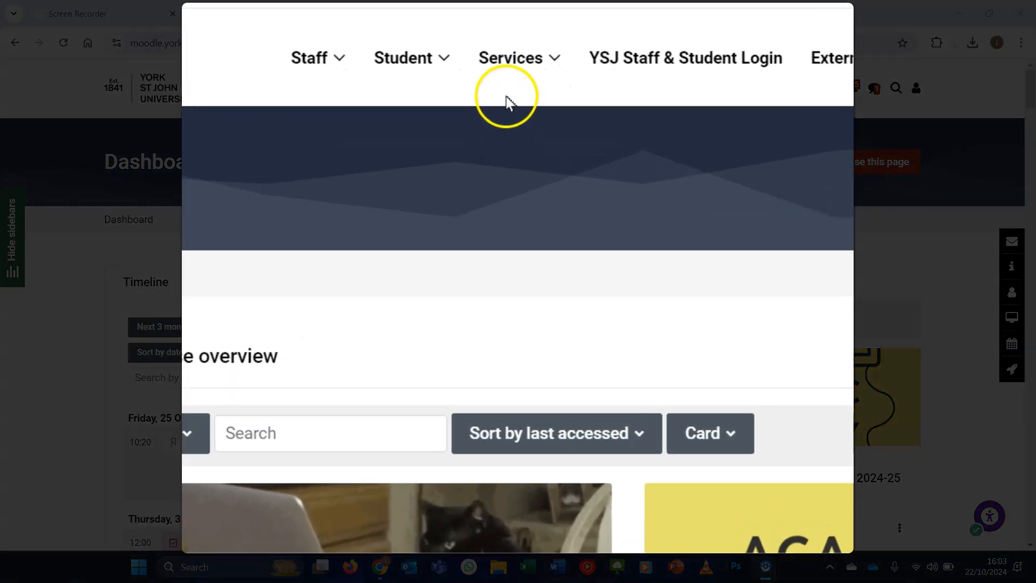
- Open the Digital Training help page from the Student menu
{"action": "left_click", "coordinate": [456, 78]}
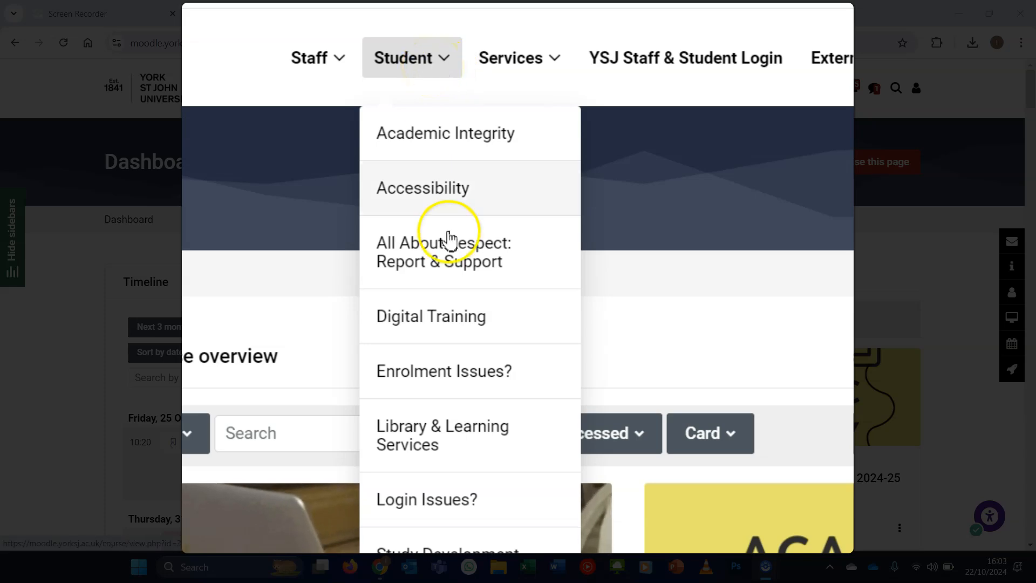
{"action": "left_click", "coordinate": [477, 323]}
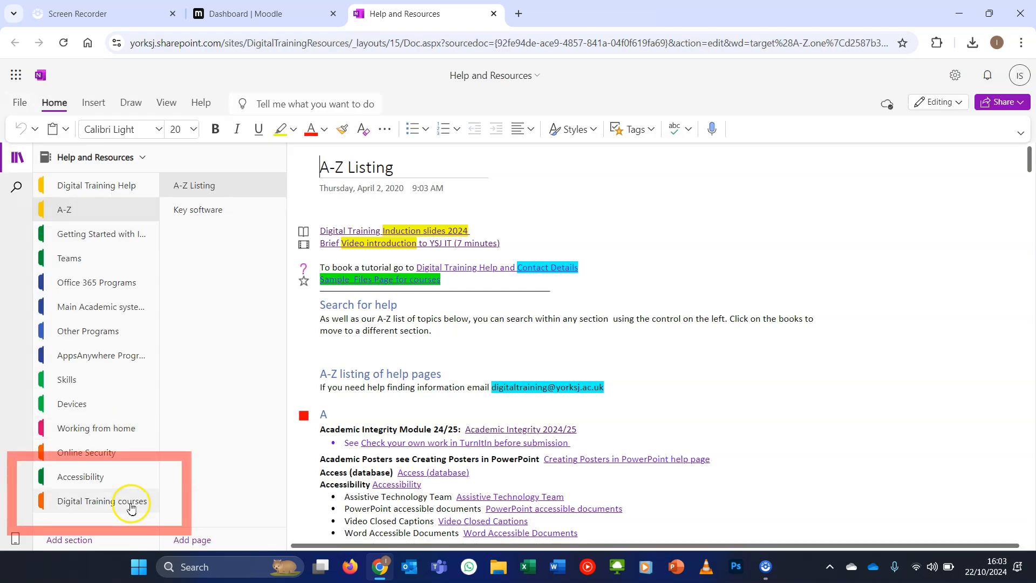
- Open the Excel Training Course notes page in the Digital Training courses section
{"action": "left_click", "coordinate": [131, 502]}
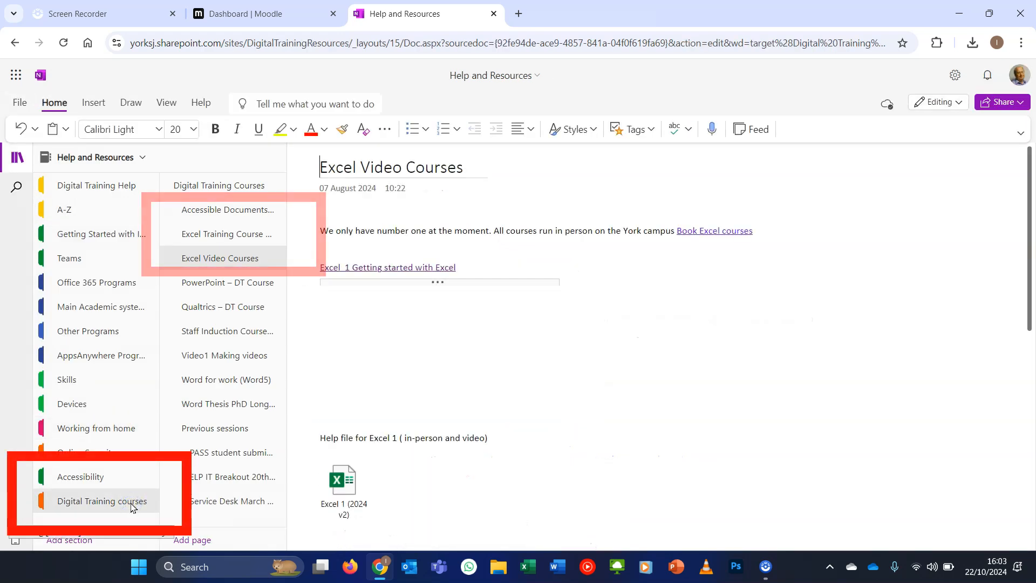
{"action": "left_click", "coordinate": [237, 244]}
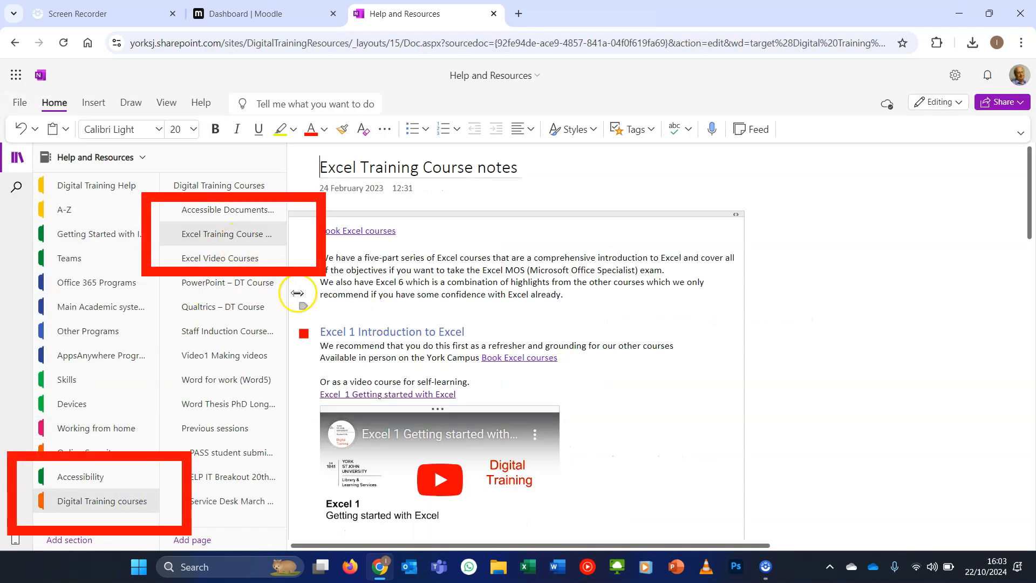
- Download the attached Excel 2 (2024) workbook from the notes page and open it
{"action": "scroll", "coordinate": [644, 401], "scroll_direction": "down", "scroll_amount": 4}
{"action": "scroll", "coordinate": [644, 401], "scroll_direction": "down", "scroll_amount": 3}
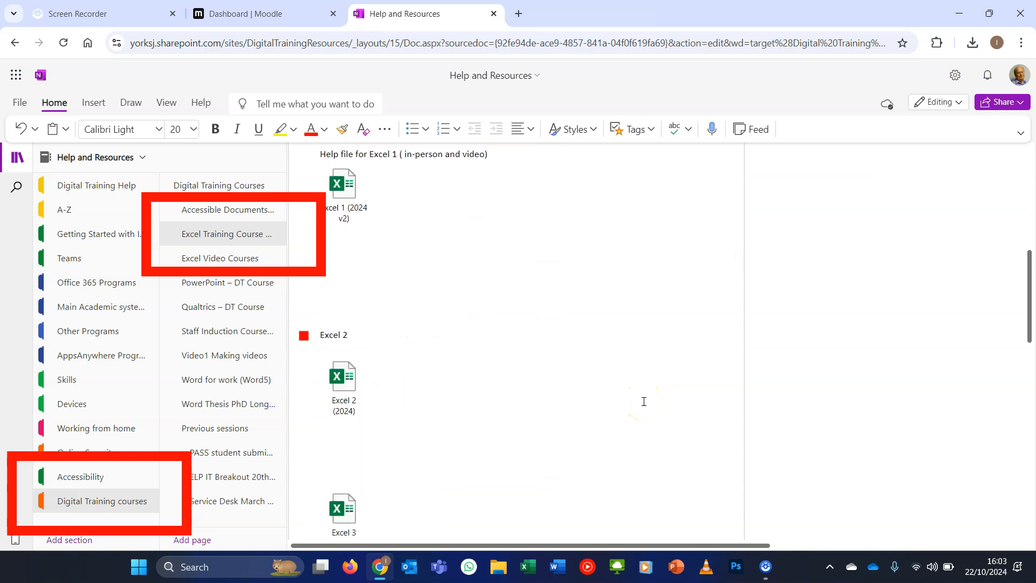
{"action": "double_click", "coordinate": [351, 371]}
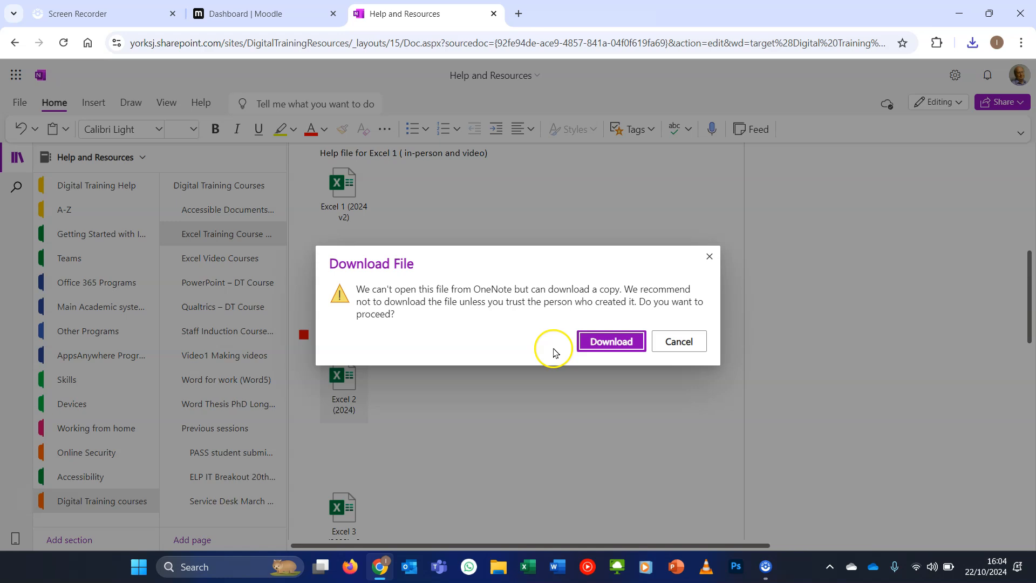
{"action": "left_click", "coordinate": [593, 341]}
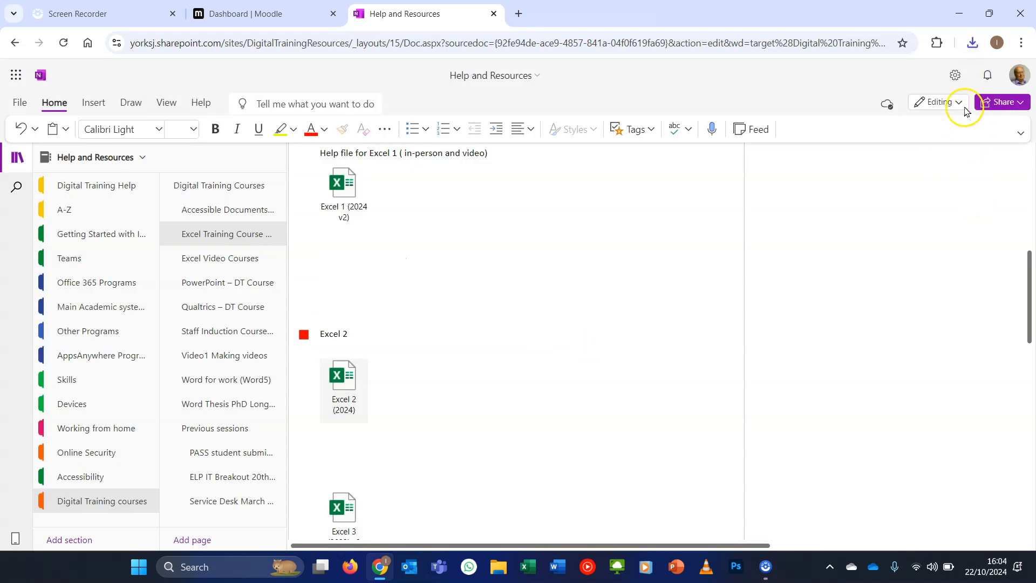
{"action": "left_click", "coordinate": [974, 43]}
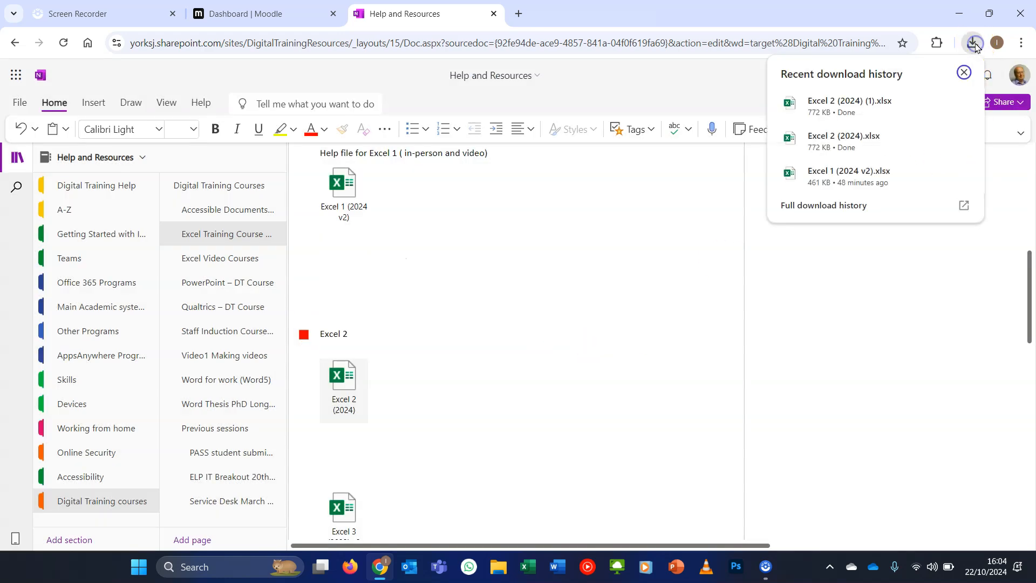
{"action": "left_click", "coordinate": [858, 100]}
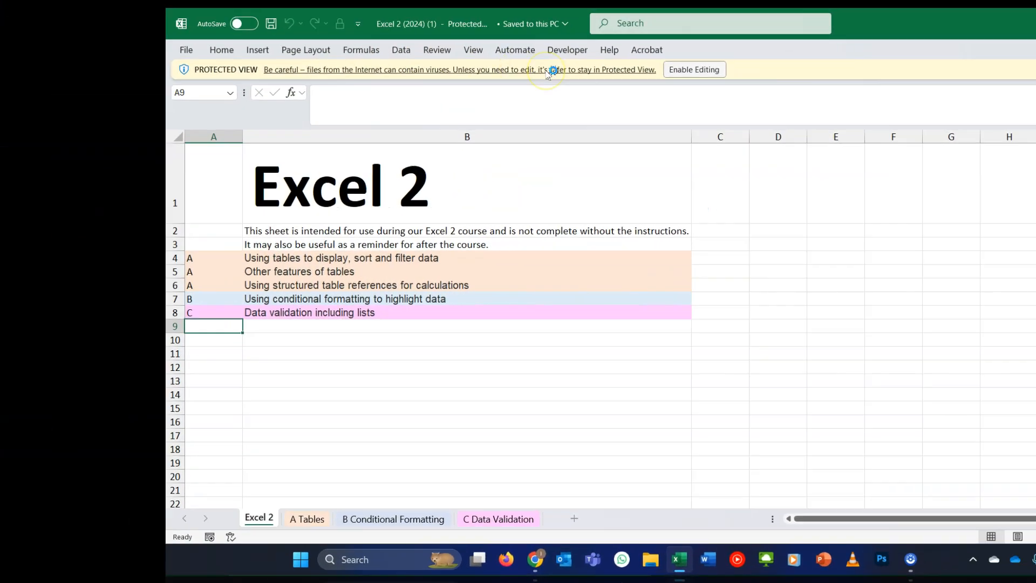
- Enable editing of the workbook and switch to the A Tables sheet
{"action": "left_click", "coordinate": [694, 69]}
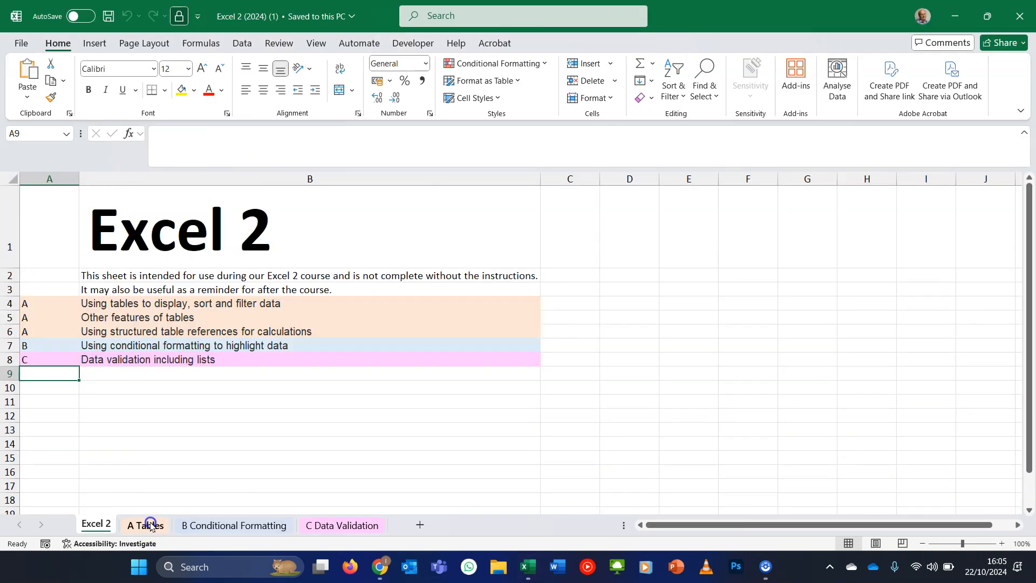
{"action": "left_click", "coordinate": [150, 524]}
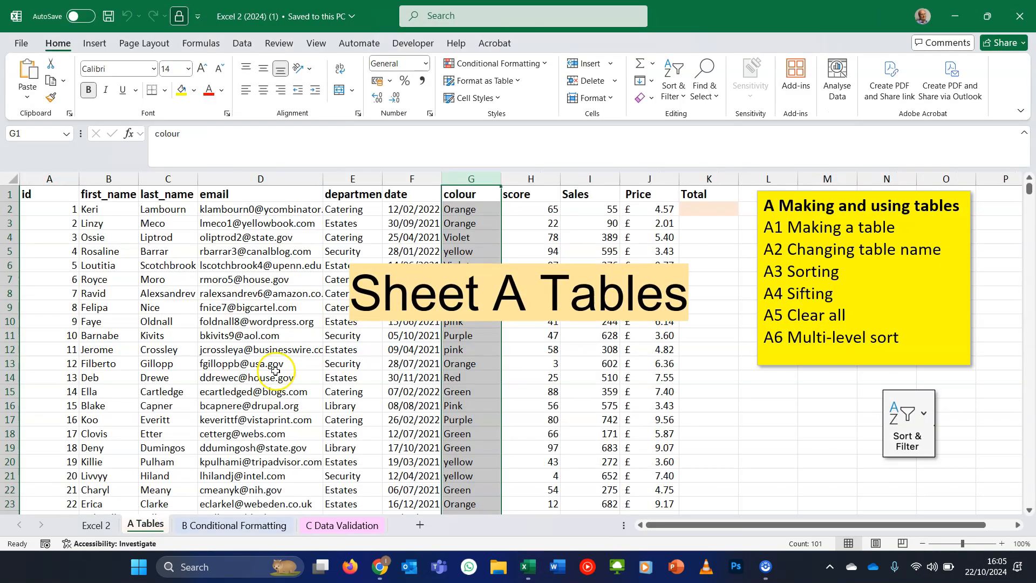
{"action": "left_click", "coordinate": [348, 275]}
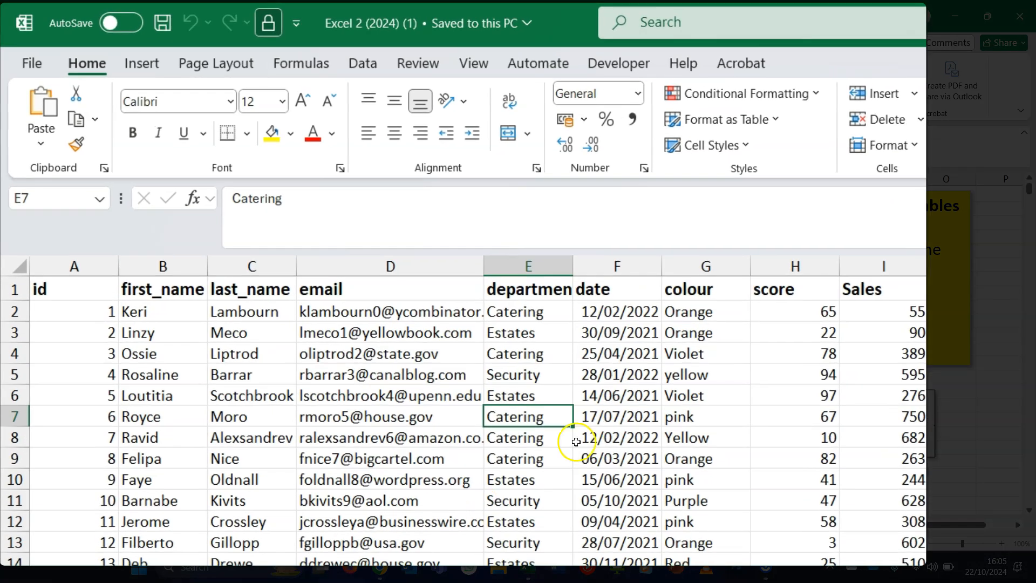
- Format the data range as a table with headers using a medium blue table style
{"action": "left_click", "coordinate": [496, 440]}
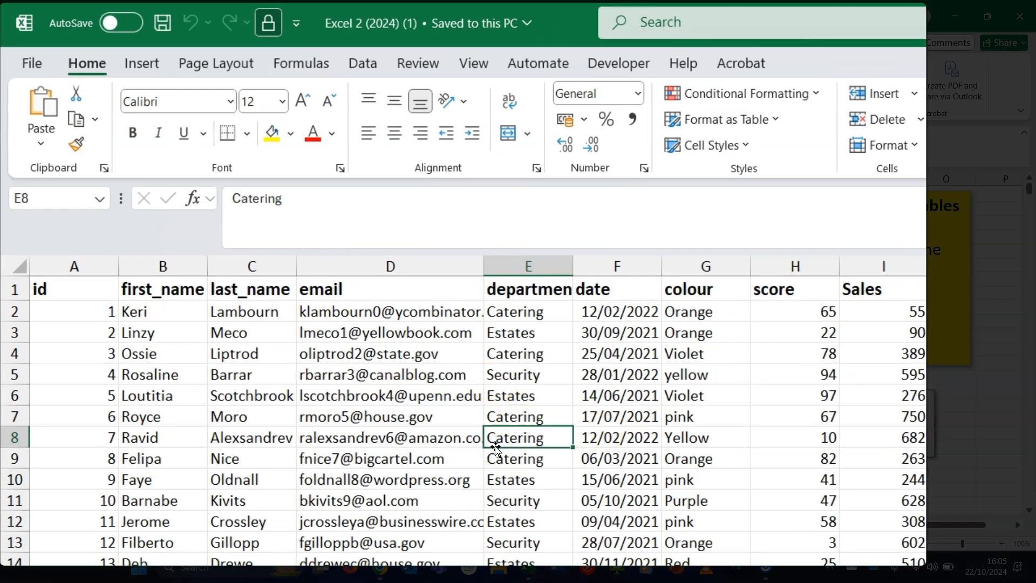
{"action": "left_click", "coordinate": [769, 119]}
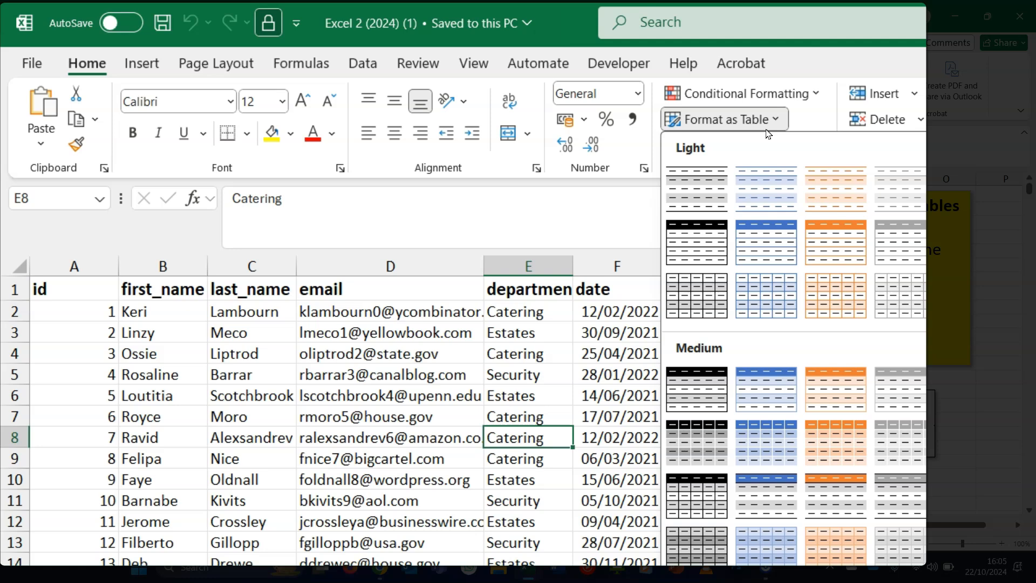
{"action": "left_click", "coordinate": [779, 392]}
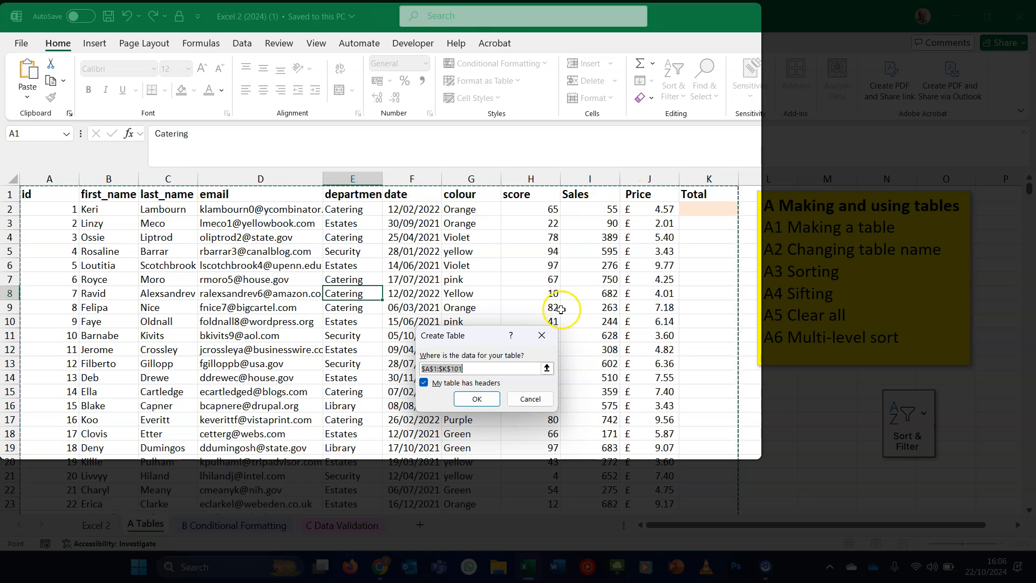
{"action": "left_click", "coordinate": [471, 399]}
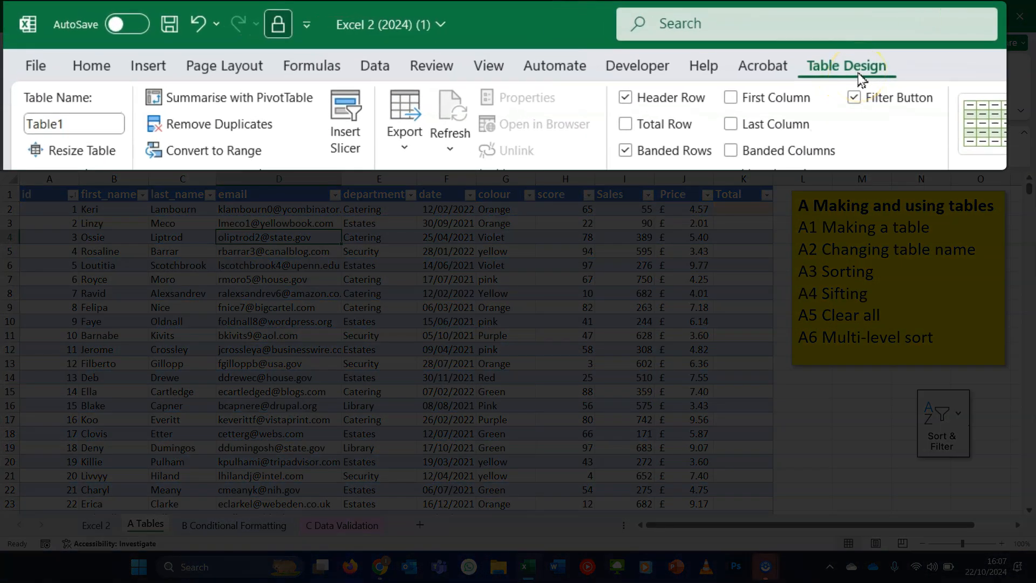
- Rename the table Employee_info
{"action": "left_click", "coordinate": [98, 124]}
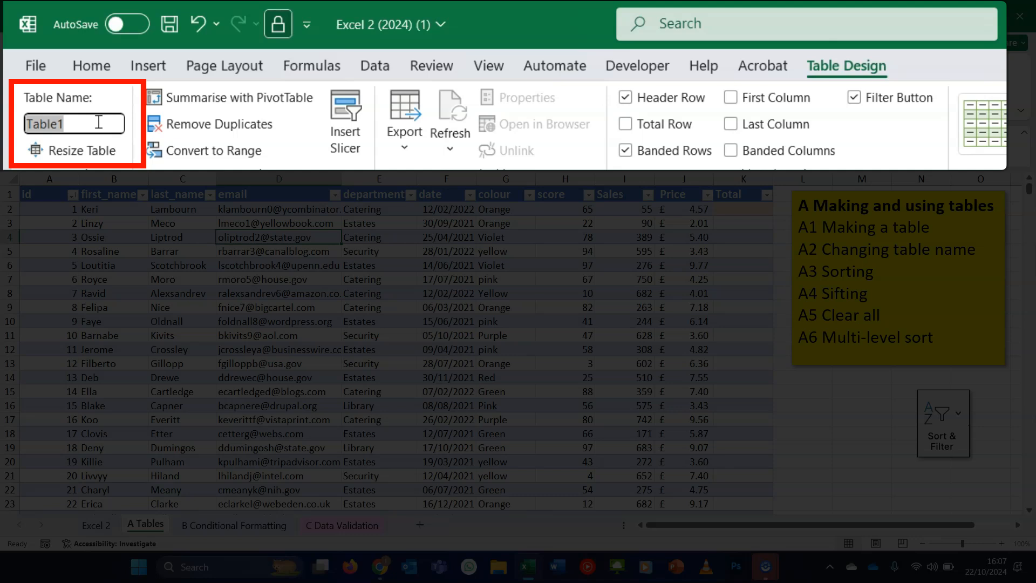
{"action": "type", "text": "Employee_info"}
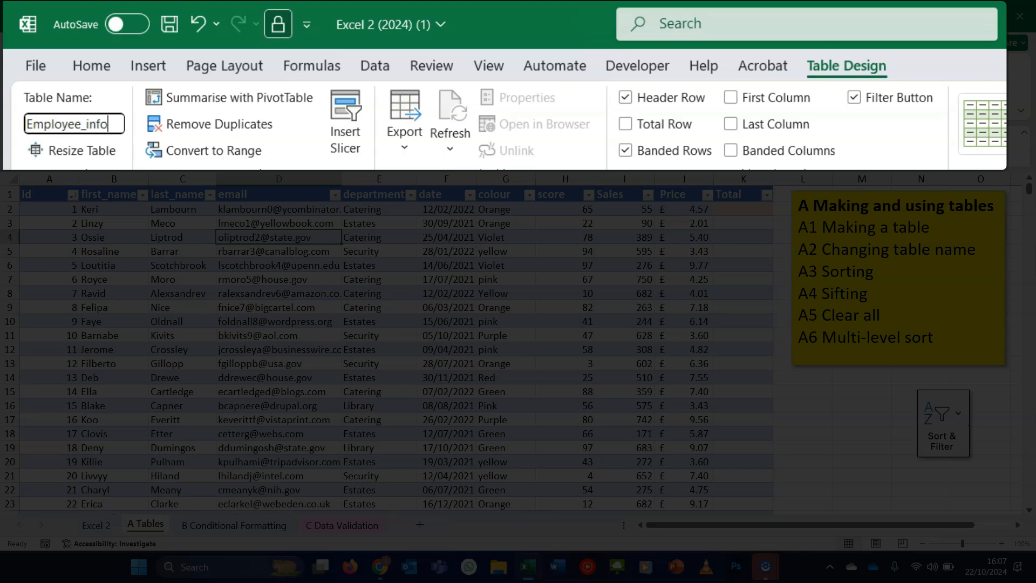
{"action": "key", "text": "Return"}
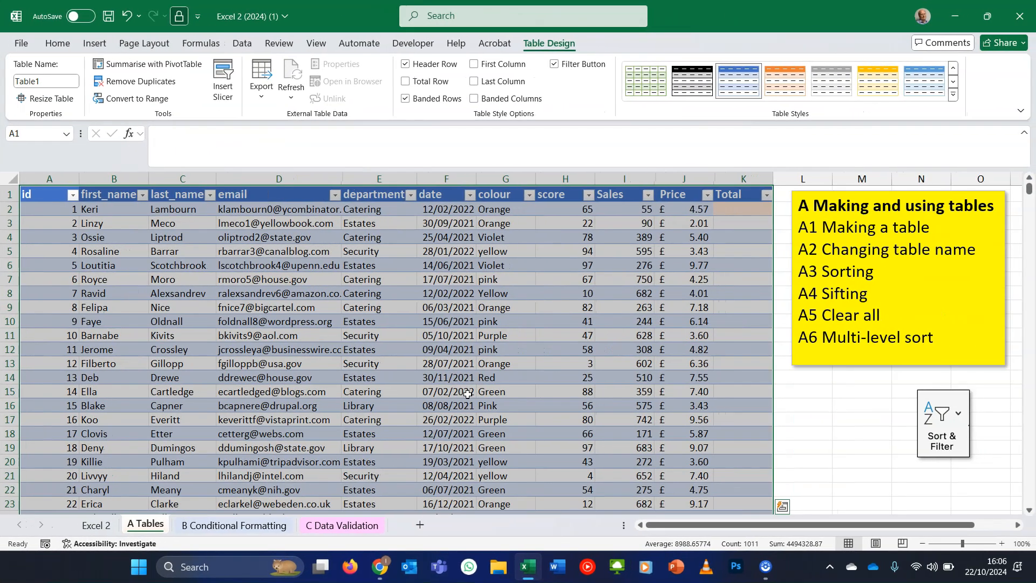
- Sort the table by first_name from A to Z, then from Z to A
{"action": "left_click", "coordinate": [314, 233]}
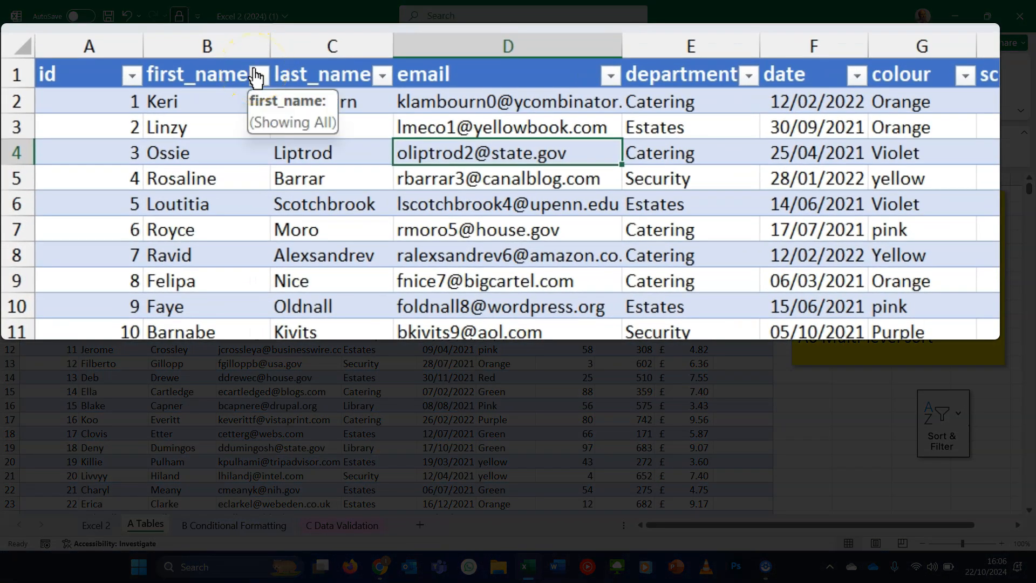
{"action": "left_click", "coordinate": [258, 75]}
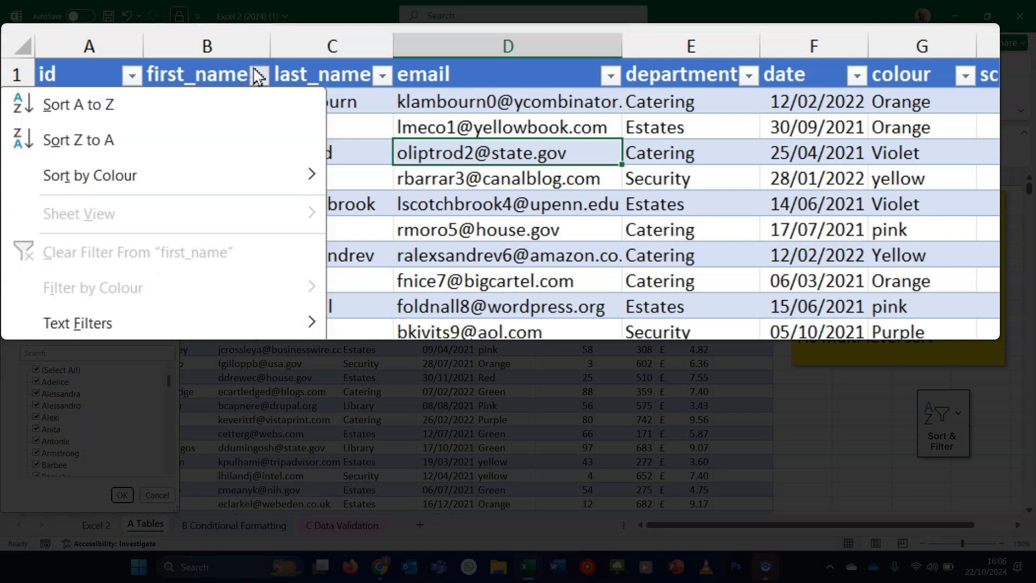
{"action": "left_click", "coordinate": [160, 111]}
{"action": "left_click", "coordinate": [260, 77]}
{"action": "left_click", "coordinate": [232, 138]}
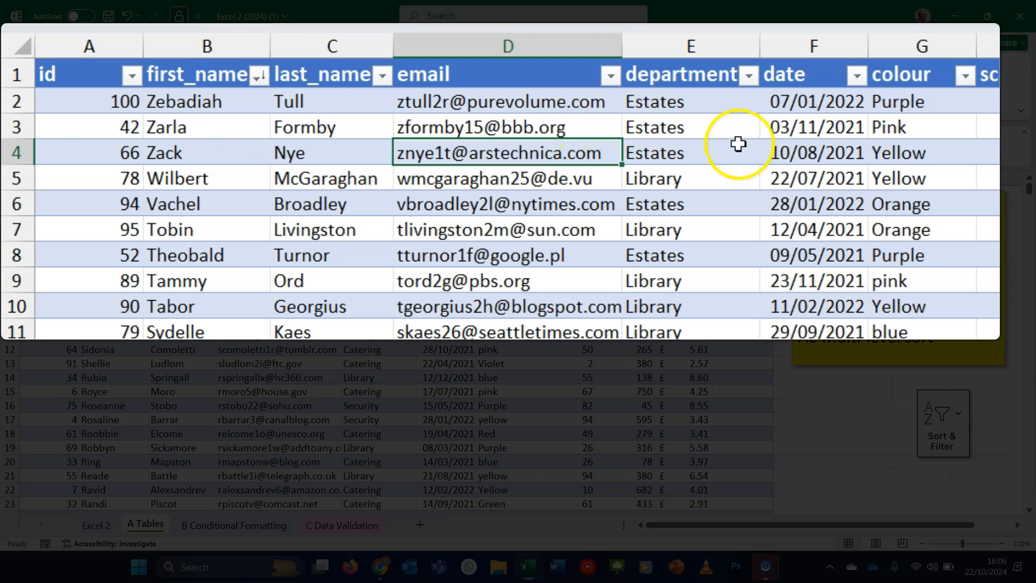
- Sort the table by date from oldest to newest
{"action": "left_click", "coordinate": [858, 75]}
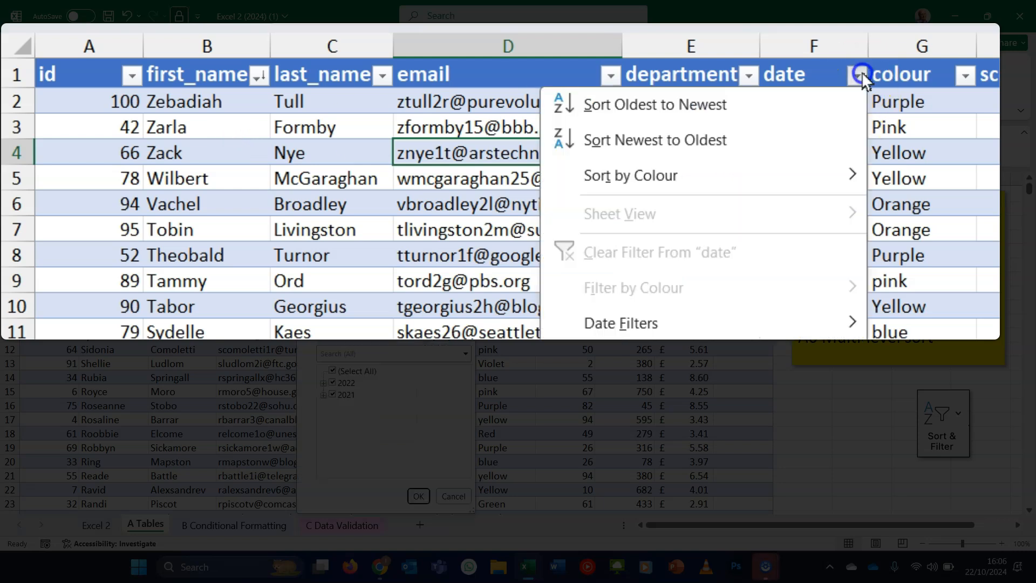
{"action": "left_click", "coordinate": [812, 106]}
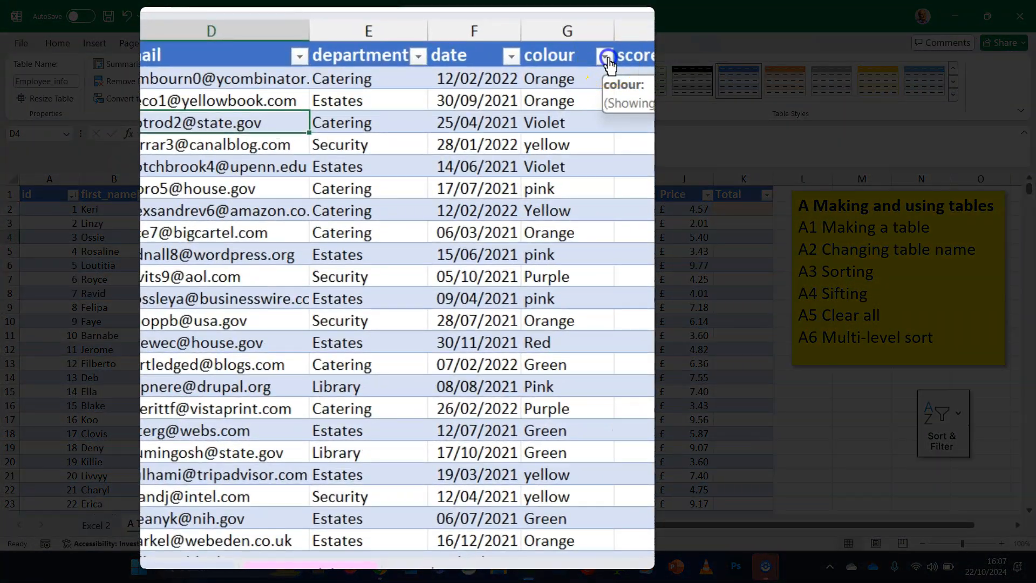
- Filter the colour column to show only Orange rows
{"action": "left_click", "coordinate": [607, 57]}
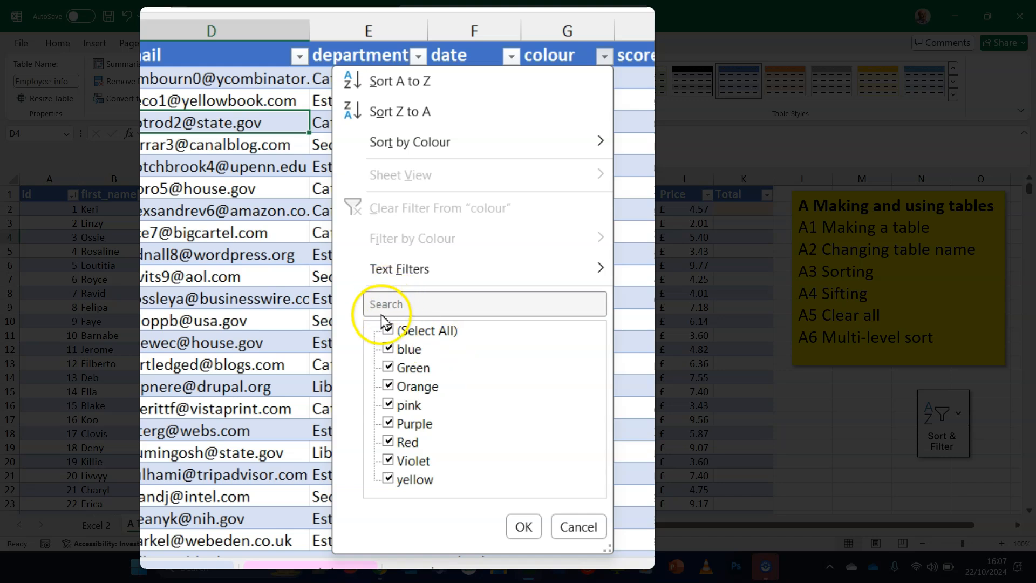
{"action": "left_click", "coordinate": [387, 330]}
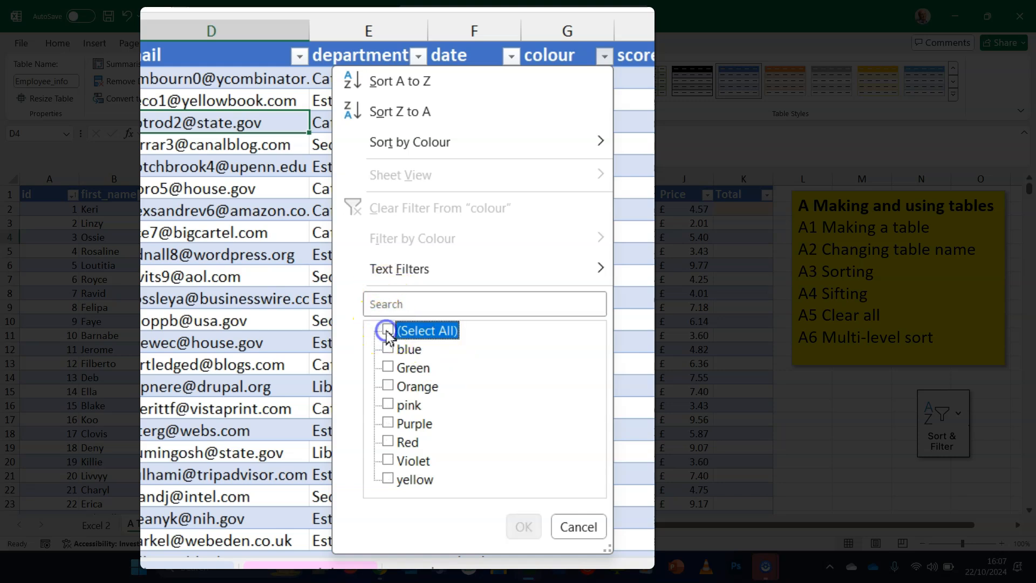
{"action": "left_click", "coordinate": [388, 386]}
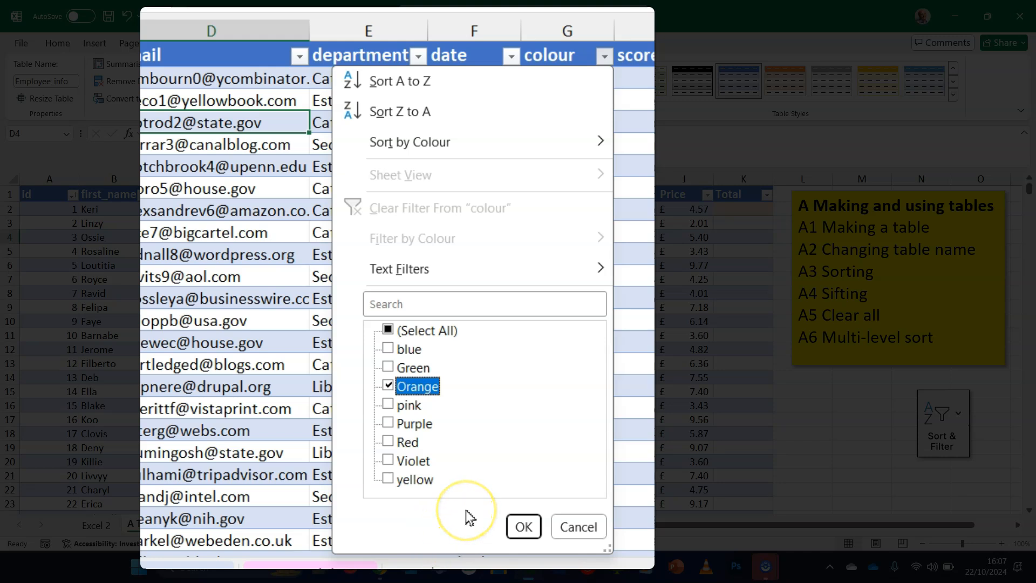
{"action": "left_click", "coordinate": [523, 526]}
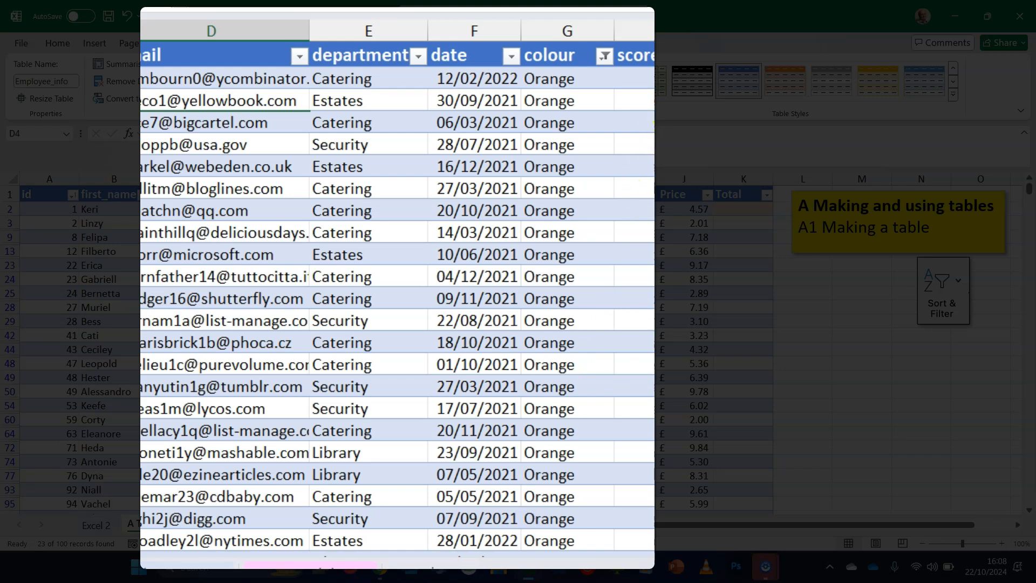
- Filter the department column to show only Library rows
{"action": "left_click", "coordinate": [416, 55]}
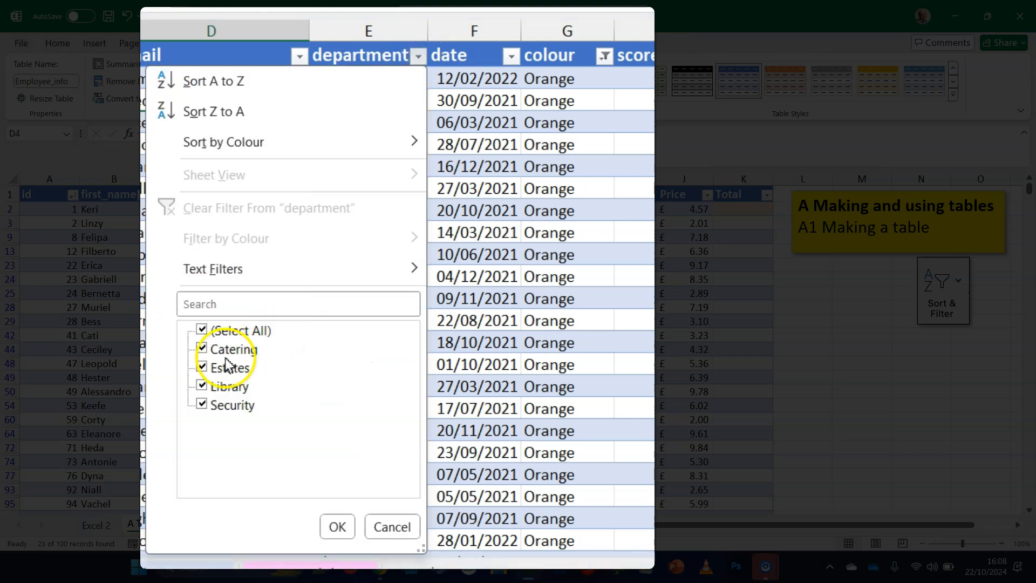
{"action": "left_click", "coordinate": [202, 330]}
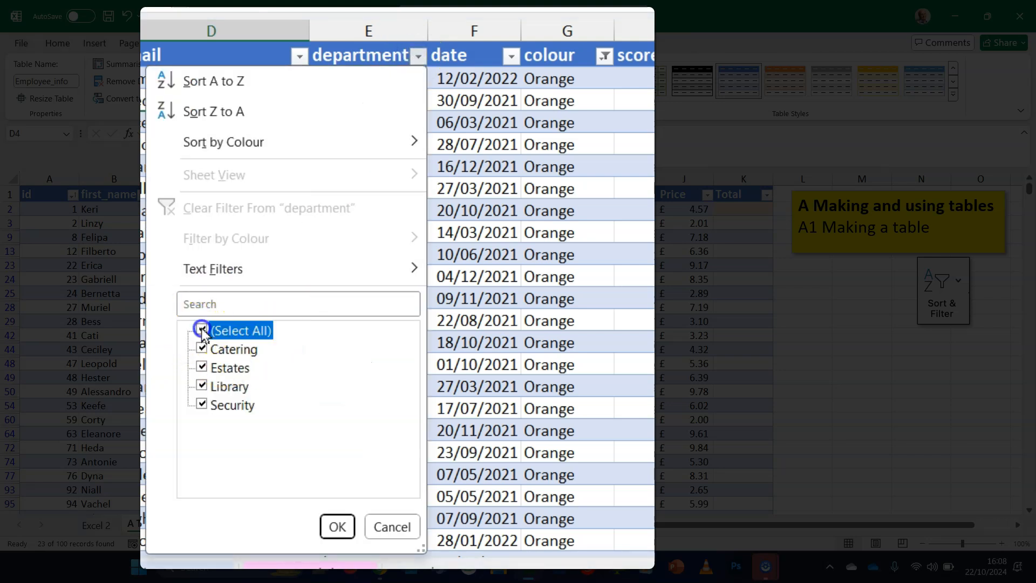
{"action": "left_click", "coordinate": [202, 387]}
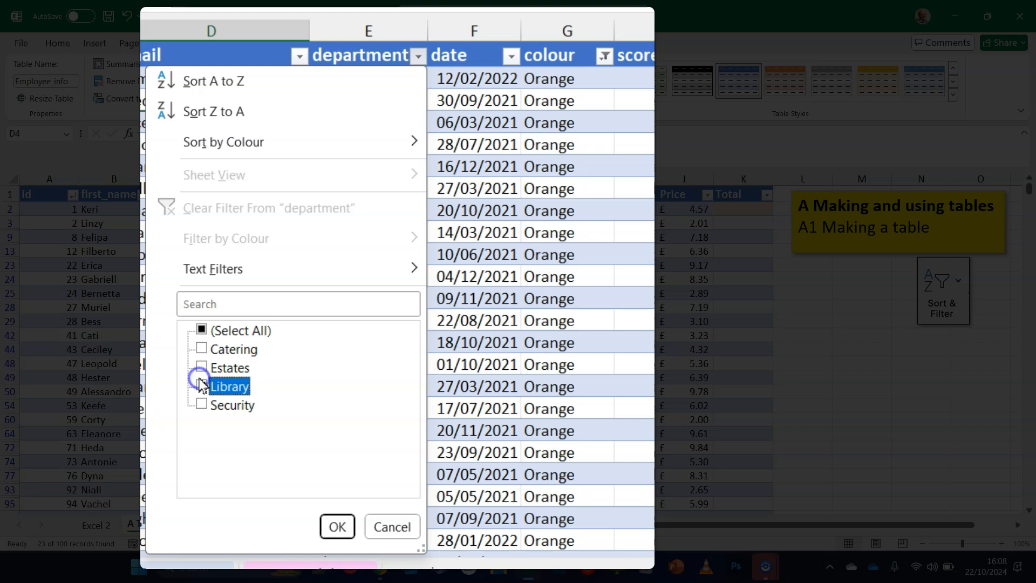
{"action": "left_click", "coordinate": [344, 536]}
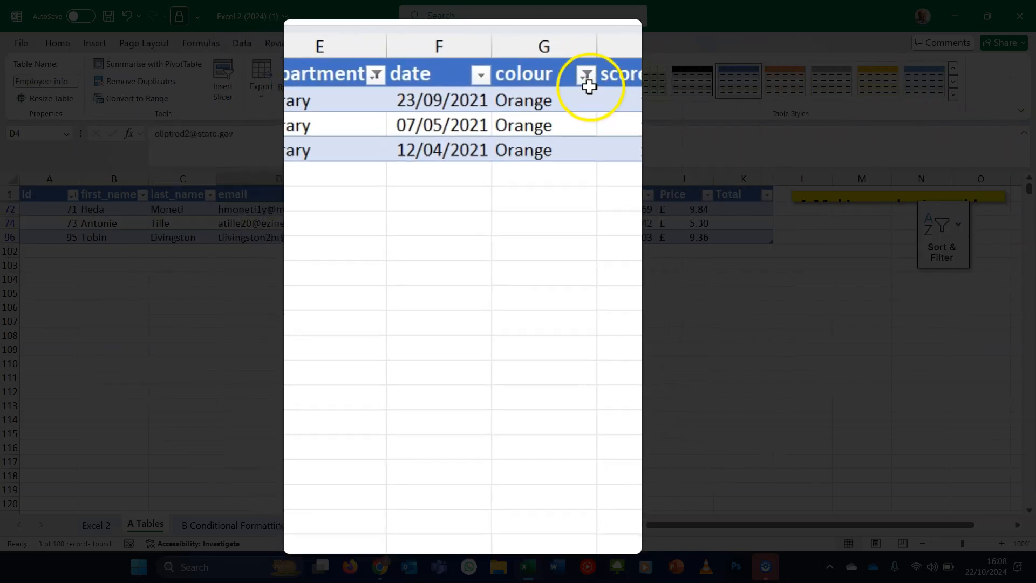
{"action": "left_click", "coordinate": [587, 78]}
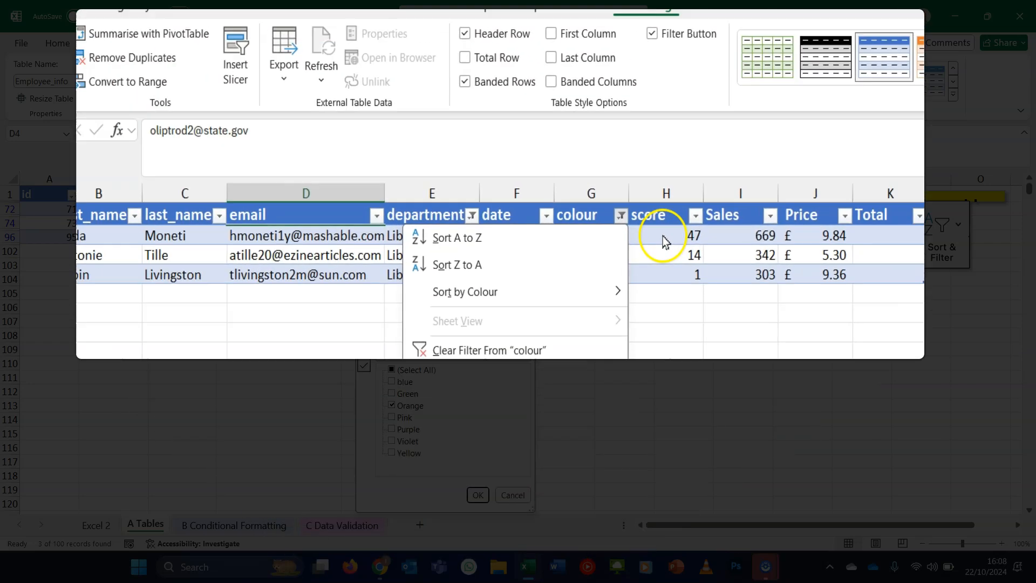
{"action": "left_click", "coordinate": [683, 253]}
{"action": "left_click", "coordinate": [683, 252]}
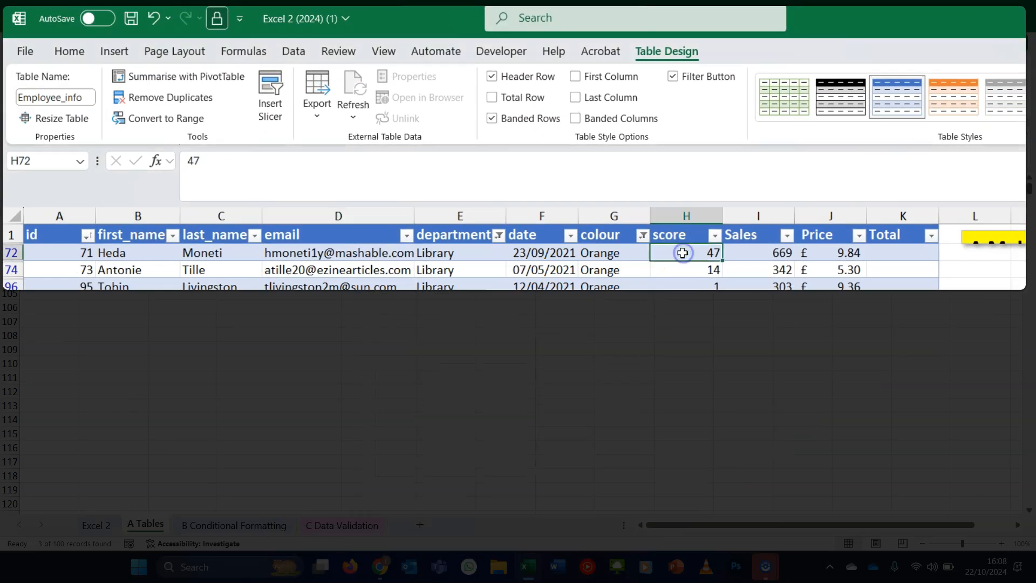
{"action": "left_click", "coordinate": [68, 54]}
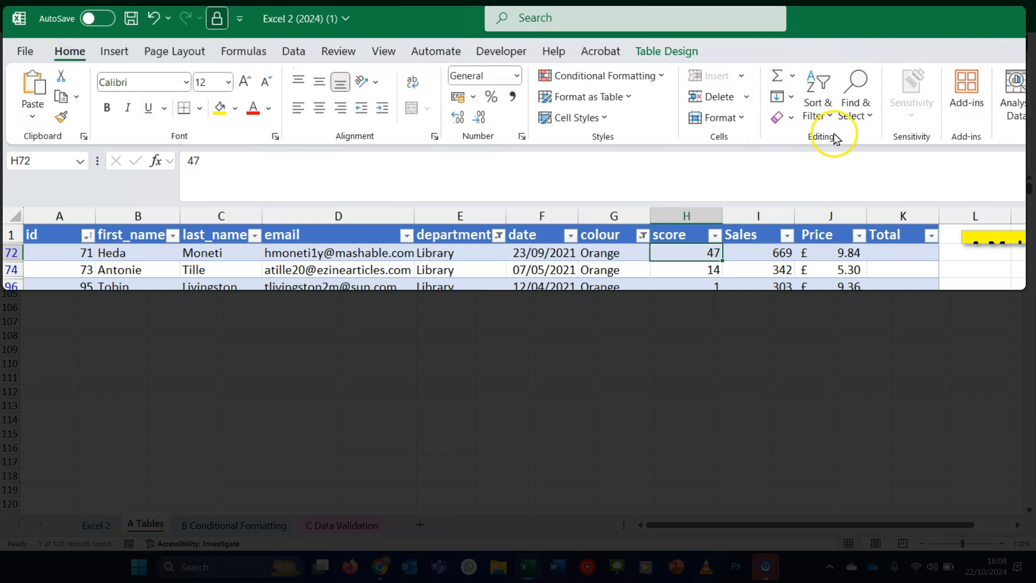
- Clear all filters from the table
{"action": "left_click", "coordinate": [825, 115]}
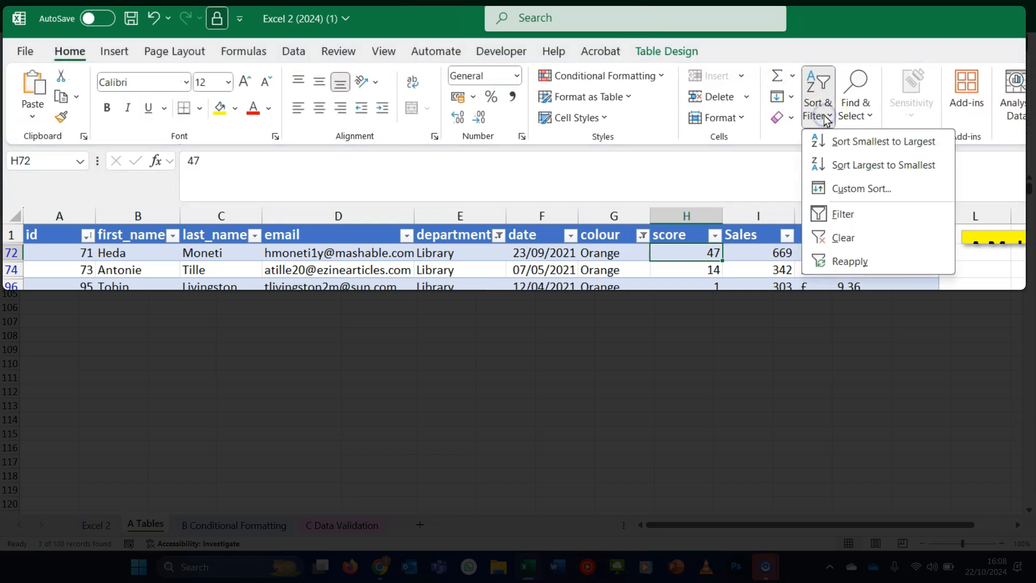
{"action": "left_click", "coordinate": [871, 242]}
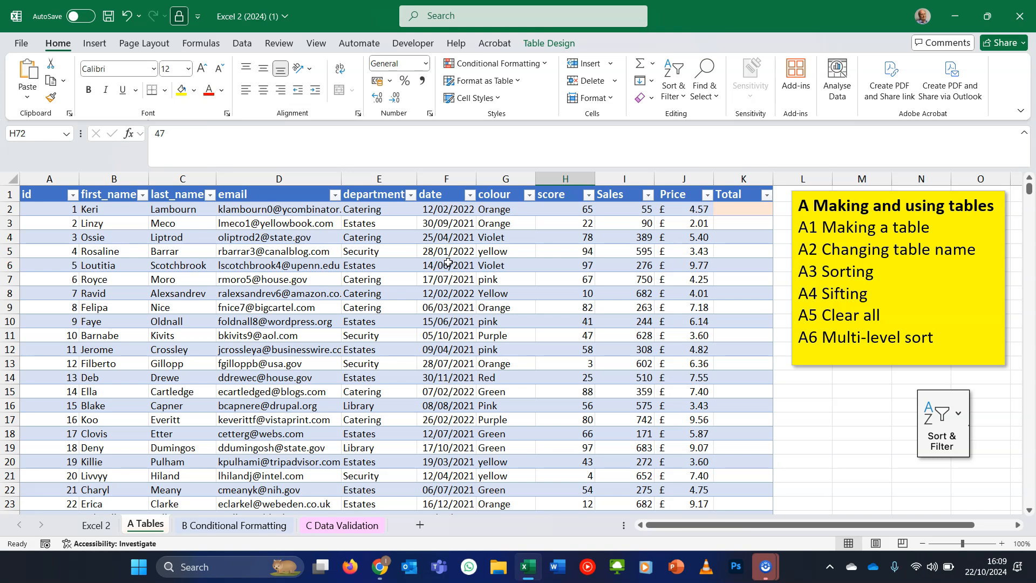
- Apply a custom multi-level sort by department, then colour, then first_name, each A to Z
{"action": "left_click", "coordinate": [576, 215]}
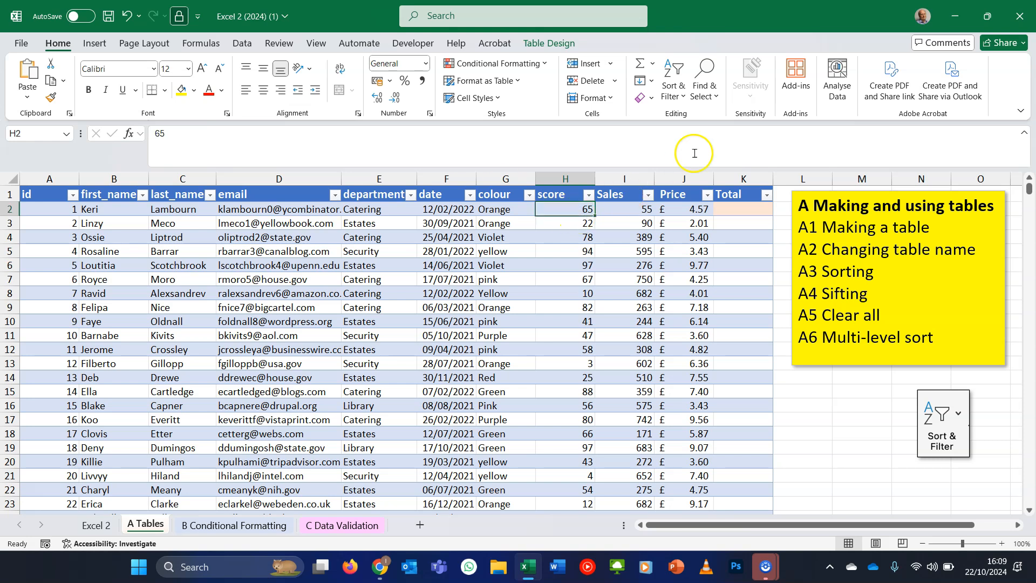
{"action": "left_click", "coordinate": [680, 87]}
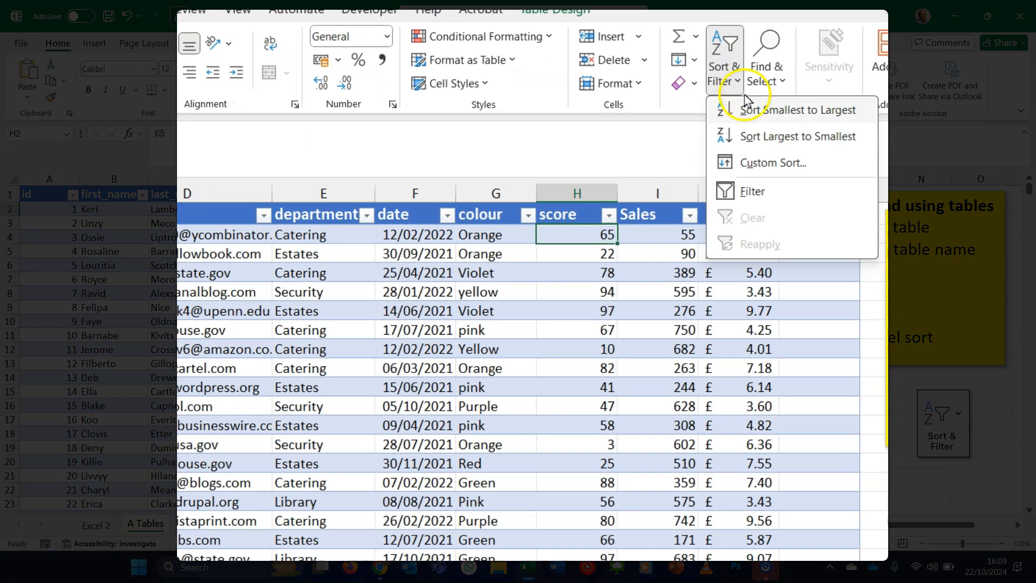
{"action": "left_click", "coordinate": [769, 156]}
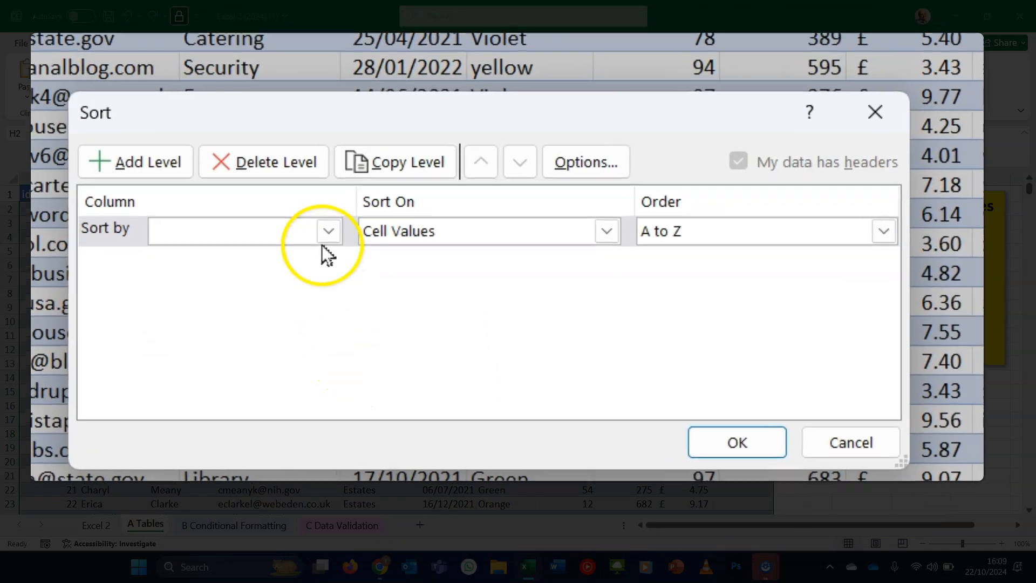
{"action": "left_click", "coordinate": [328, 231]}
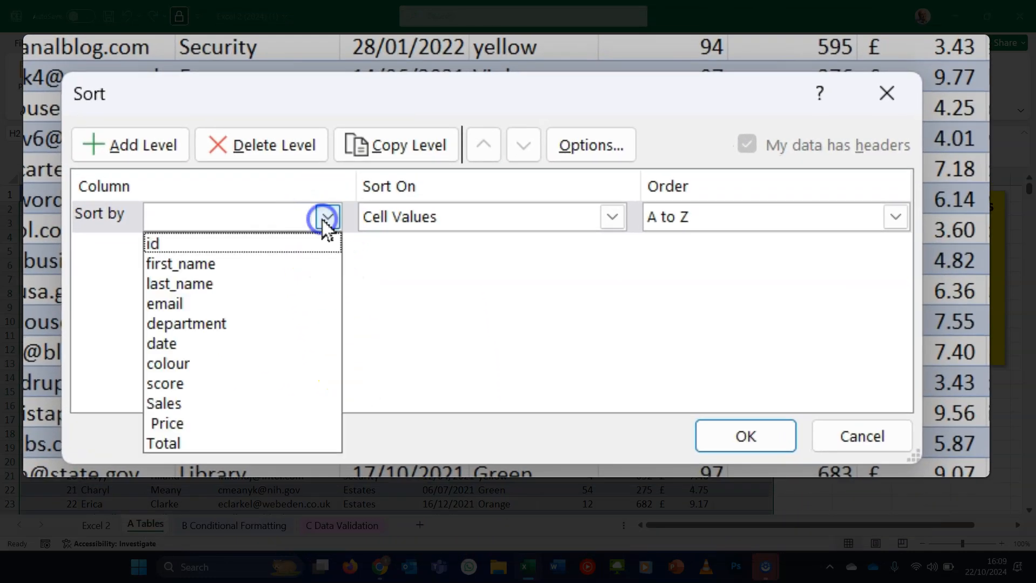
{"action": "left_click", "coordinate": [286, 327]}
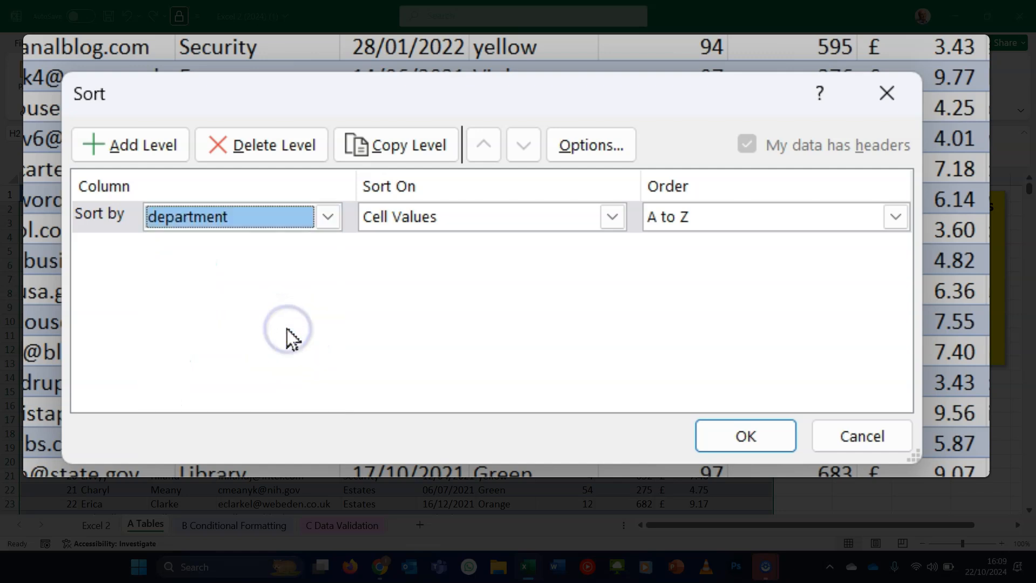
{"action": "left_click", "coordinate": [155, 151]}
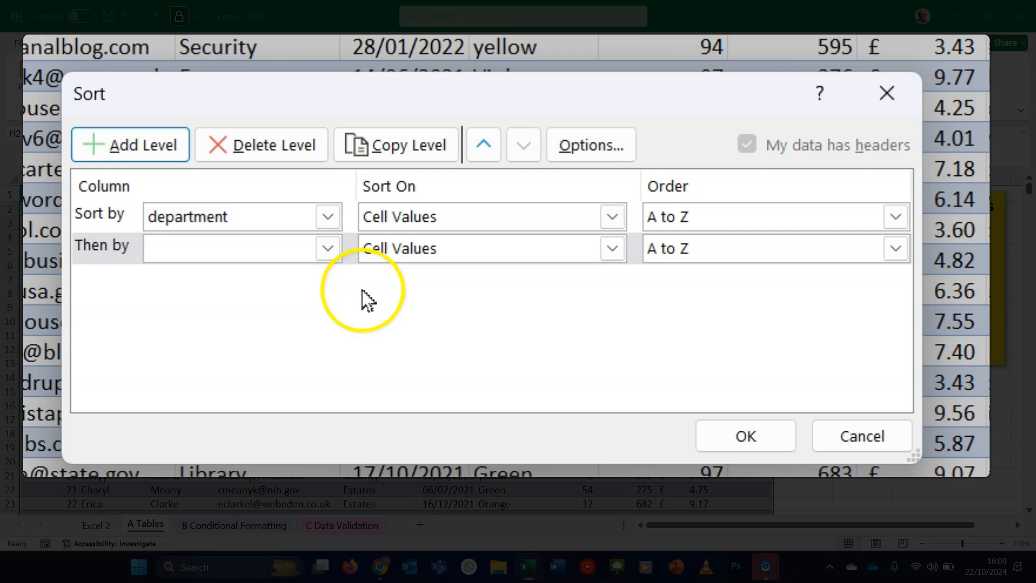
{"action": "left_click", "coordinate": [328, 249]}
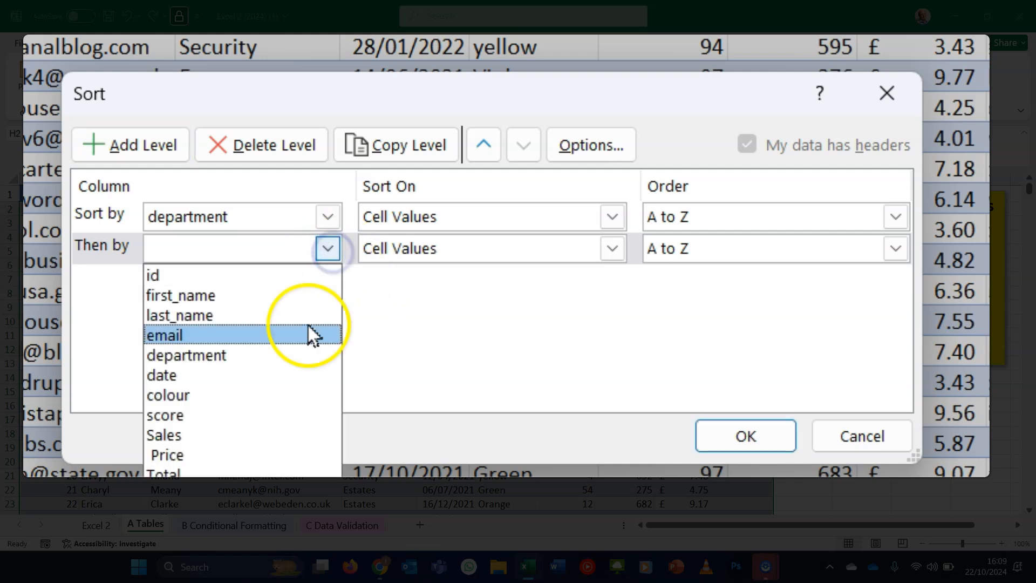
{"action": "left_click", "coordinate": [300, 397]}
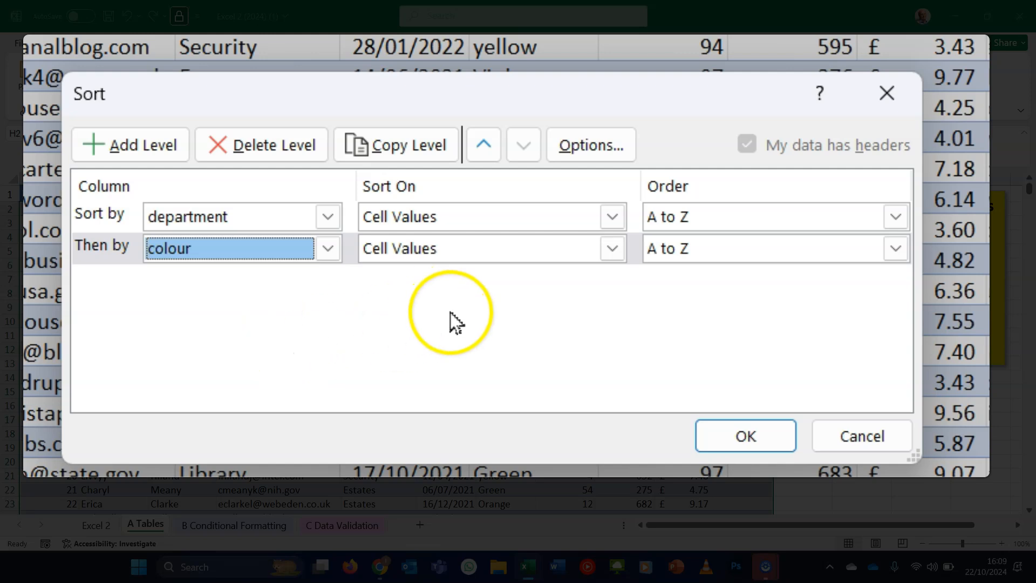
{"action": "left_click", "coordinate": [155, 158]}
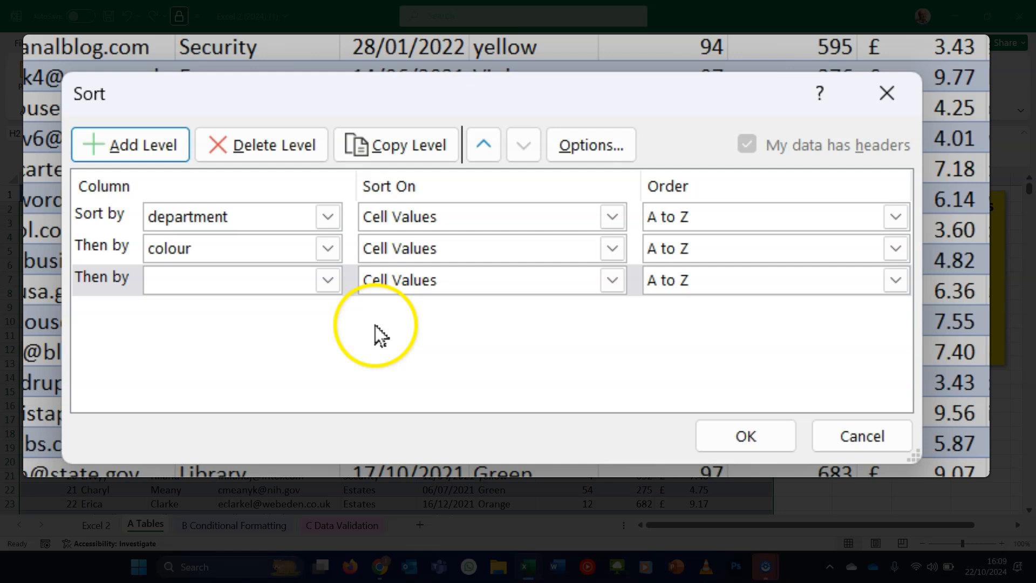
{"action": "left_click", "coordinate": [330, 280]}
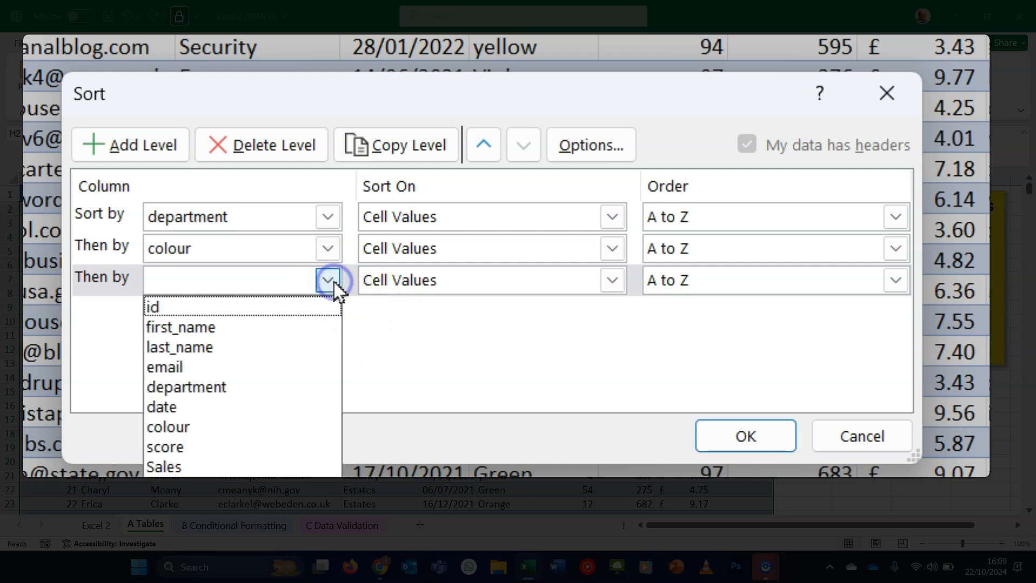
{"action": "left_click", "coordinate": [303, 328]}
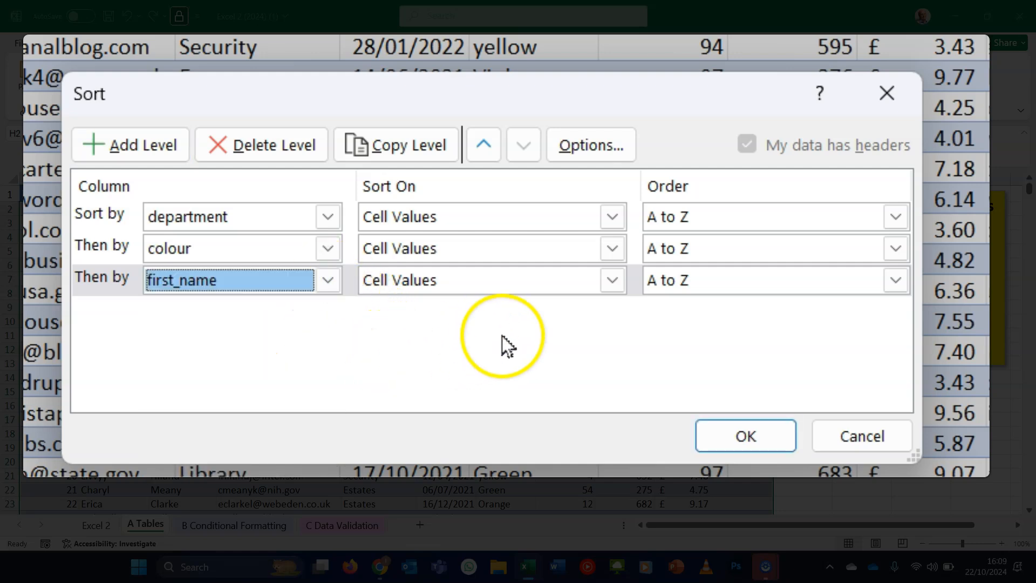
{"action": "left_click", "coordinate": [734, 437]}
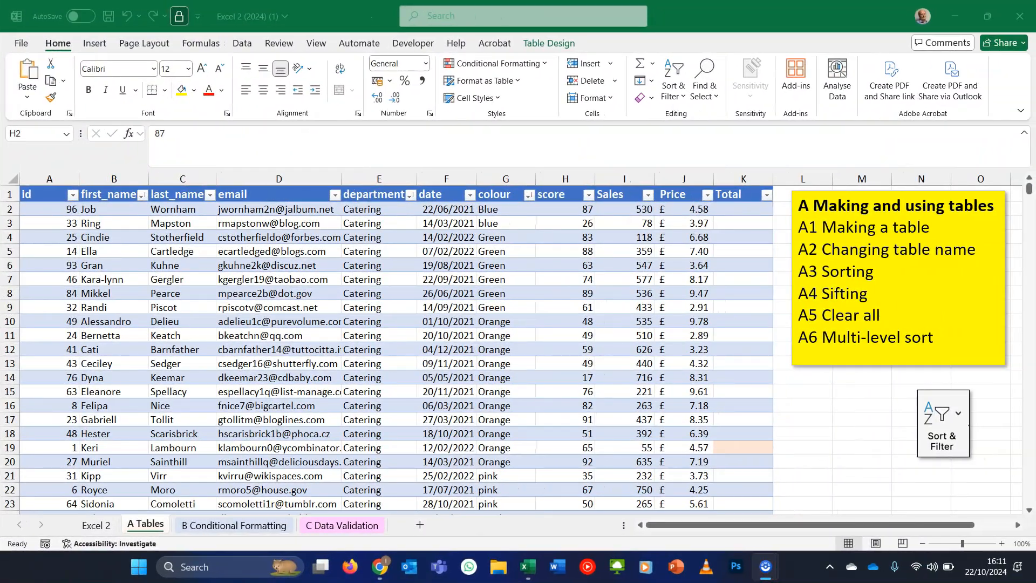
- Insert a slicer for the colour column and move it beside the table
{"action": "left_click", "coordinate": [549, 44]}
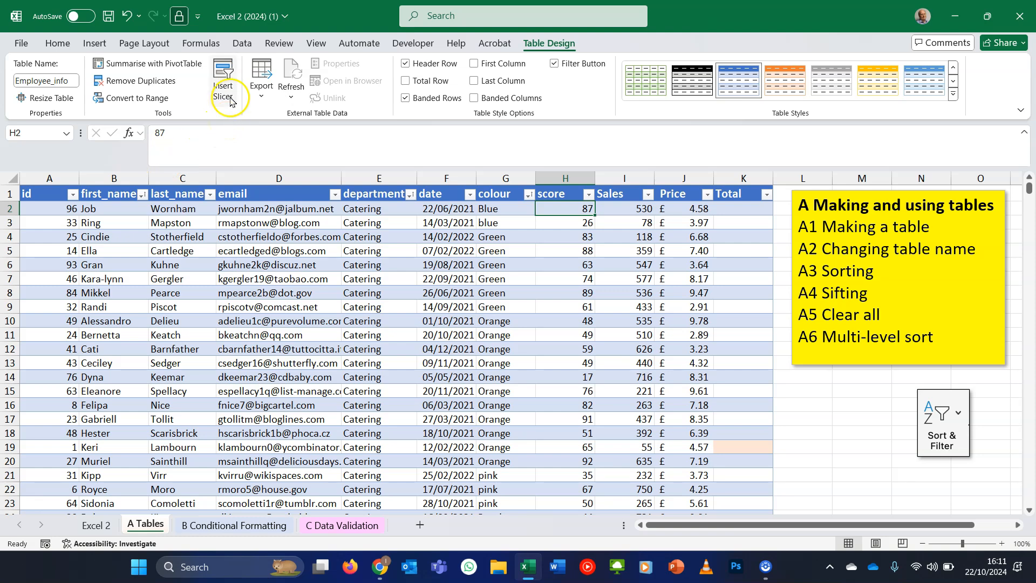
{"action": "left_click", "coordinate": [223, 81]}
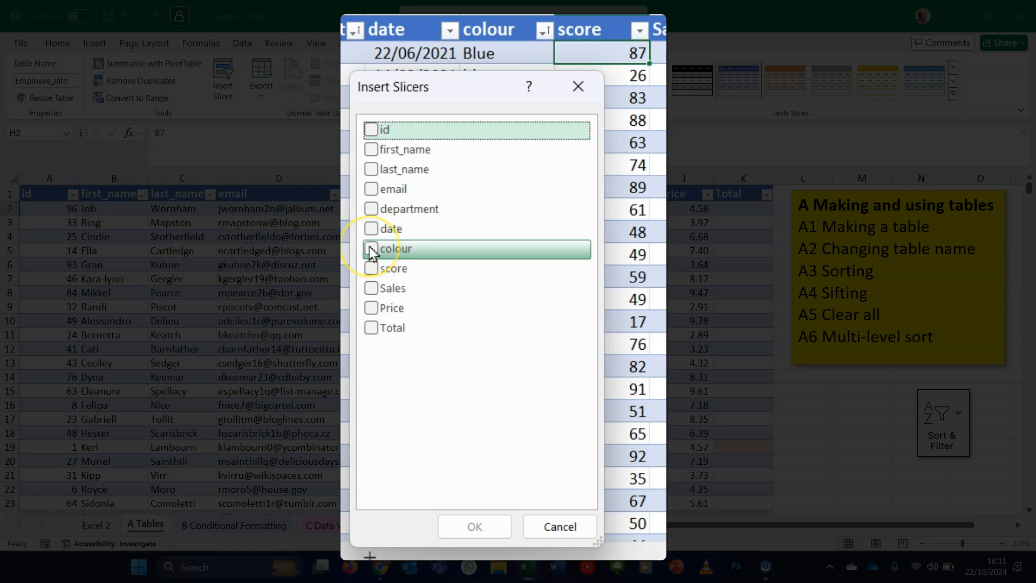
{"action": "left_click", "coordinate": [371, 250]}
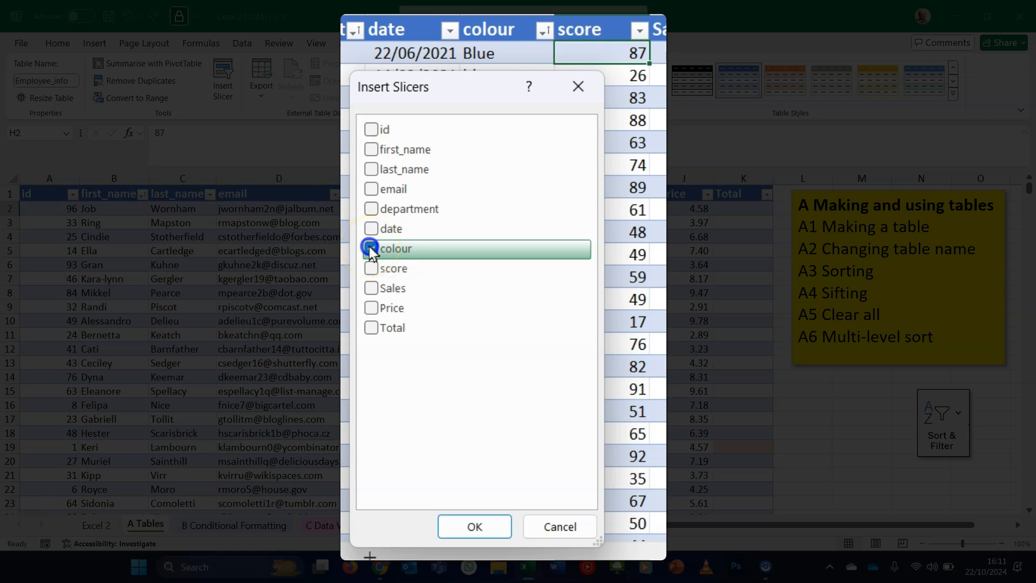
{"action": "left_click", "coordinate": [472, 526]}
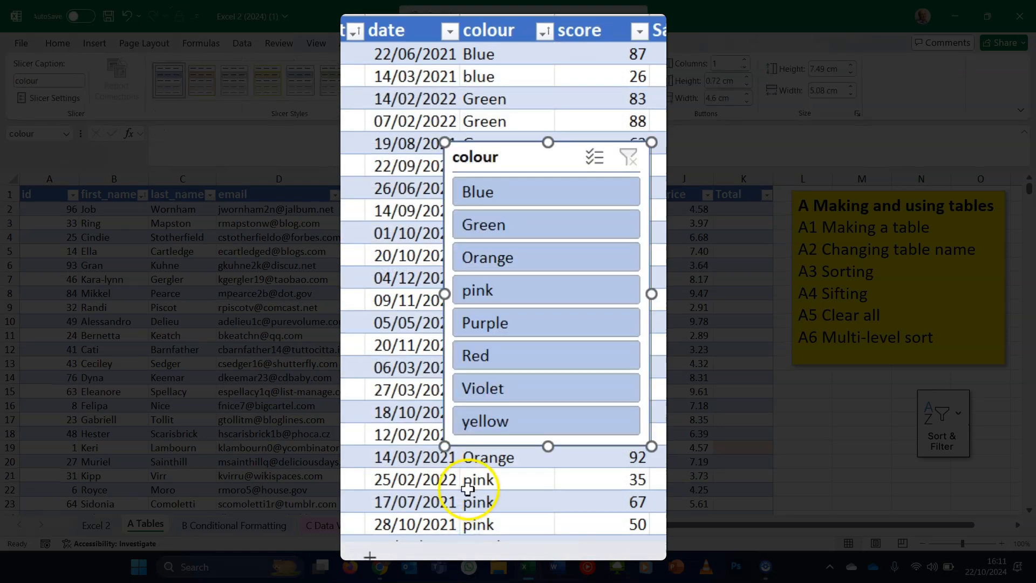
{"action": "left_click_drag", "start_coordinate": [453, 163], "coordinate": [773, 117]}
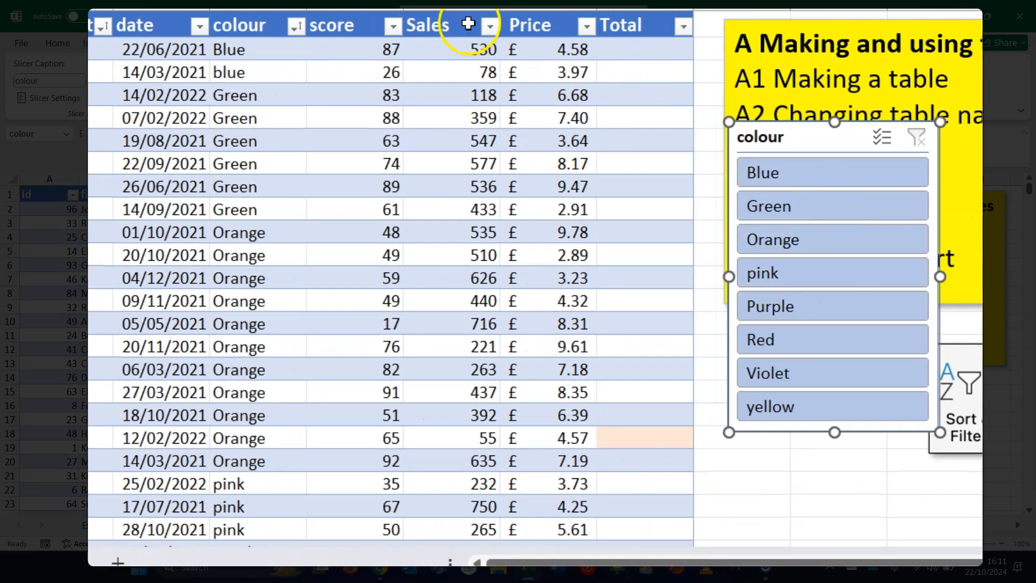
- Filter the table to Orange rows using the colour slicer
{"action": "left_click", "coordinate": [850, 278]}
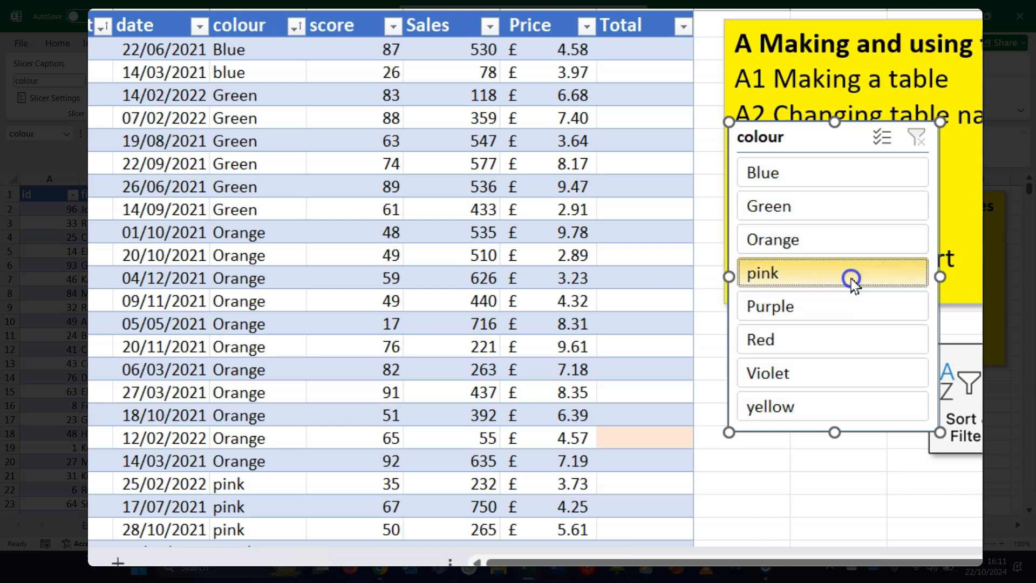
{"action": "left_click", "coordinate": [842, 240]}
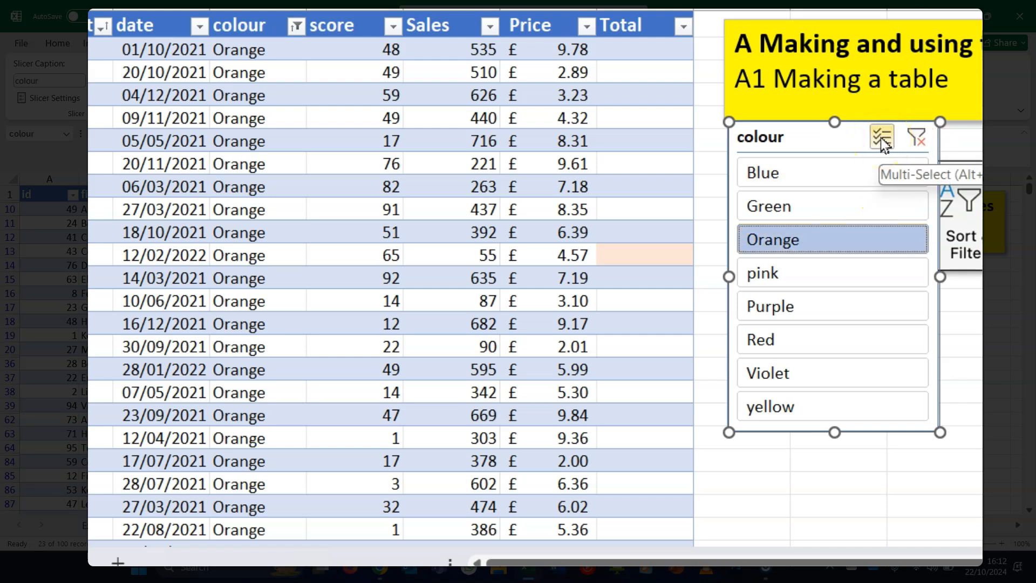
- Turn on multi-select in the slicer, add Blue and Red to the selection, then clear the slicer filter
{"action": "left_click", "coordinate": [883, 140]}
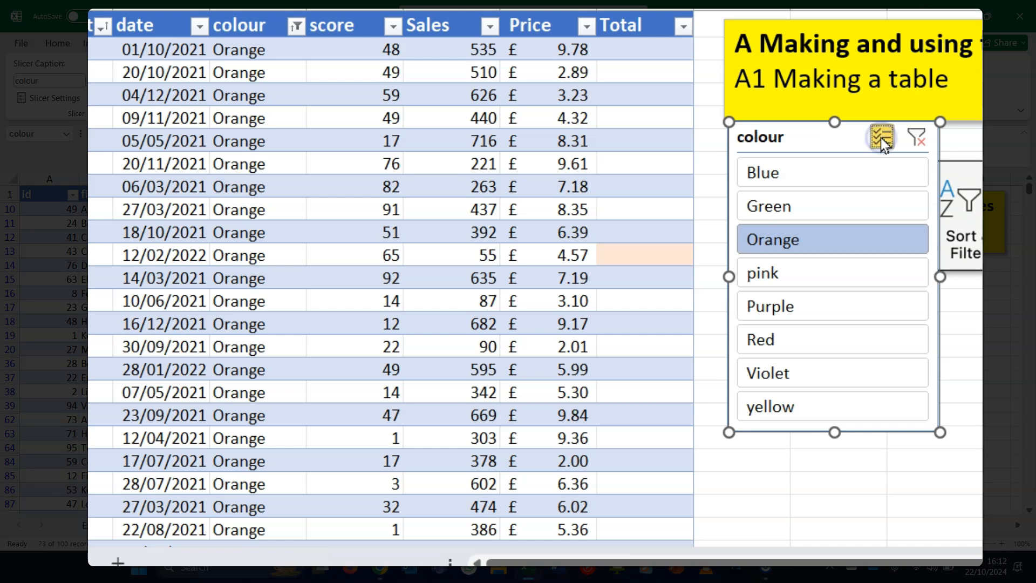
{"action": "left_click", "coordinate": [861, 174]}
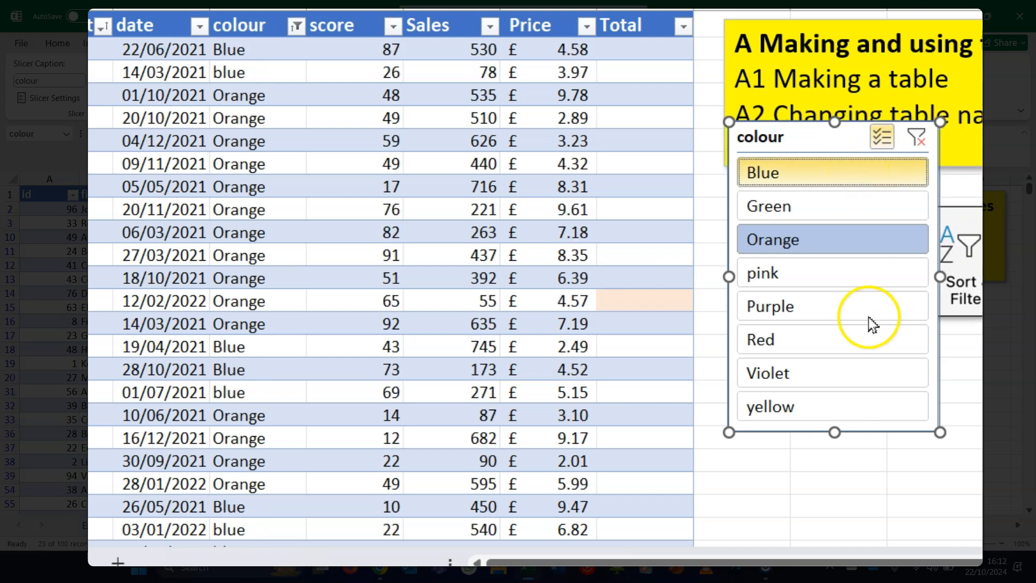
{"action": "left_click", "coordinate": [871, 341]}
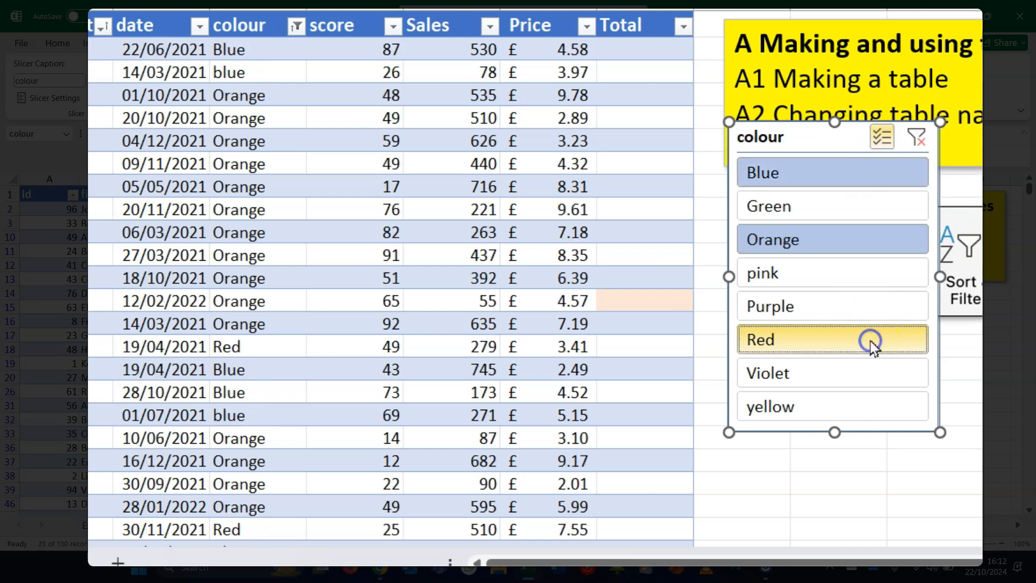
{"action": "left_click", "coordinate": [917, 138]}
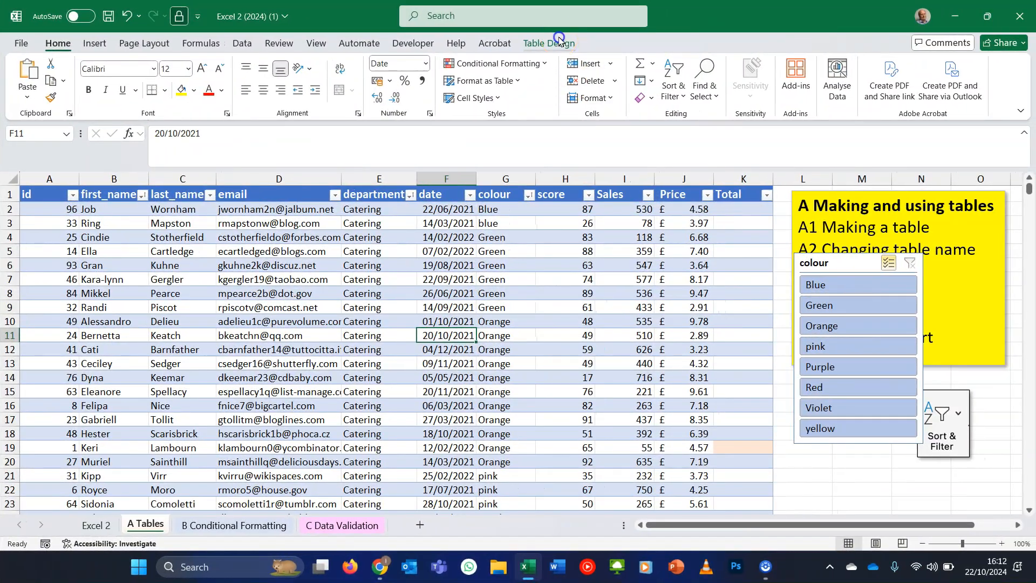
- Convert the table to a normal range
{"action": "left_click", "coordinate": [560, 43]}
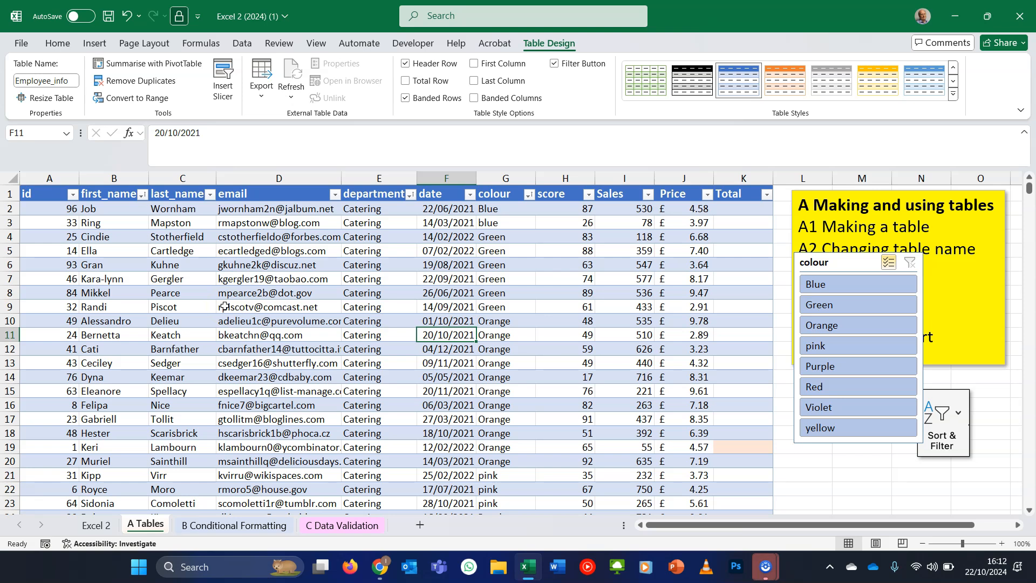
{"action": "left_click", "coordinate": [135, 96]}
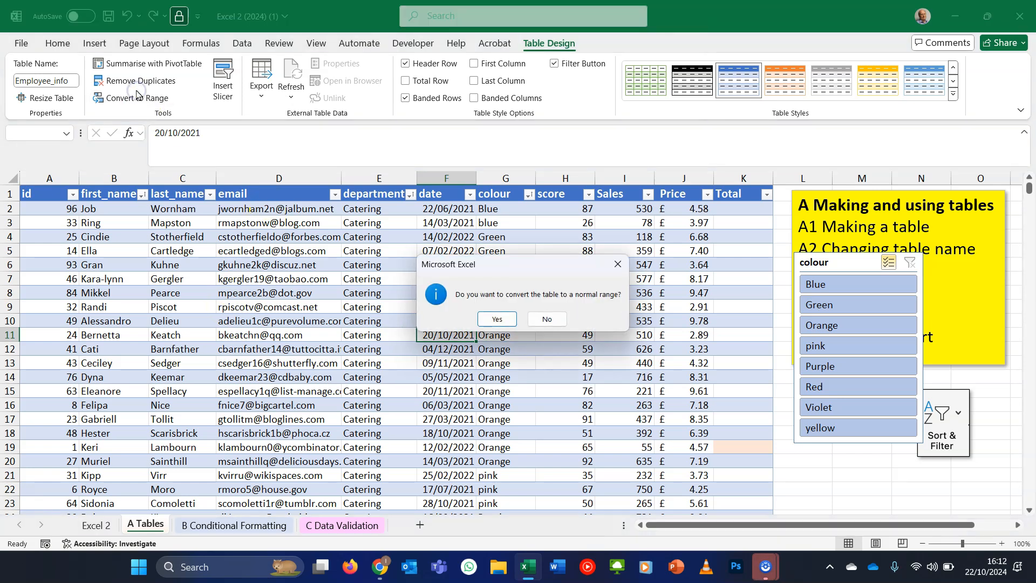
{"action": "left_click", "coordinate": [498, 320]}
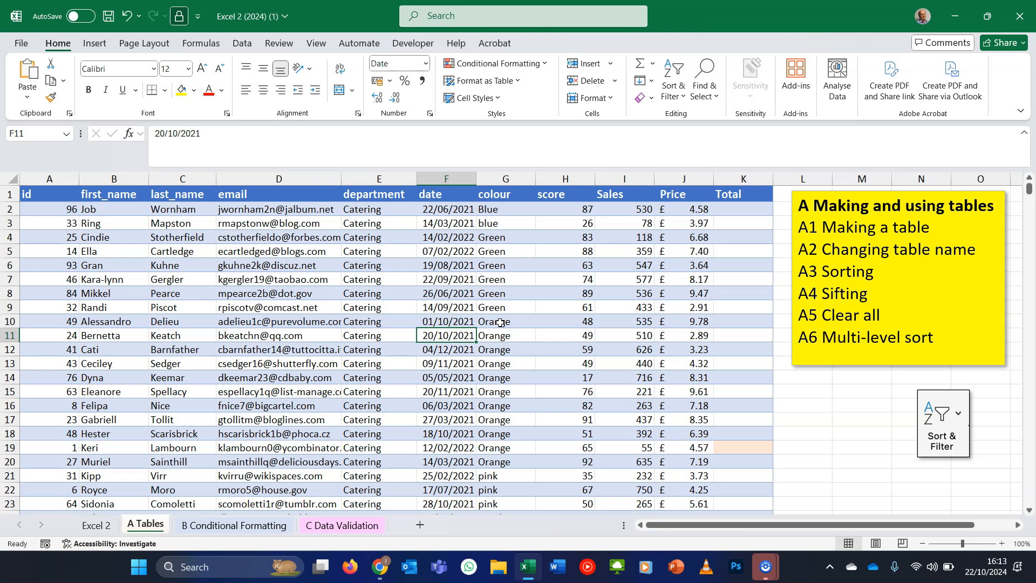
- Undo the conversion of the table to a range
{"action": "left_click", "coordinate": [487, 268]}
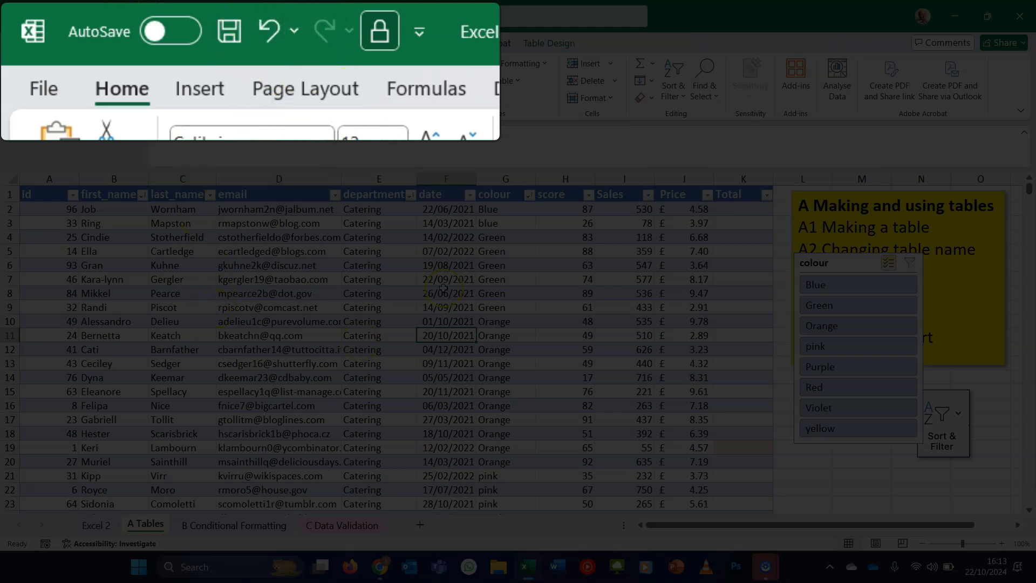
{"action": "left_click", "coordinate": [365, 236]}
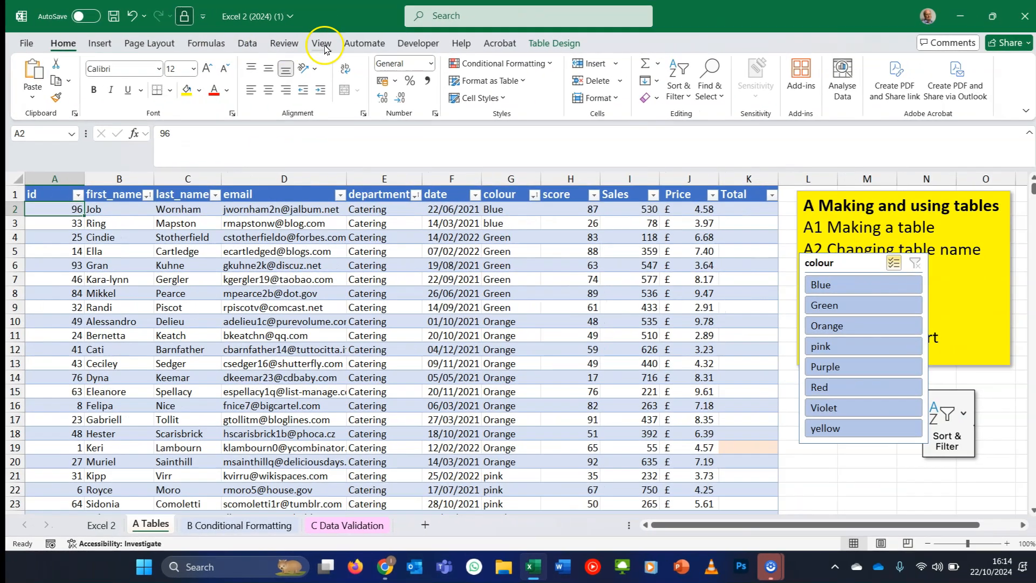
- Freeze the top row of the worksheet
{"action": "left_click", "coordinate": [322, 44]}
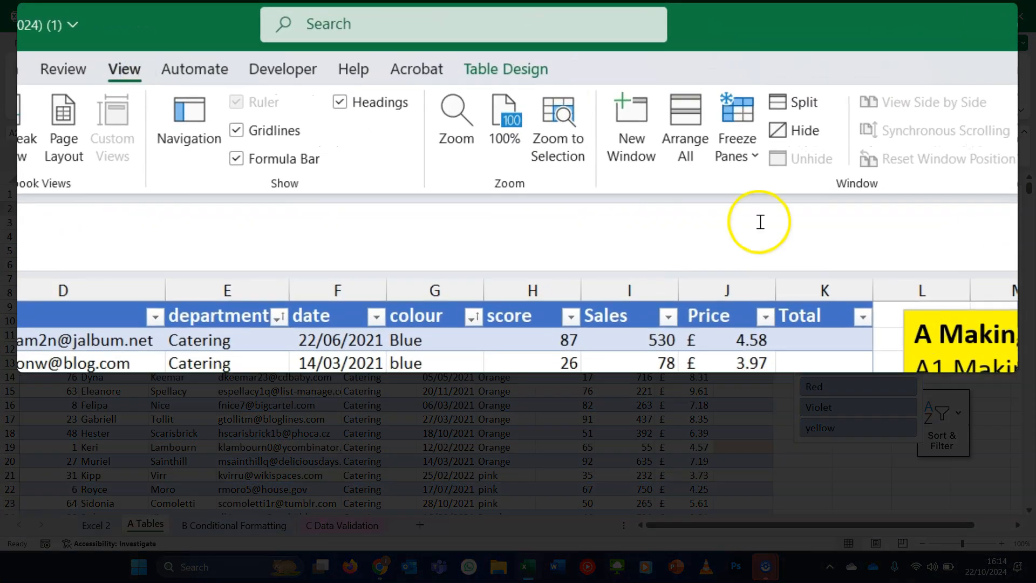
{"action": "left_click", "coordinate": [744, 152]}
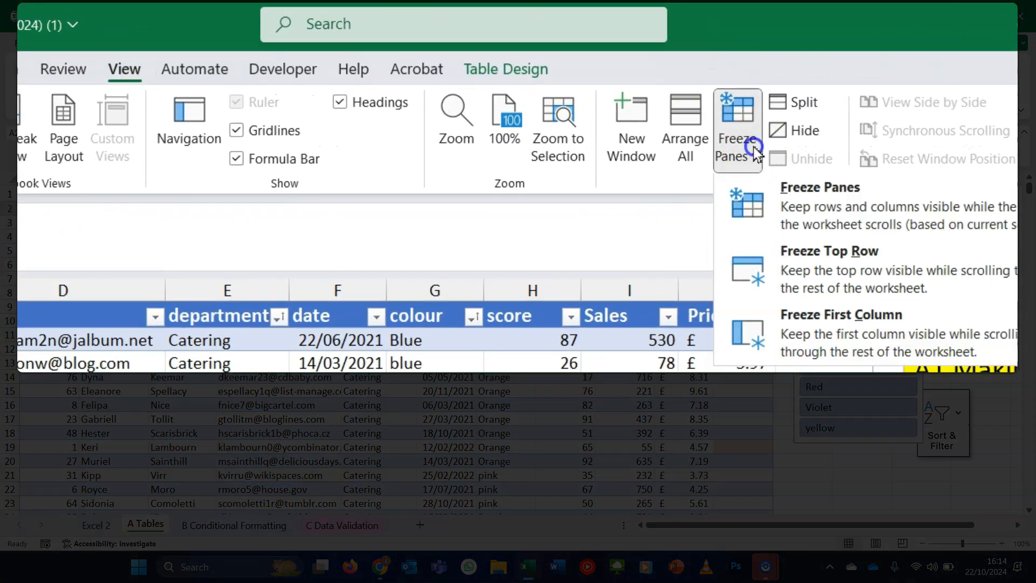
{"action": "left_click", "coordinate": [822, 271]}
- Select cell A102, the first empty row below the table
{"action": "scroll", "coordinate": [841, 264], "scroll_direction": "down", "scroll_amount": 1}
{"action": "scroll", "coordinate": [573, 367], "scroll_direction": "down", "scroll_amount": 20}
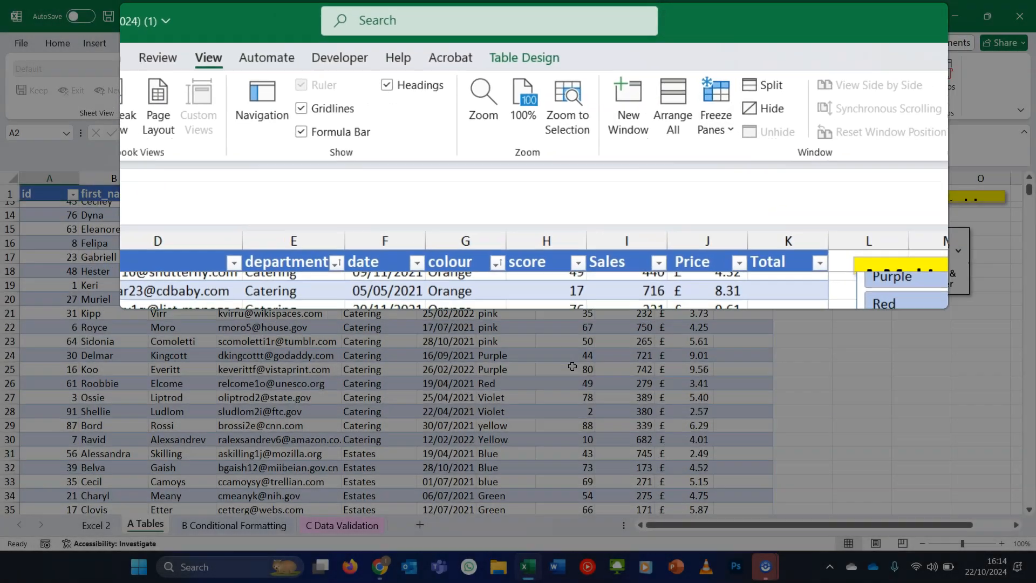
{"action": "scroll", "coordinate": [573, 366], "scroll_direction": "down", "scroll_amount": 6}
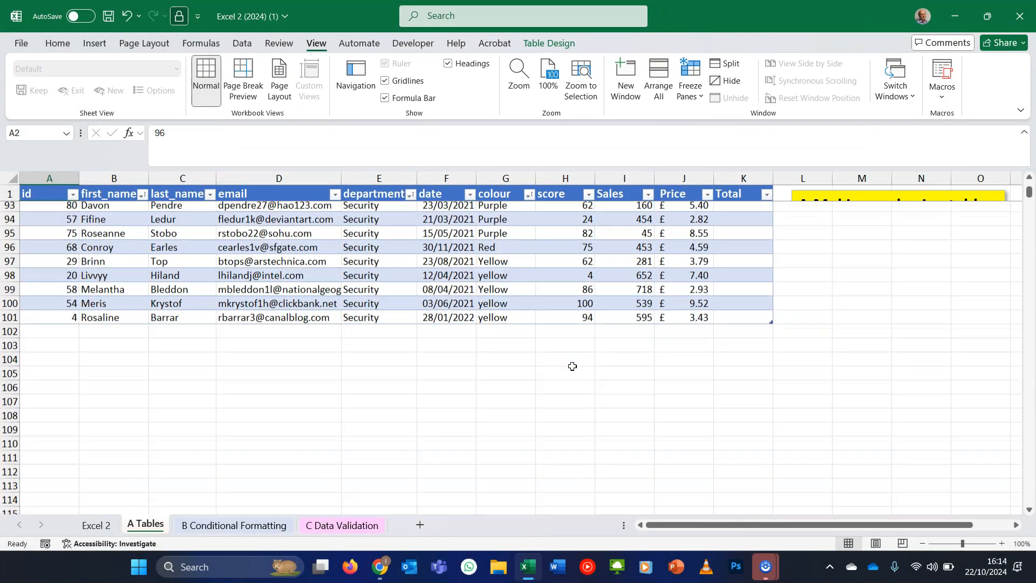
{"action": "left_click", "coordinate": [54, 331]}
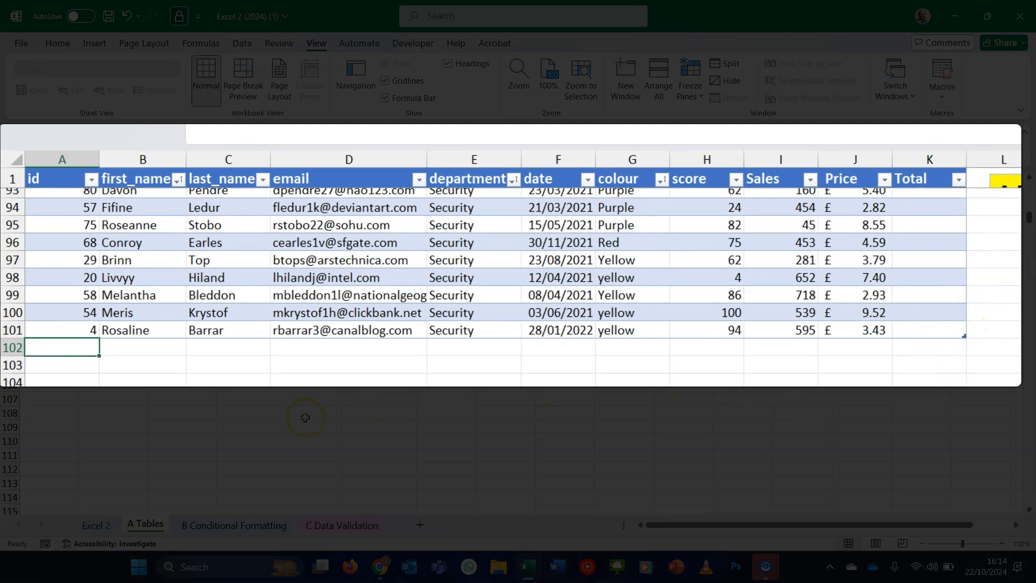
- Extend the table with a new row whose id is 101 and a new column headed extra
{"action": "type", "text": "101"}
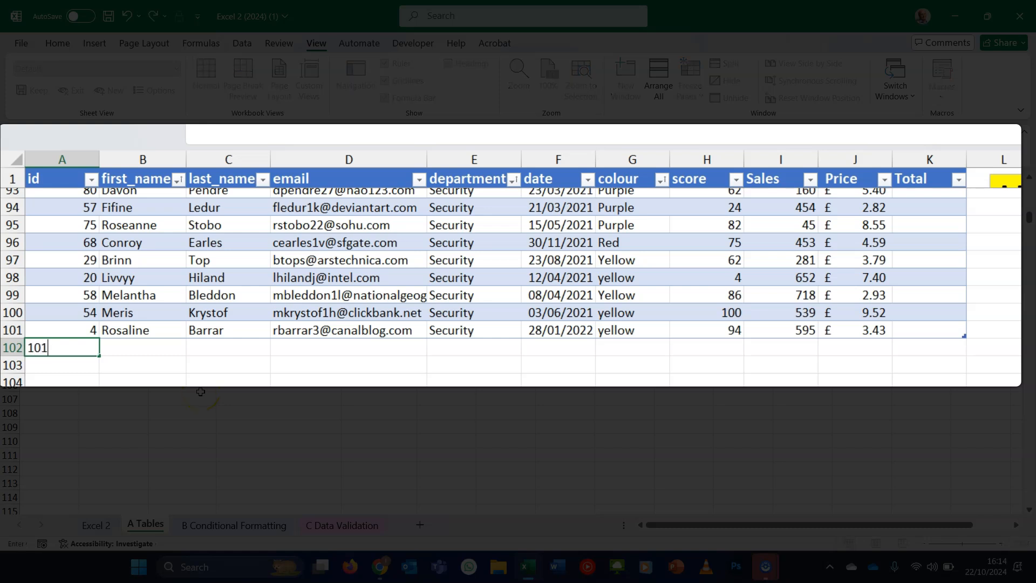
{"action": "key", "text": "Tab"}
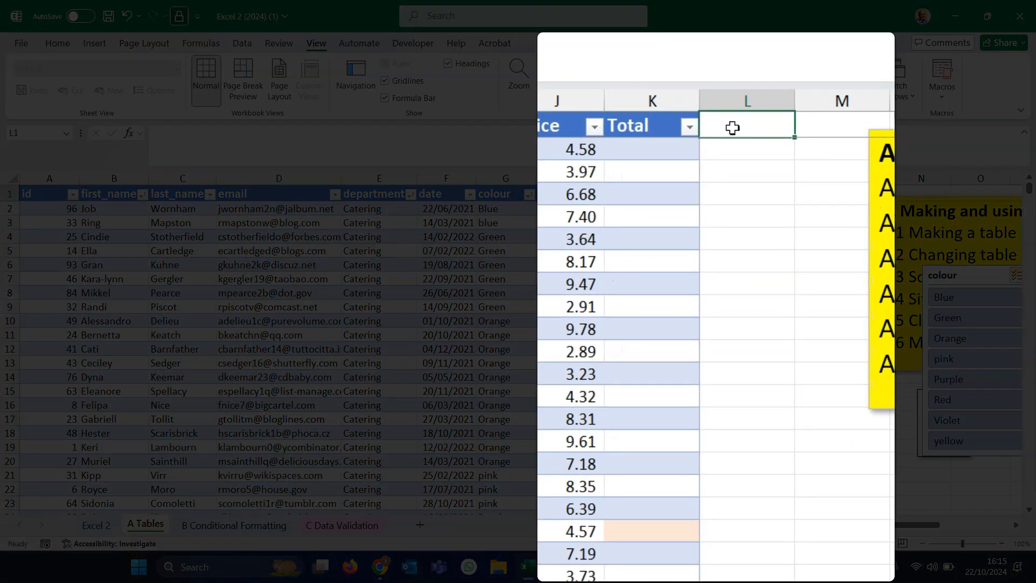
{"action": "type", "text": "extrqa"}
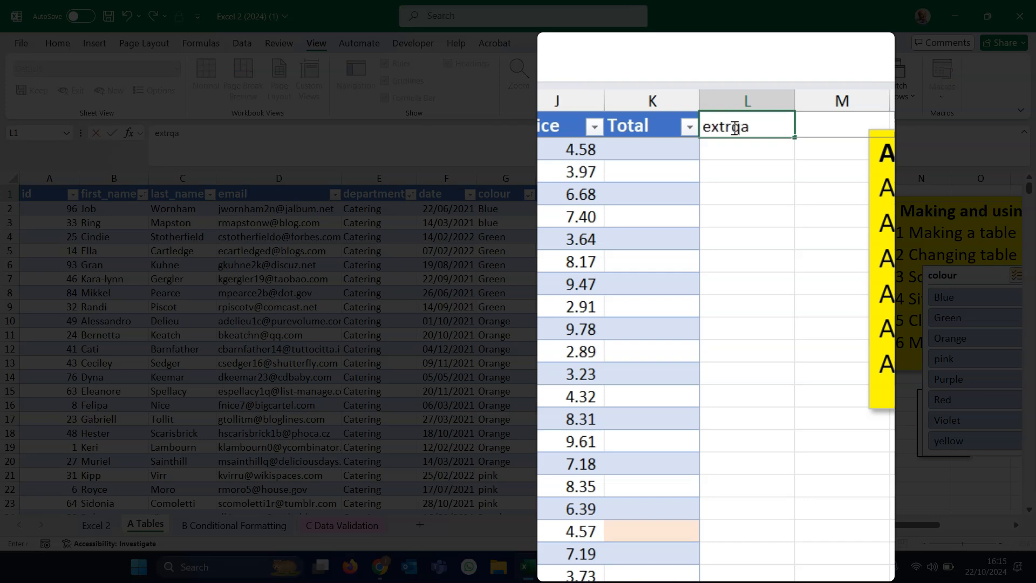
{"action": "key", "text": "BackSpace"}
{"action": "key", "text": "BackSpace"}
{"action": "type", "text": "a"}
{"action": "key", "text": "Return"}
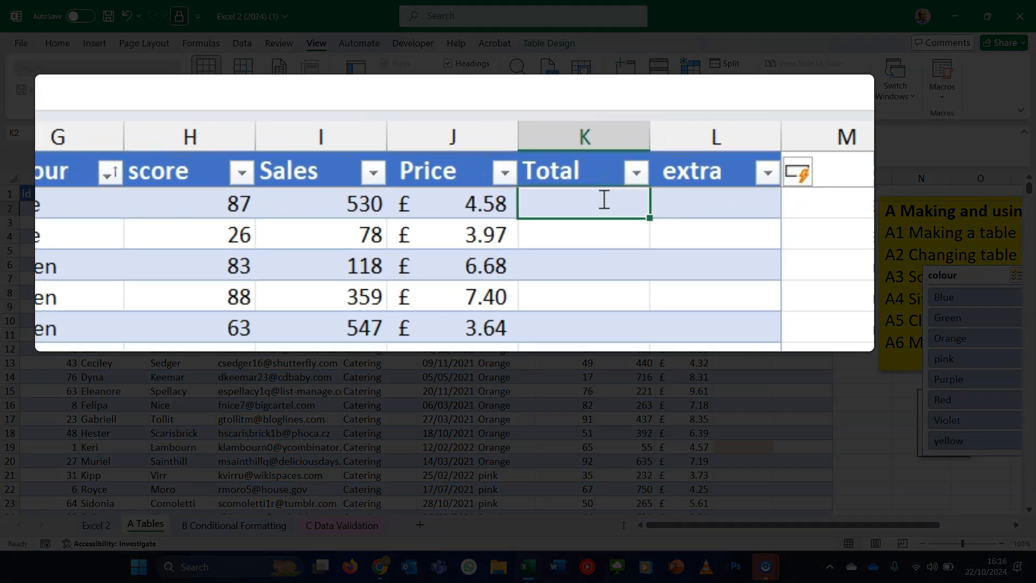
- Enter a Total formula in the table's first row multiplying Sales by Price
{"action": "type", "text": "="}
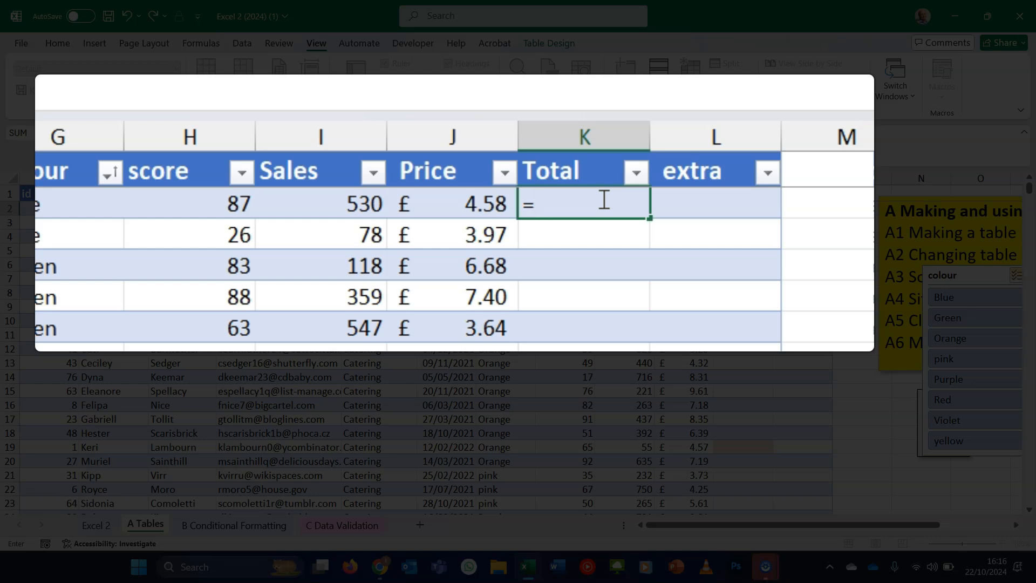
{"action": "left_click", "coordinate": [314, 201]}
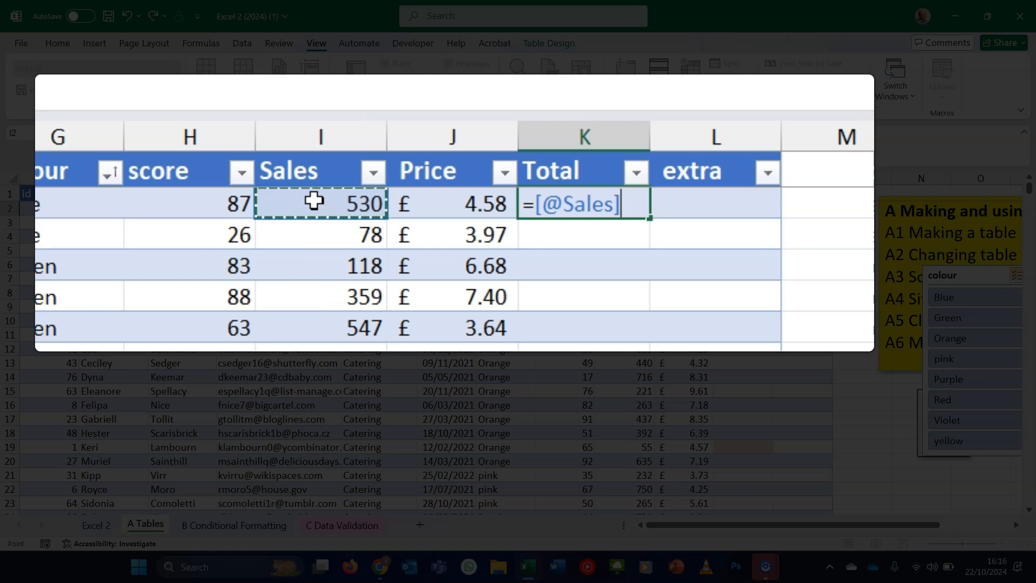
{"action": "type", "text": "*"}
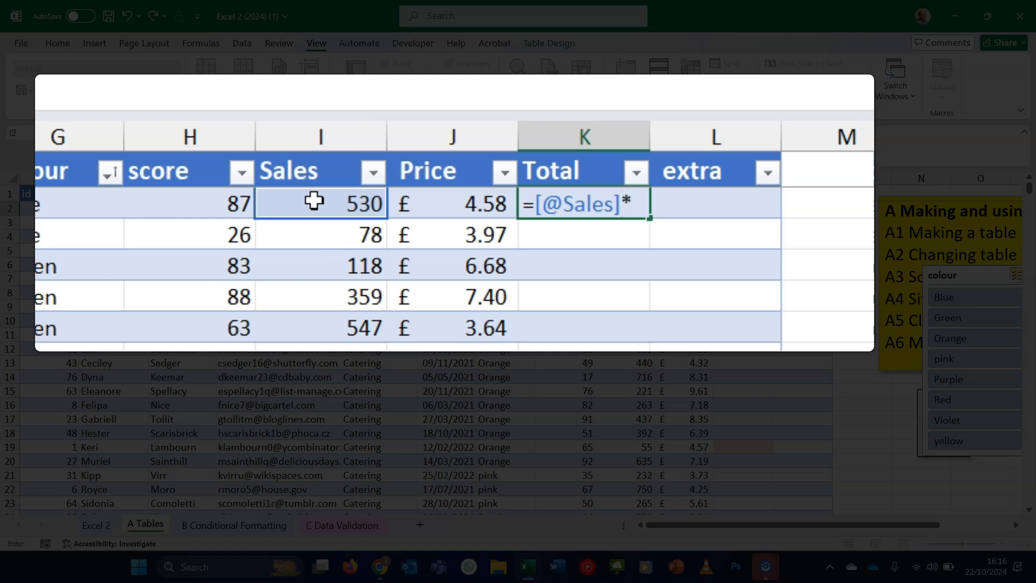
{"action": "left_click", "coordinate": [463, 210]}
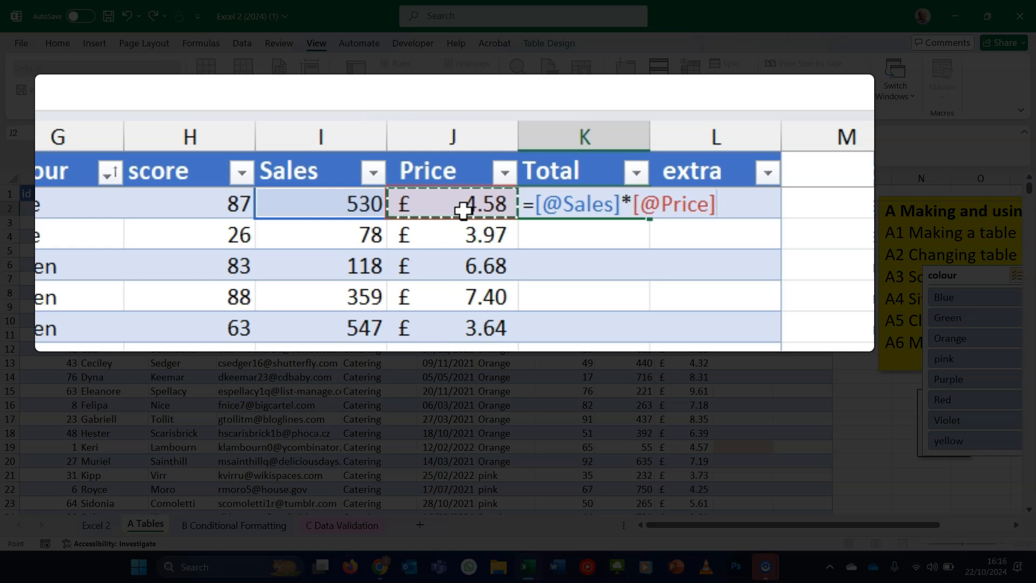
{"action": "key", "text": "Return"}
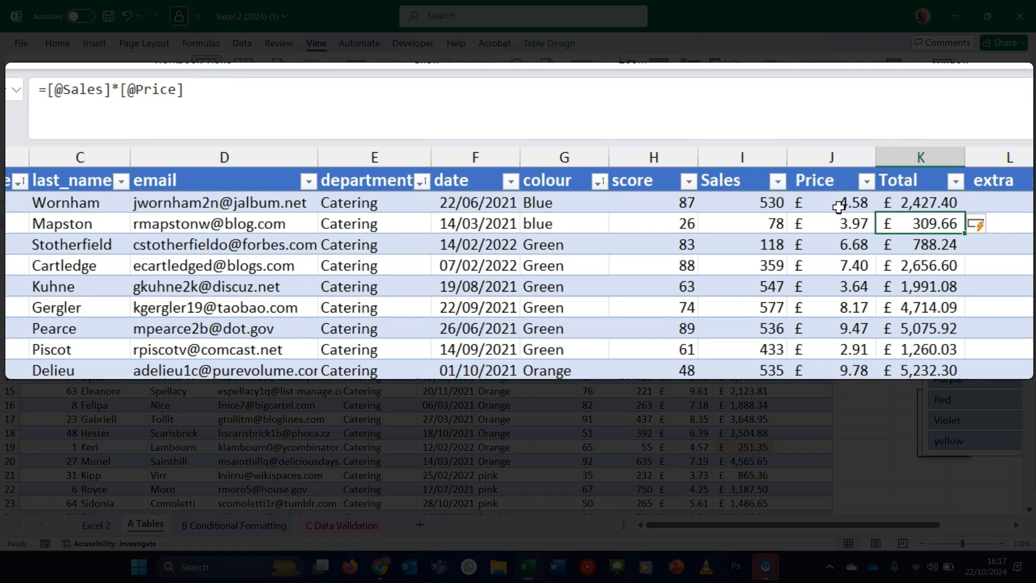
- Add a SUM of the whole Total column in cell K106 below the table
{"action": "left_click", "coordinate": [948, 244]}
{"action": "left_click", "coordinate": [941, 286]}
{"action": "left_click", "coordinate": [945, 329]}
{"action": "left_click", "coordinate": [944, 351]}
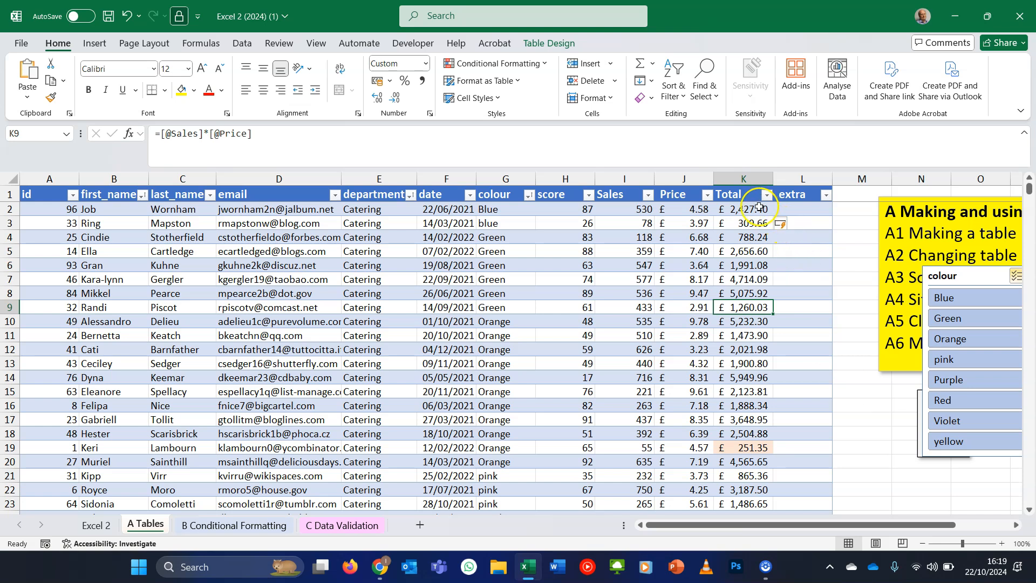
{"action": "scroll", "coordinate": [885, 456], "scroll_direction": "down", "scroll_amount": 20}
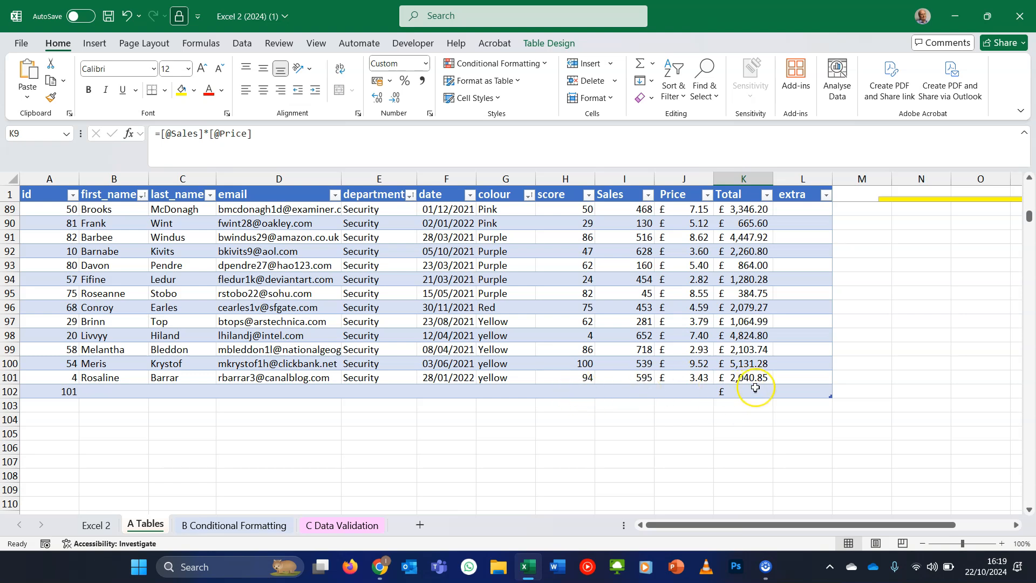
{"action": "left_click", "coordinate": [758, 452]}
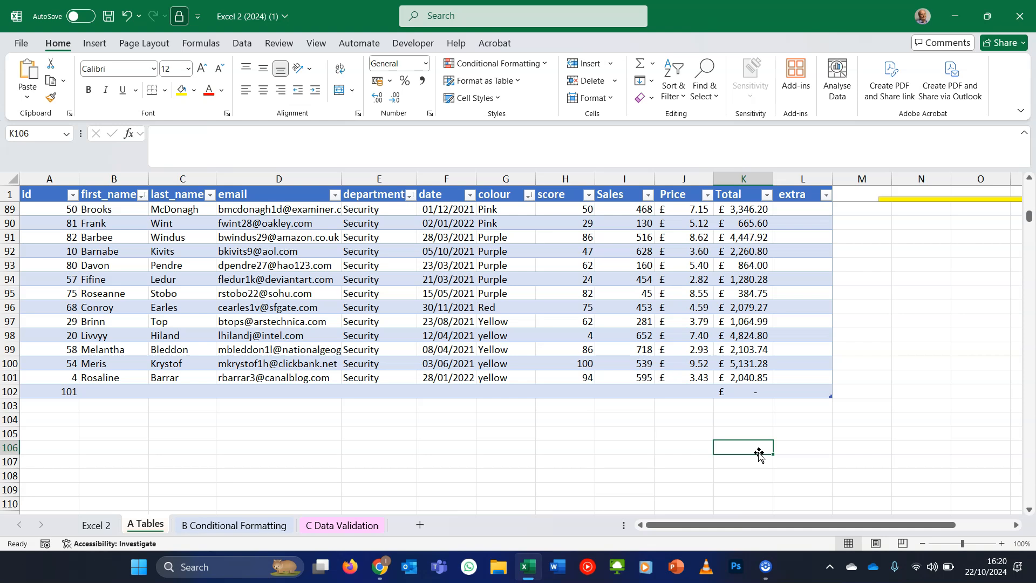
{"action": "left_click", "coordinate": [640, 65]}
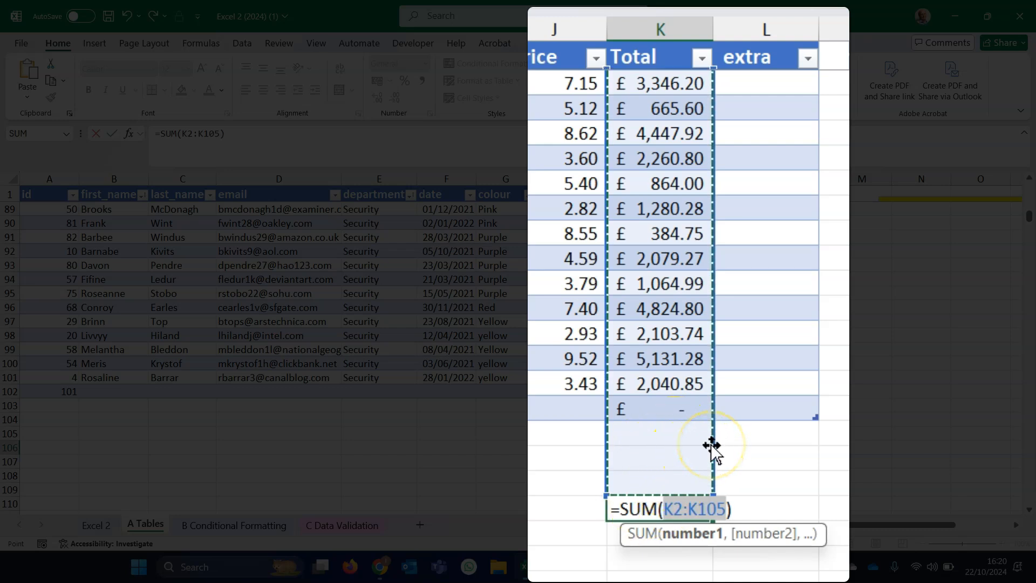
{"action": "scroll", "coordinate": [701, 378], "scroll_direction": "down", "scroll_amount": 3}
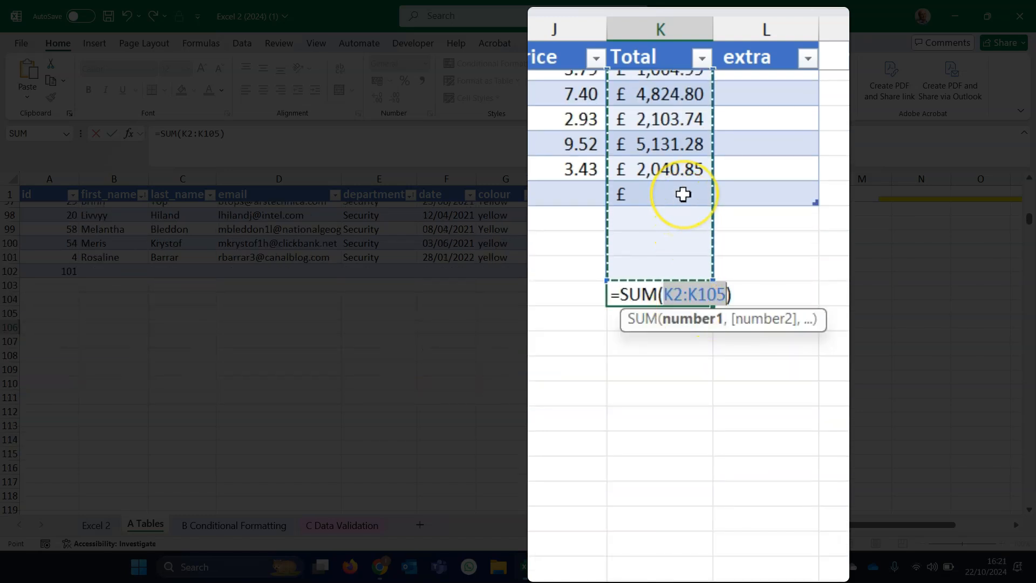
{"action": "left_click", "coordinate": [683, 194]}
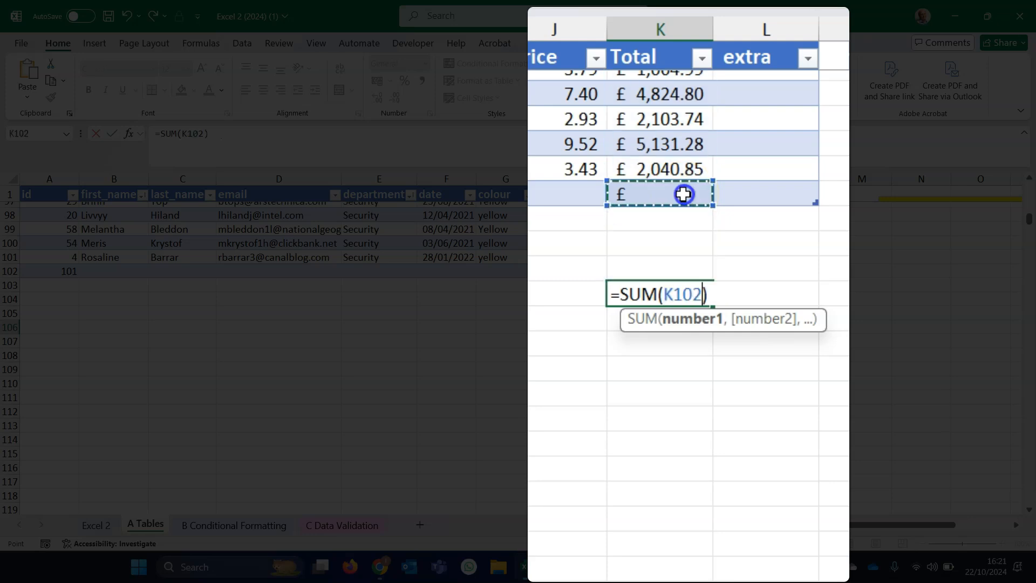
{"action": "left_click_drag", "start_coordinate": [683, 194], "coordinate": [674, 89]}
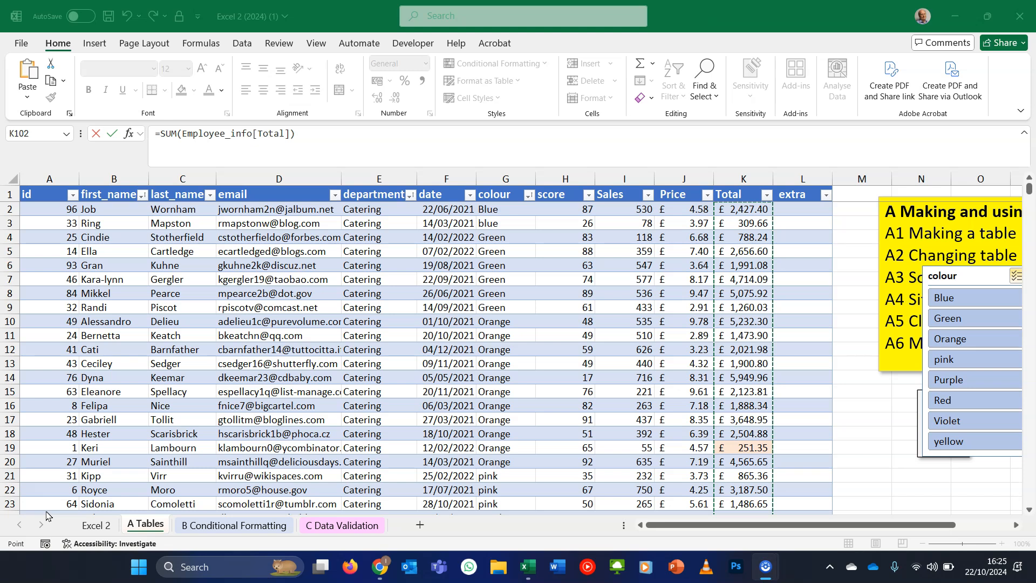
- On the B Conditional Formatting sheet, add a Greater Than 60 highlight rule to num cells B6:B18 with a customised format
{"action": "left_click", "coordinate": [79, 526]}
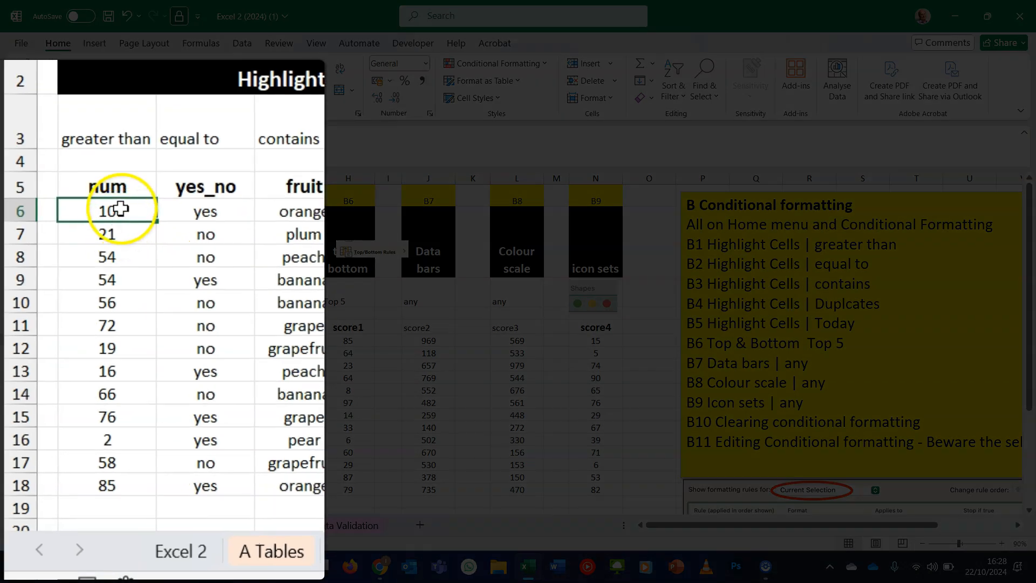
{"action": "left_click_drag", "start_coordinate": [119, 209], "coordinate": [135, 482]}
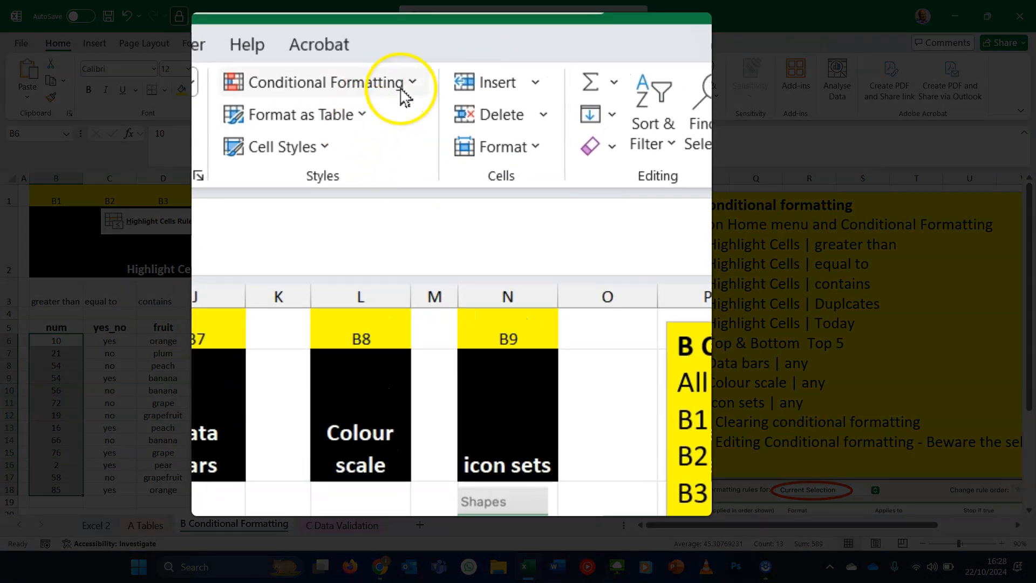
{"action": "left_click", "coordinate": [403, 96]}
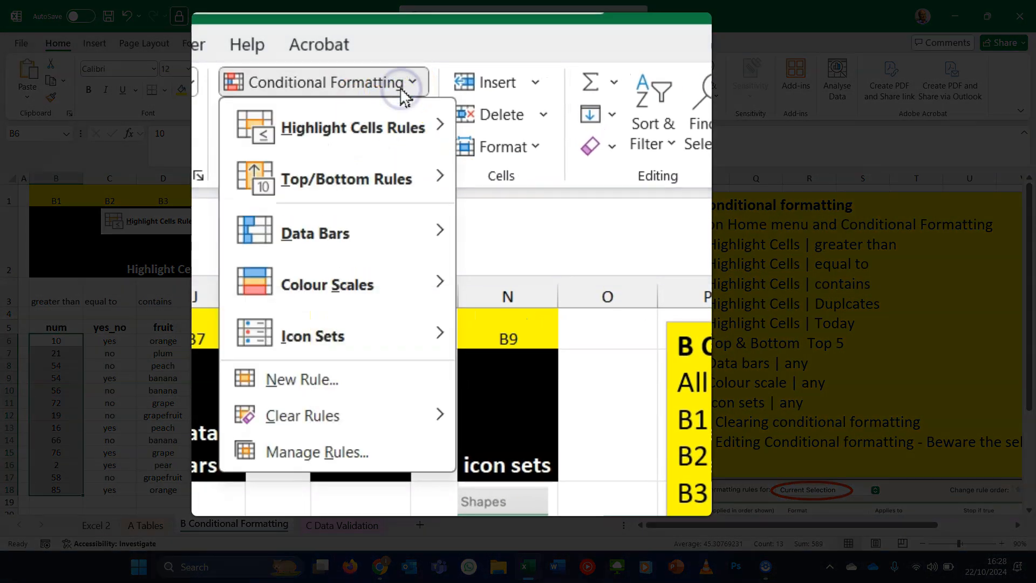
{"action": "left_click", "coordinate": [411, 128]}
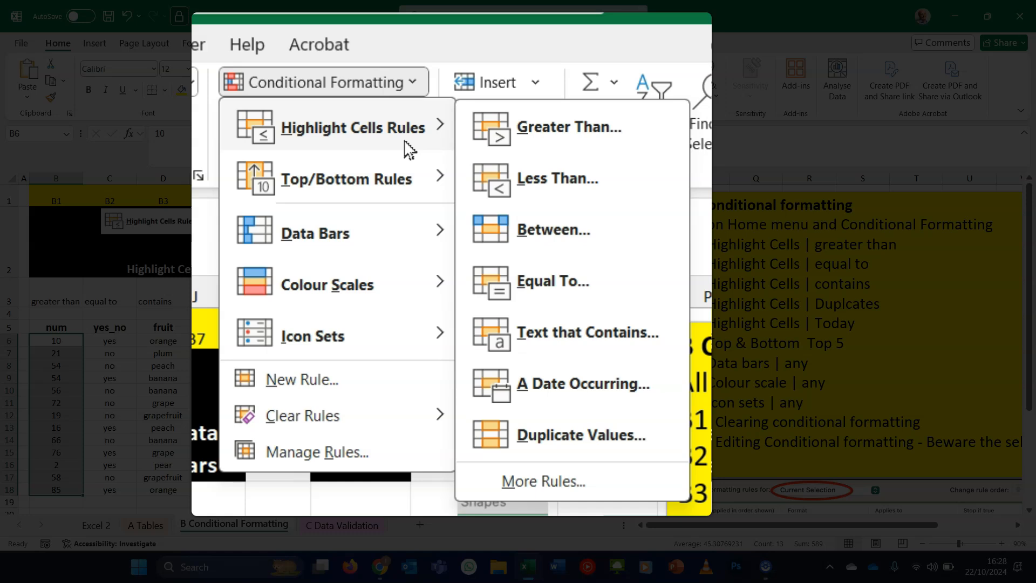
{"action": "left_click", "coordinate": [561, 139]}
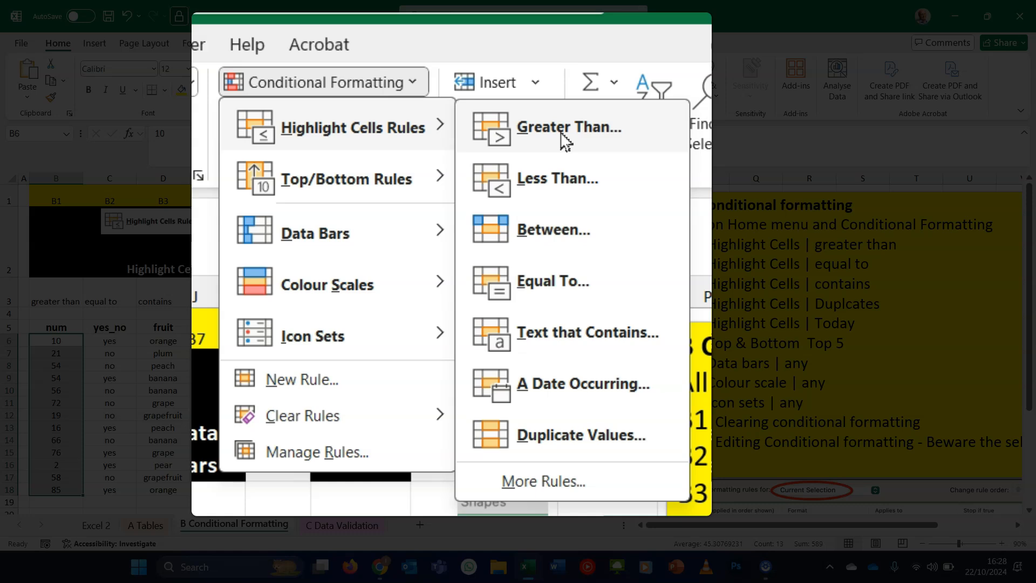
{"action": "left_click", "coordinate": [561, 135]}
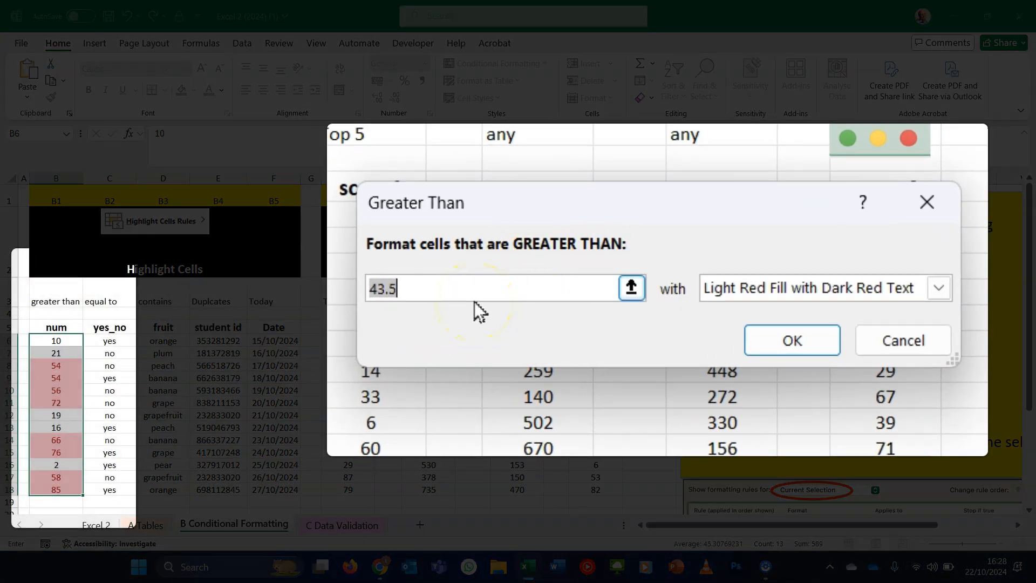
{"action": "type", "text": "60"}
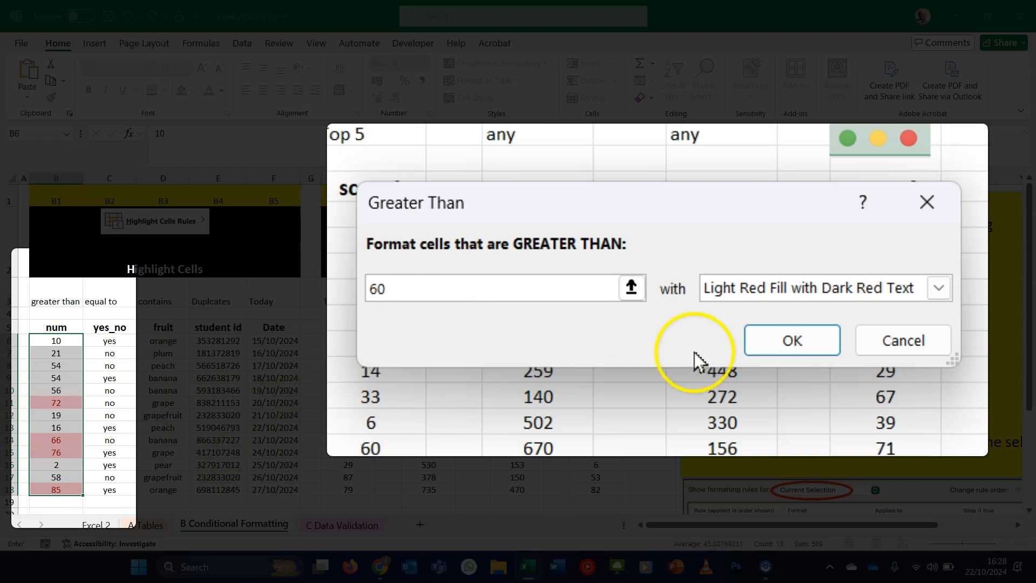
{"action": "left_click", "coordinate": [815, 288]}
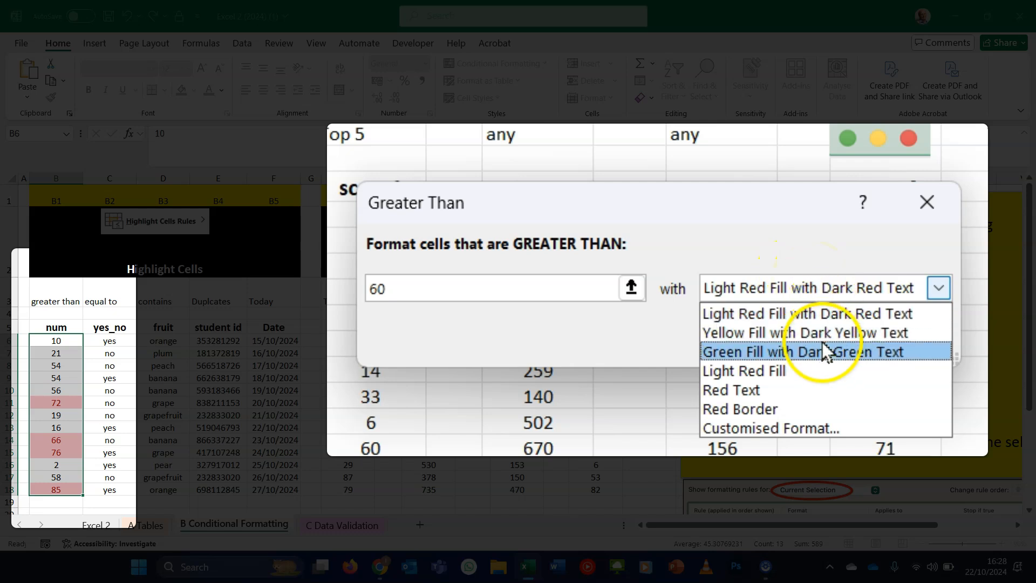
{"action": "left_click", "coordinate": [827, 426]}
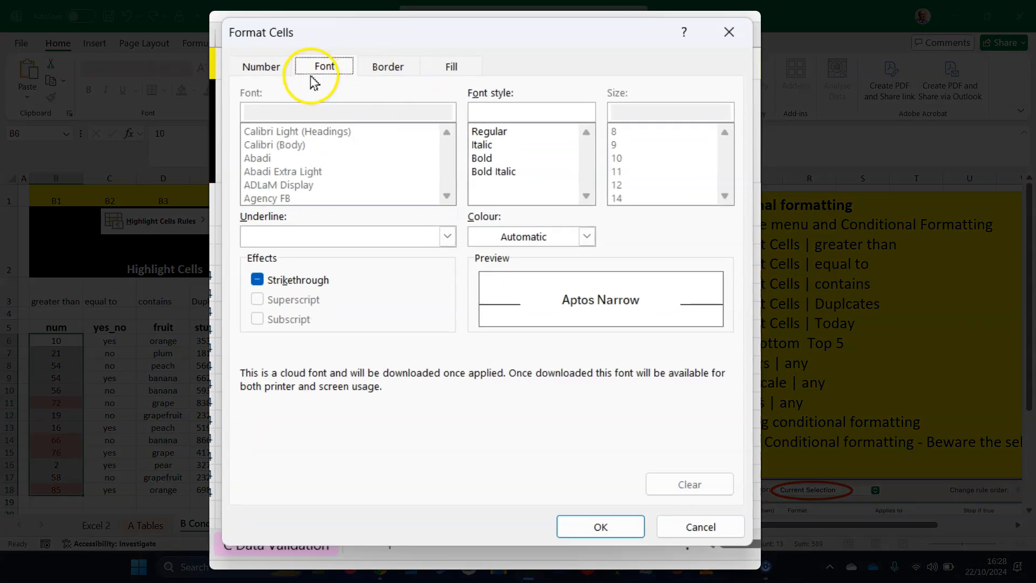
- Give the customised format a yellow fill and apply the rule
{"action": "left_click", "coordinate": [276, 70]}
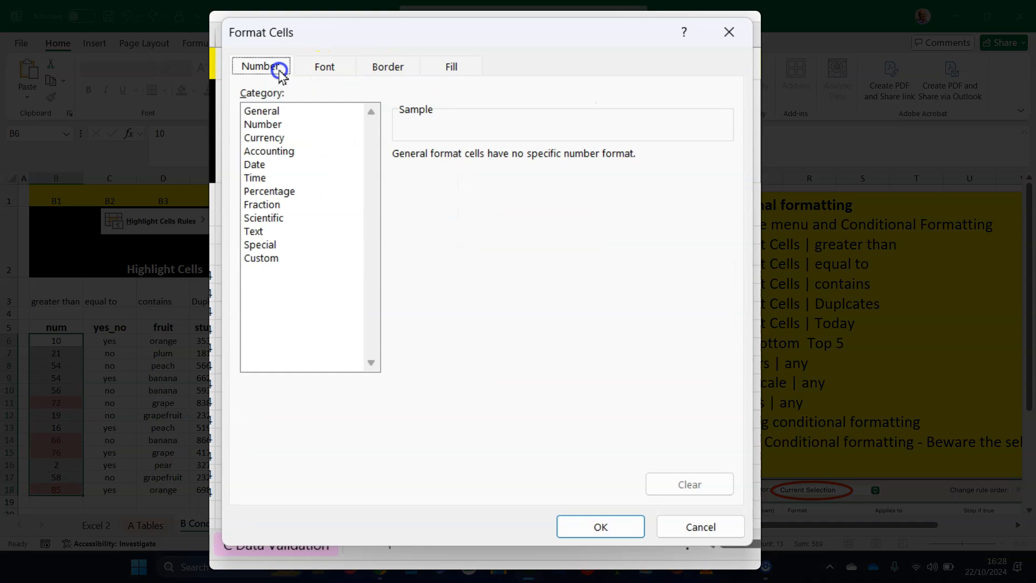
{"action": "left_click", "coordinate": [308, 73]}
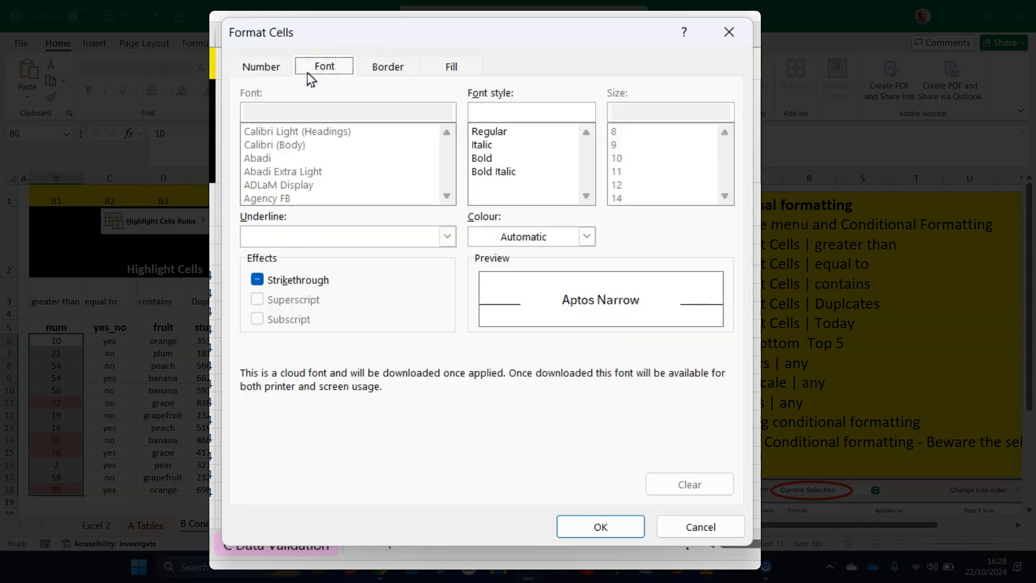
{"action": "left_click", "coordinate": [393, 72]}
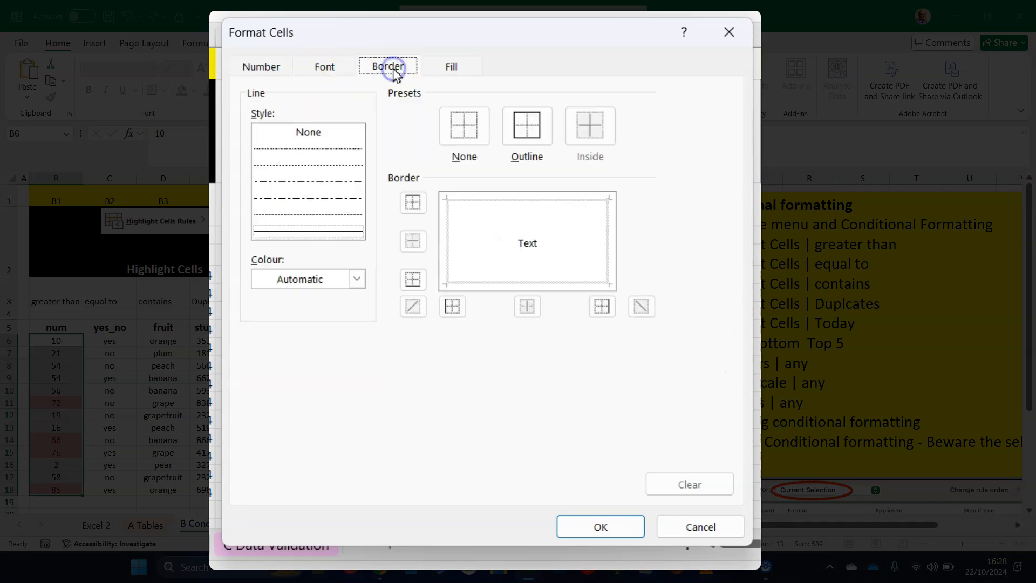
{"action": "left_click", "coordinate": [464, 72]}
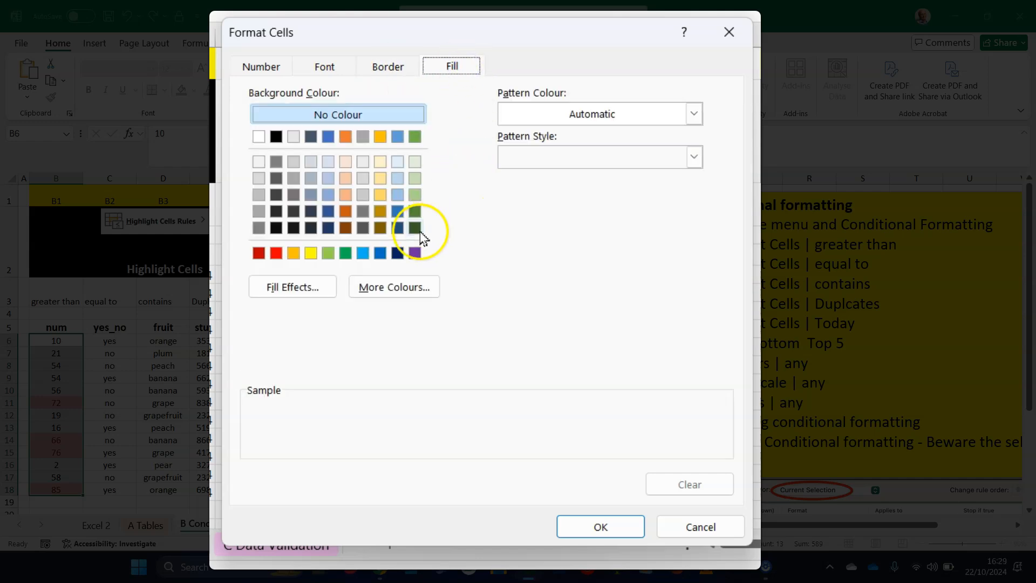
{"action": "left_click", "coordinate": [311, 254]}
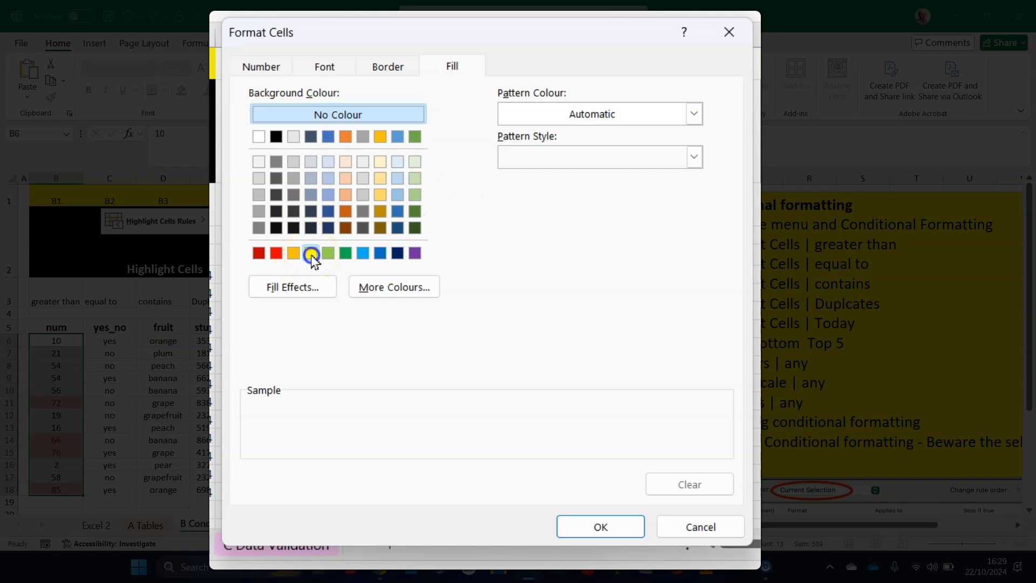
{"action": "left_click", "coordinate": [627, 526]}
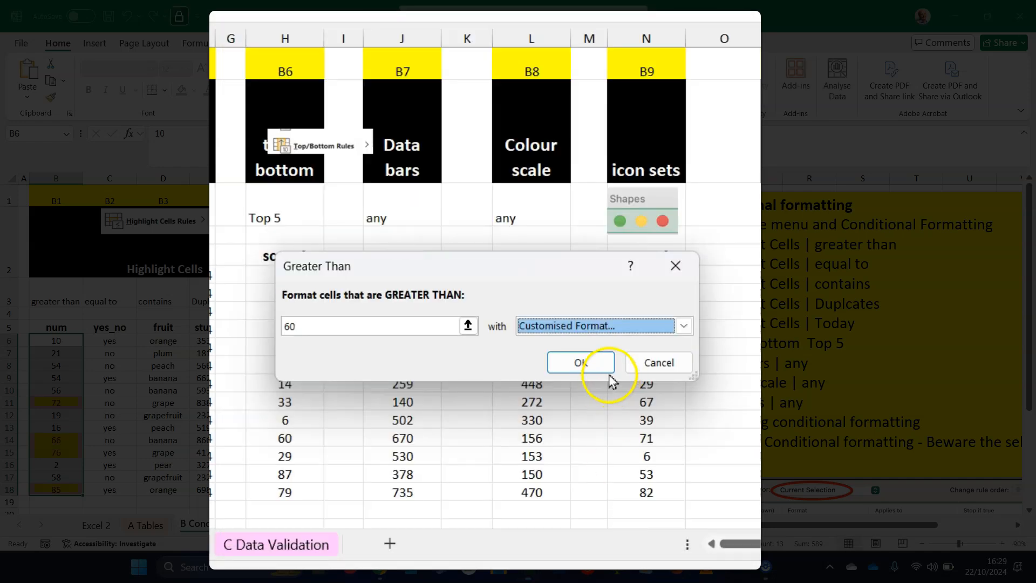
{"action": "left_click", "coordinate": [563, 403]}
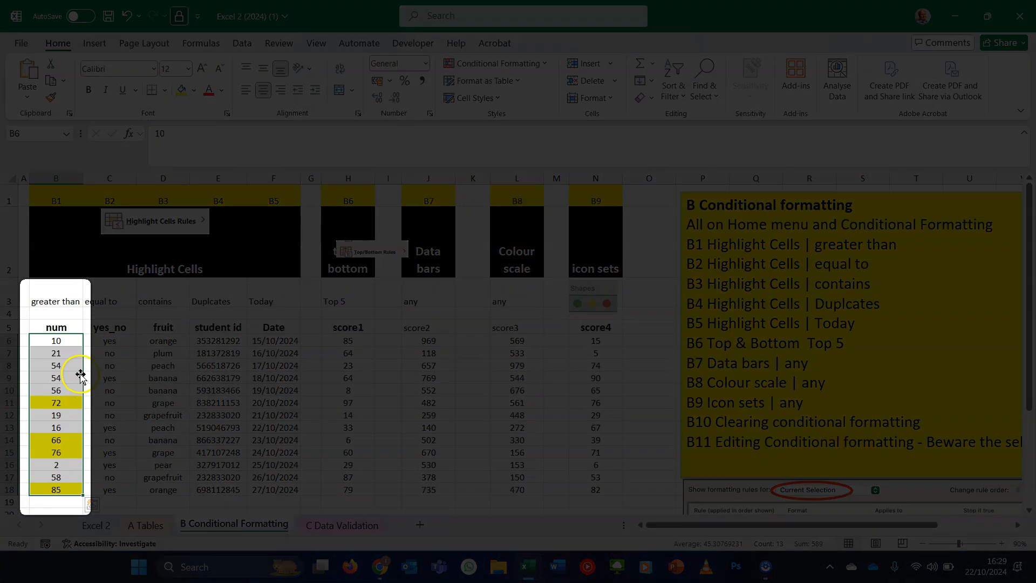
- Set cell B7 in the num column to 67 to test the Greater Than rule
{"action": "left_click", "coordinate": [80, 377]}
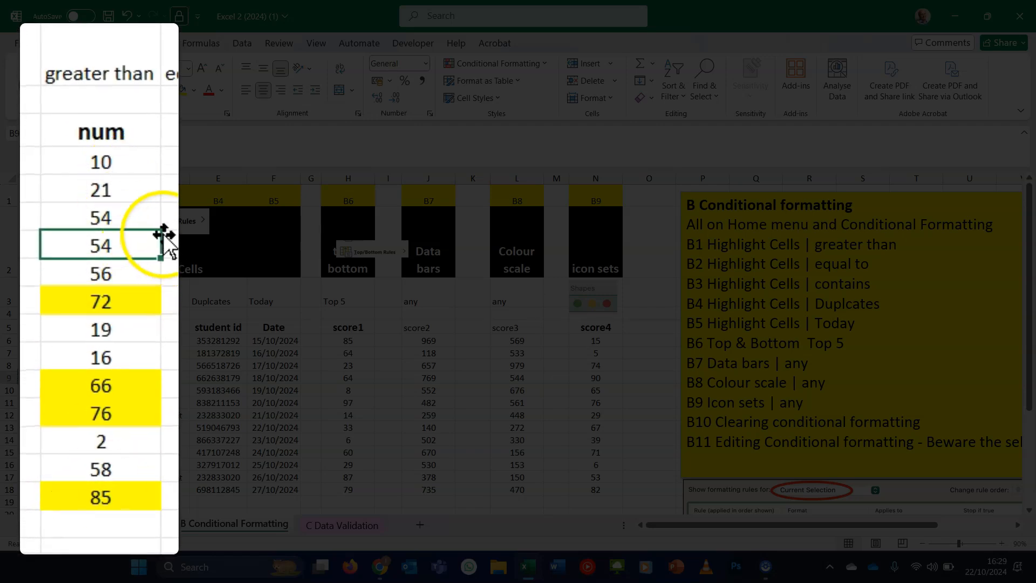
{"action": "left_click", "coordinate": [132, 193]}
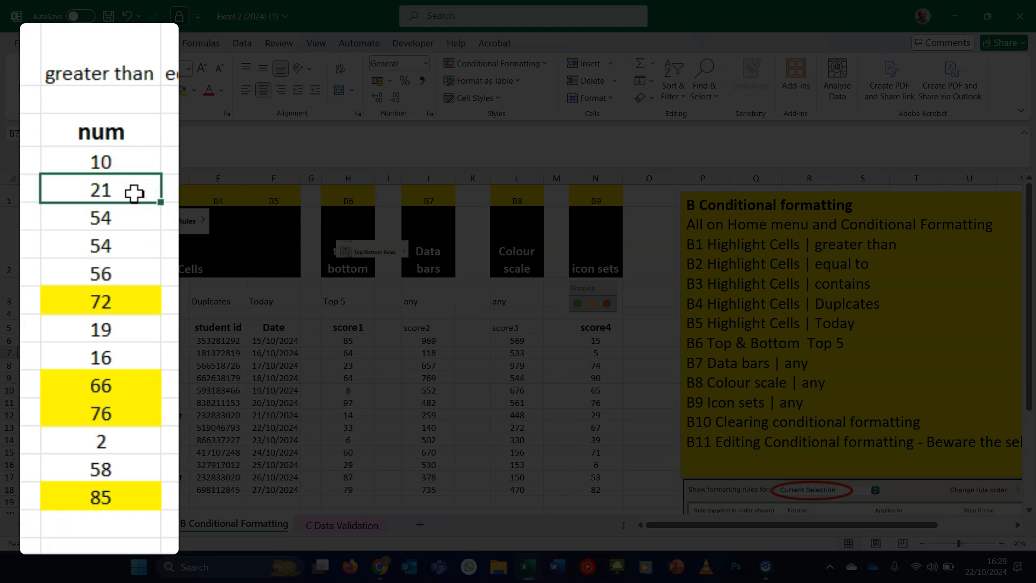
{"action": "type", "text": "67"}
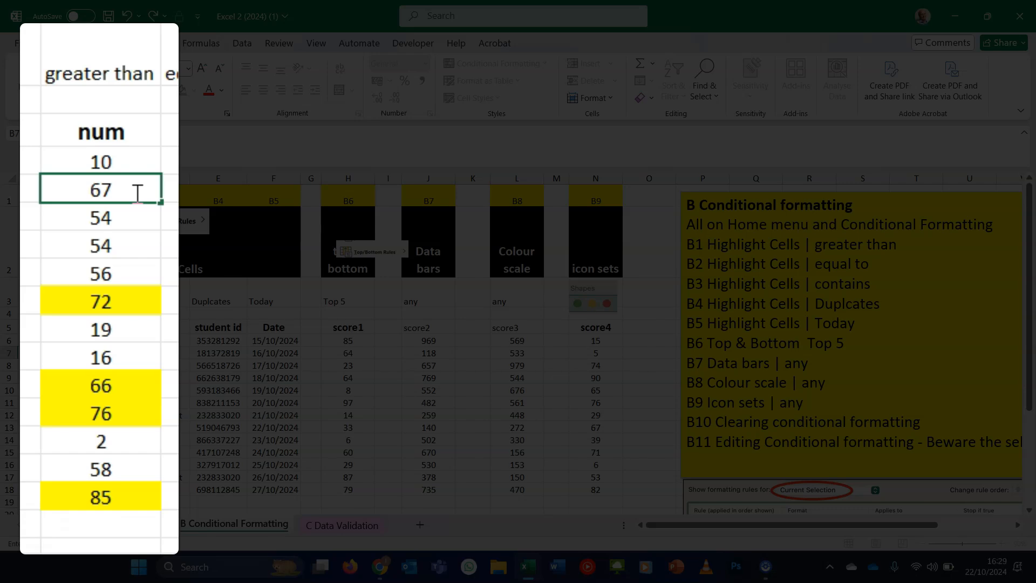
{"action": "key", "text": "Return"}
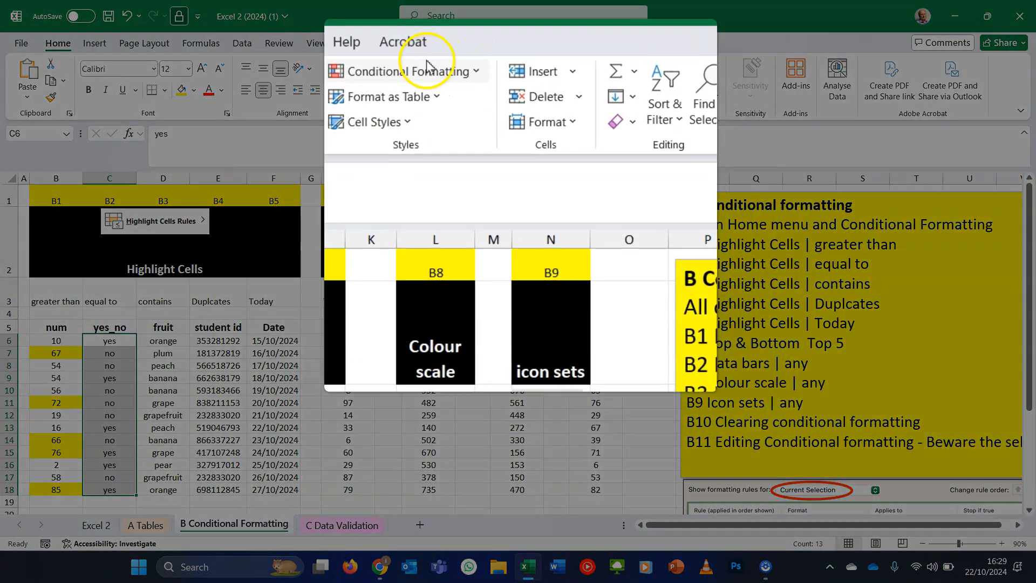
- Add an Equal To rule to yes_no cells C6:C18 highlighting Yes with Green Fill with Dark Green Text
{"action": "left_click", "coordinate": [511, 59]}
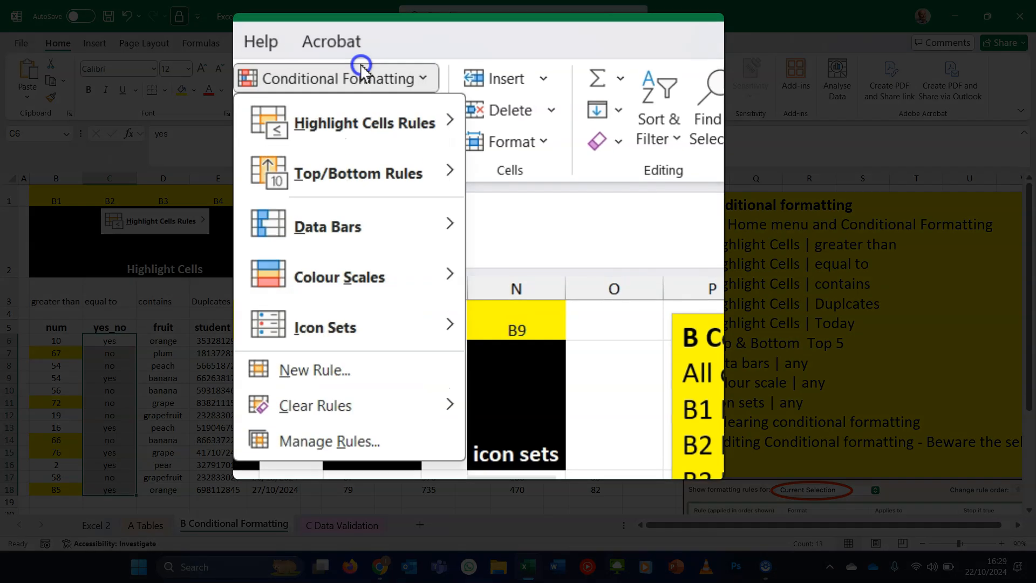
{"action": "mouse_move", "coordinate": [386, 123]}
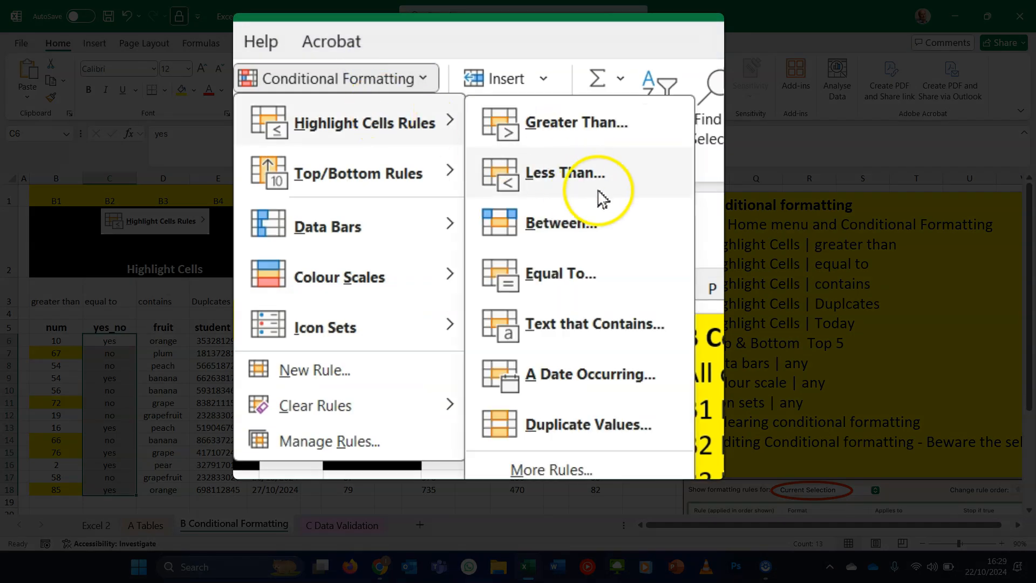
{"action": "left_click", "coordinate": [619, 263]}
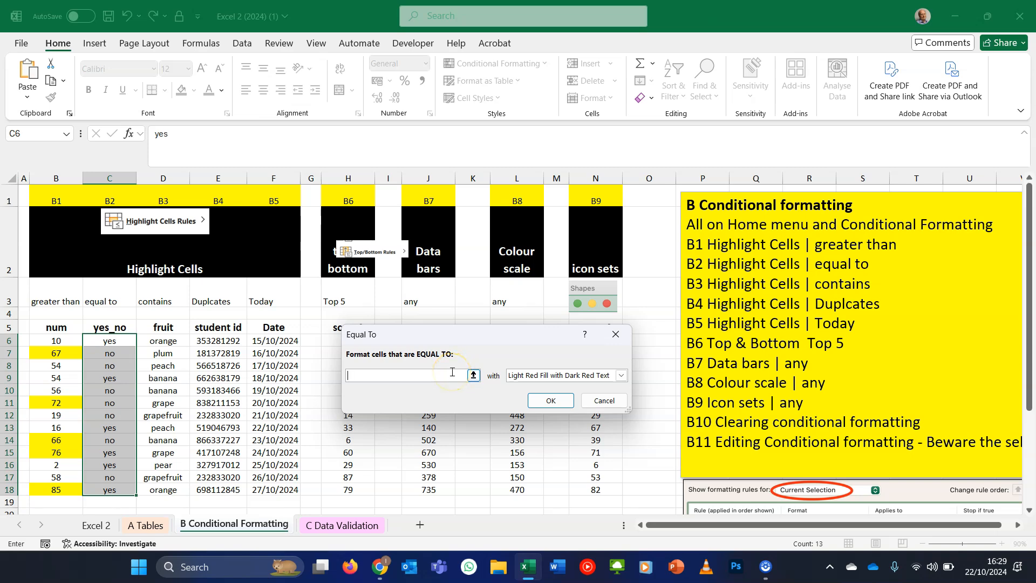
{"action": "type", "text": "Yes"}
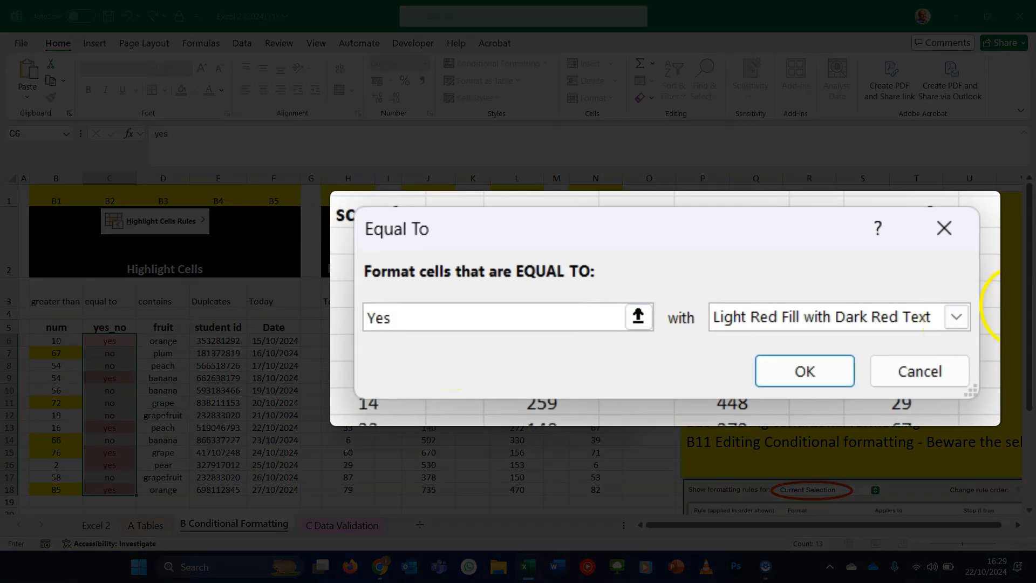
{"action": "left_click", "coordinate": [956, 317]}
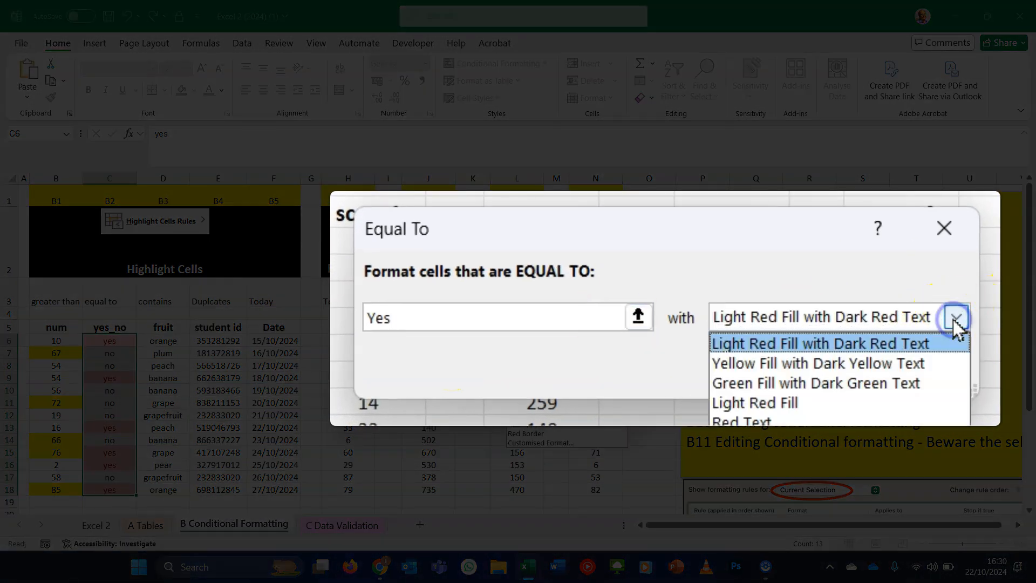
{"action": "left_click", "coordinate": [896, 382]}
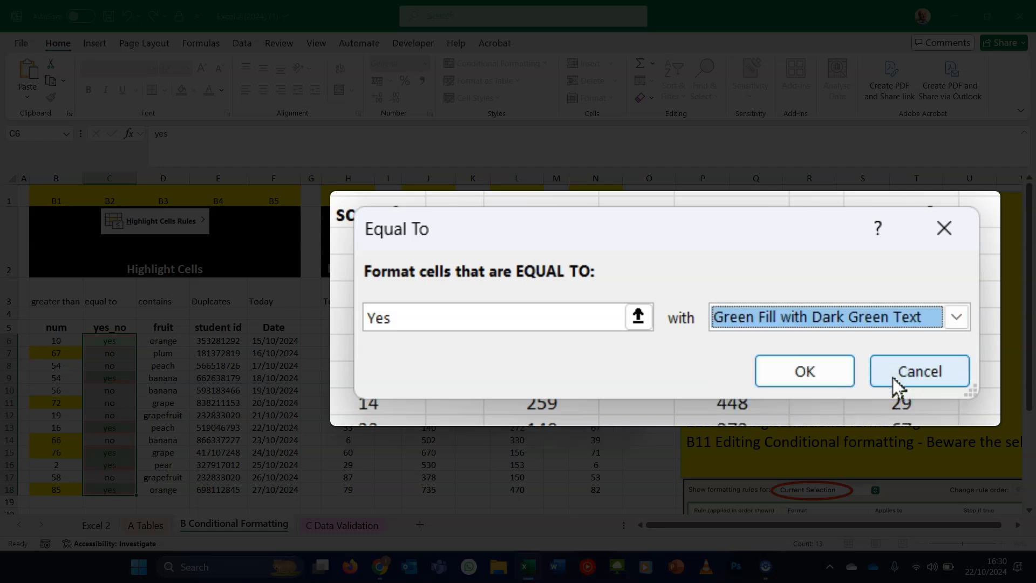
{"action": "left_click", "coordinate": [802, 371]}
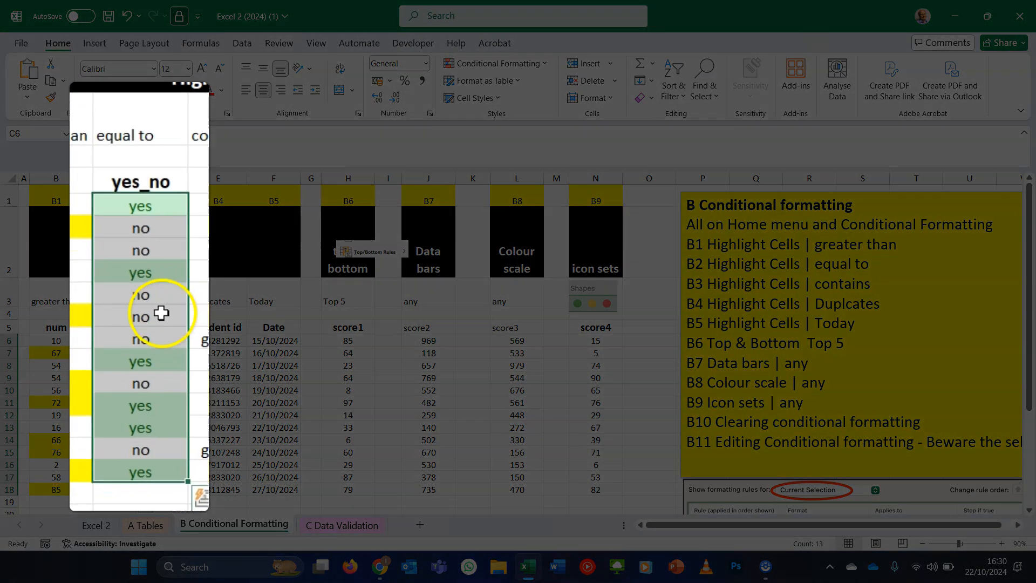
- Set cell C11 to yes and cell C13 to no to test the Equal To rule
{"action": "left_click", "coordinate": [124, 402]}
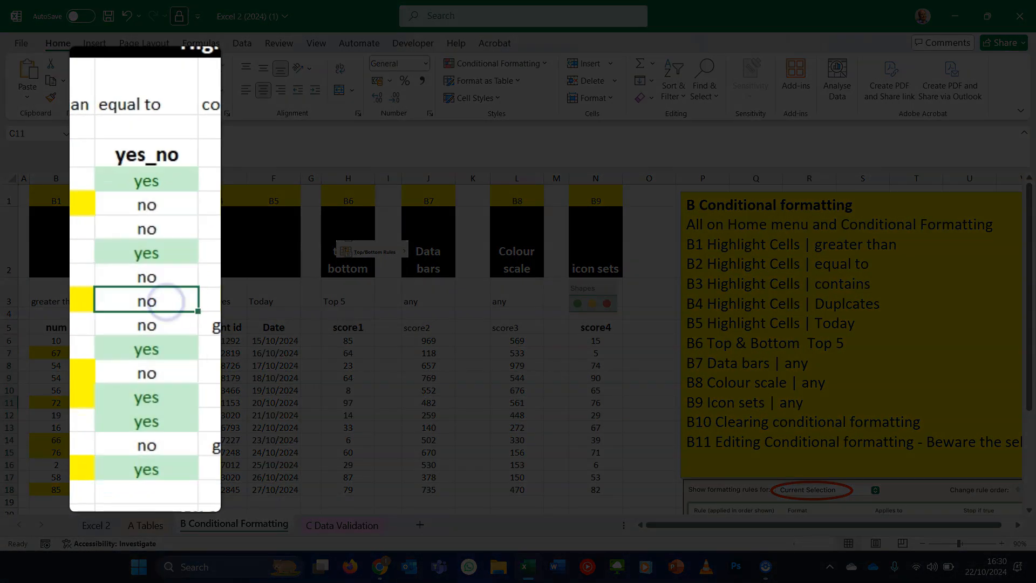
{"action": "type", "text": "yes"}
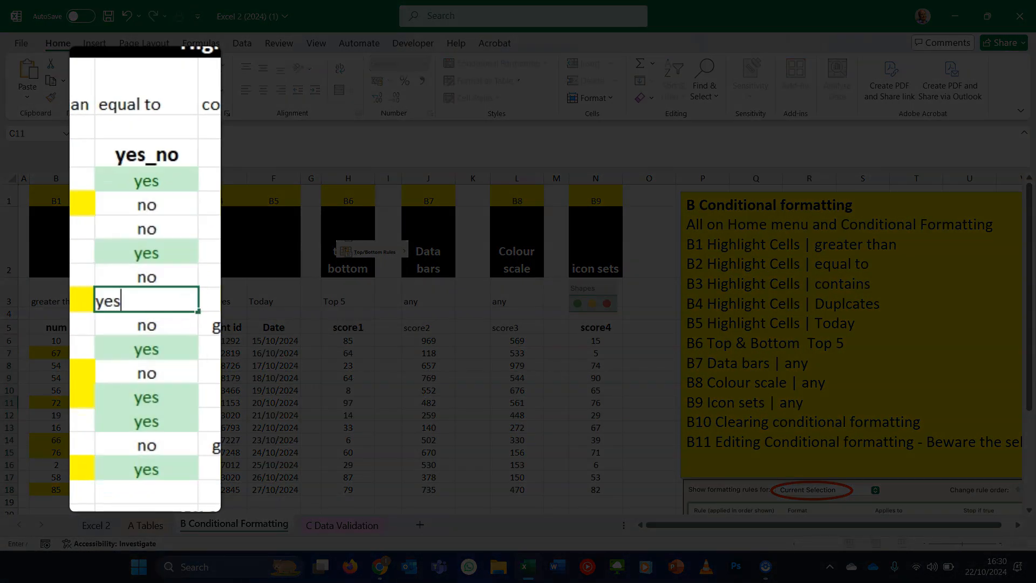
{"action": "key", "text": "Return"}
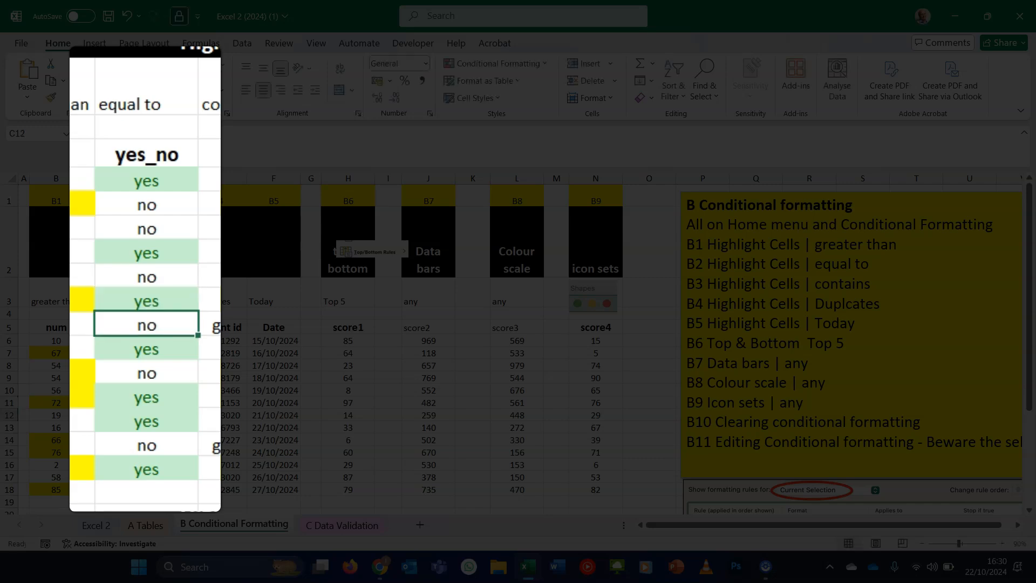
{"action": "left_click", "coordinate": [166, 346]}
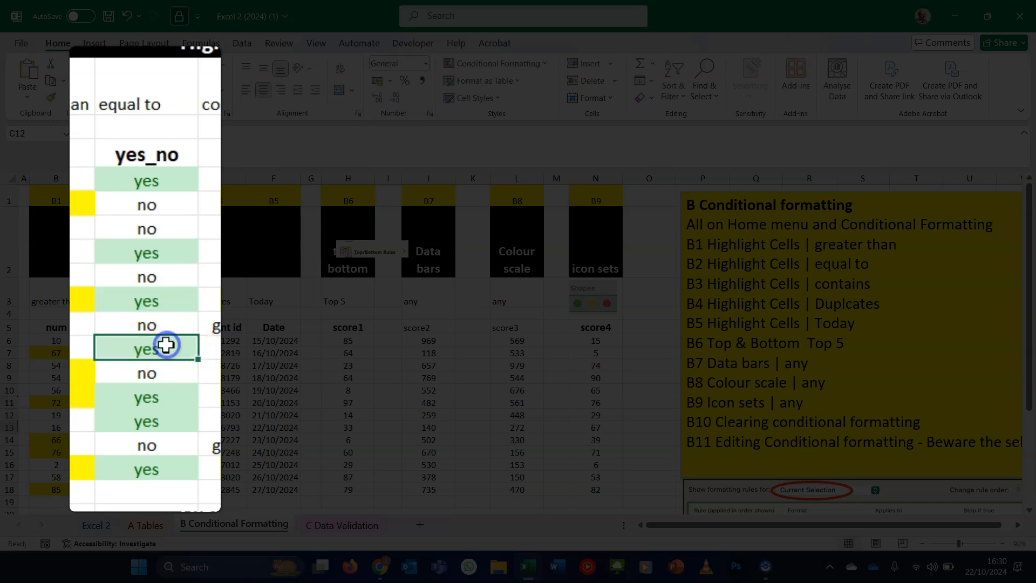
{"action": "type", "text": "no"}
{"action": "key", "text": "Return"}
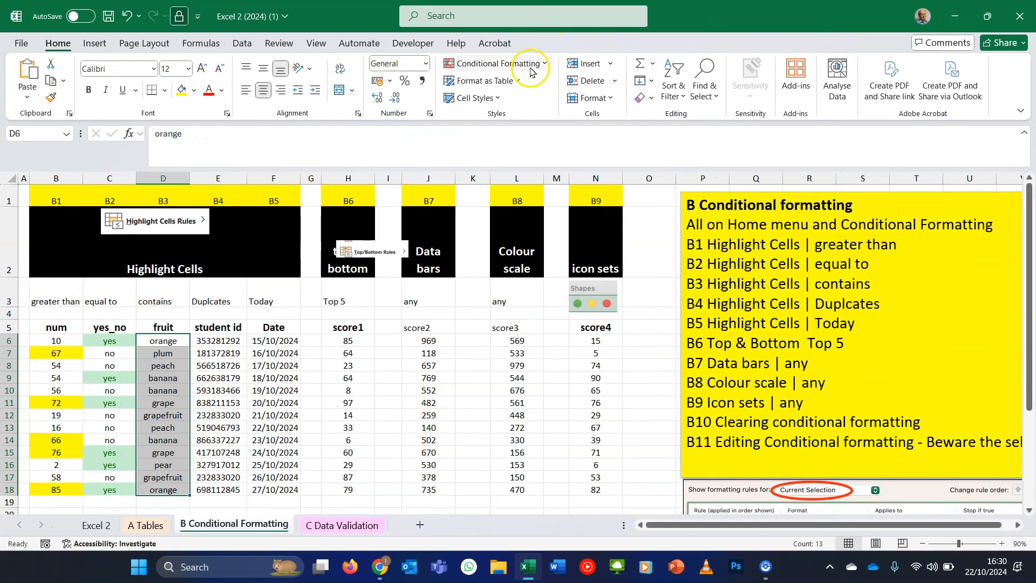
- Add a Text that Contains rule to fruit cells D6:D18 for orange with Red Text formatting
{"action": "left_click", "coordinate": [639, 73]}
{"action": "mouse_move", "coordinate": [534, 87]}
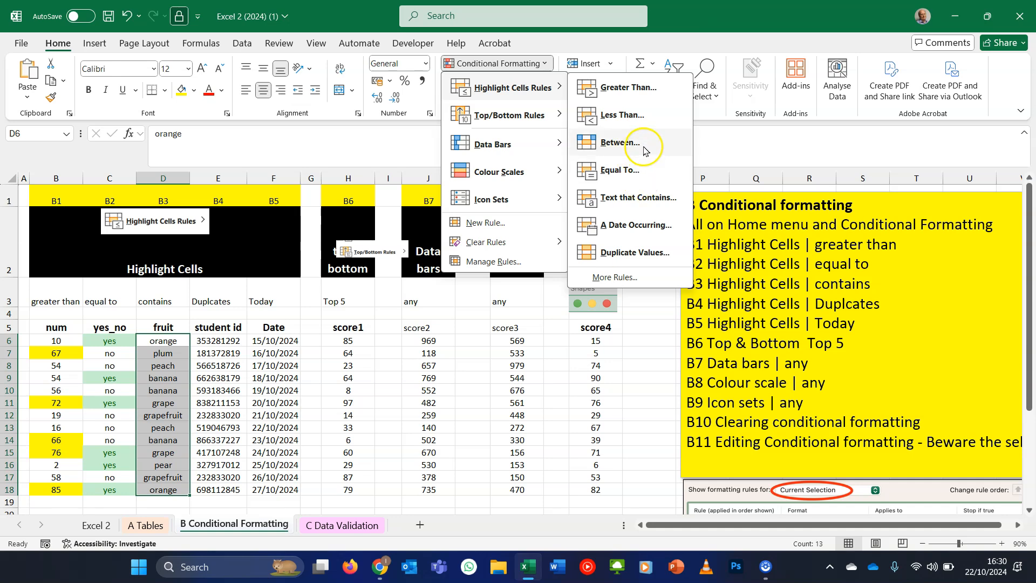
{"action": "left_click", "coordinate": [638, 198]}
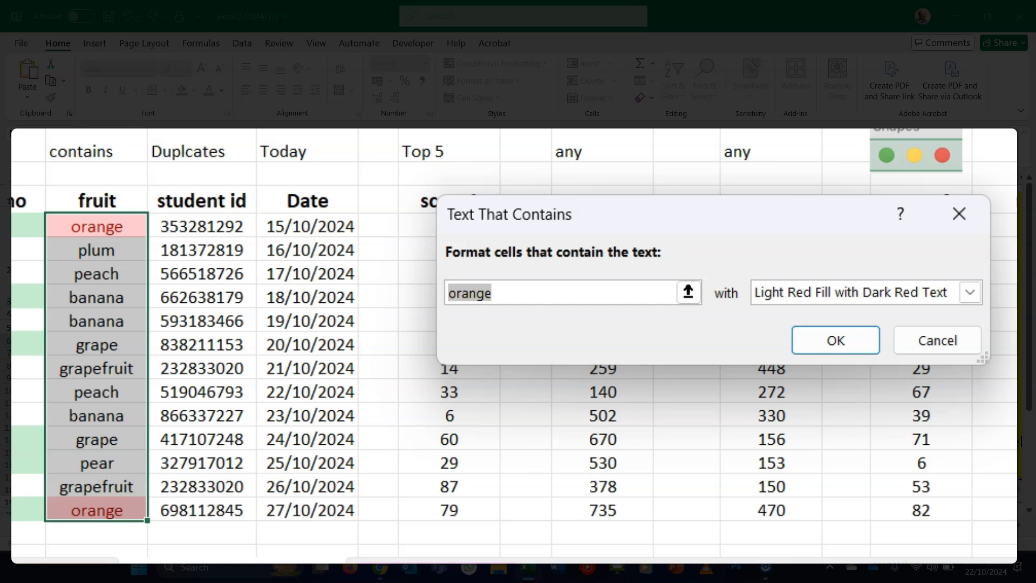
{"action": "type", "text": "an"}
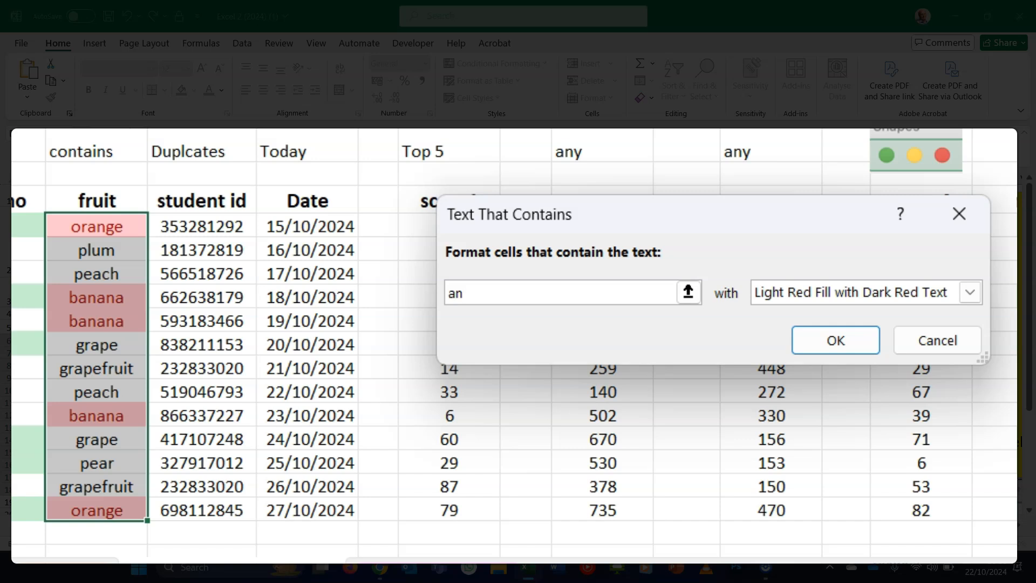
{"action": "key", "text": "BackSpace"}
{"action": "key", "text": "BackSpace"}
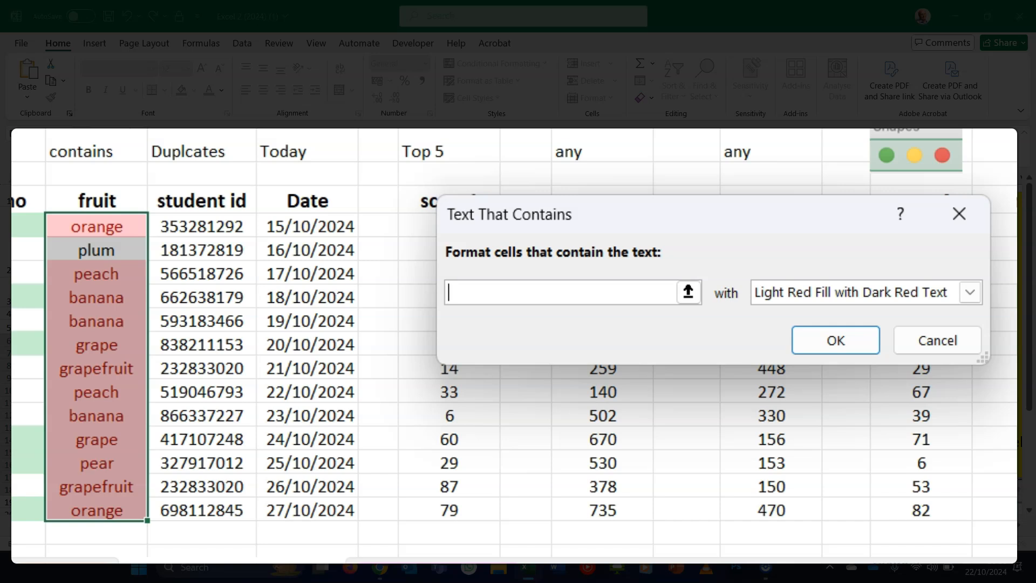
{"action": "type", "text": "orange"}
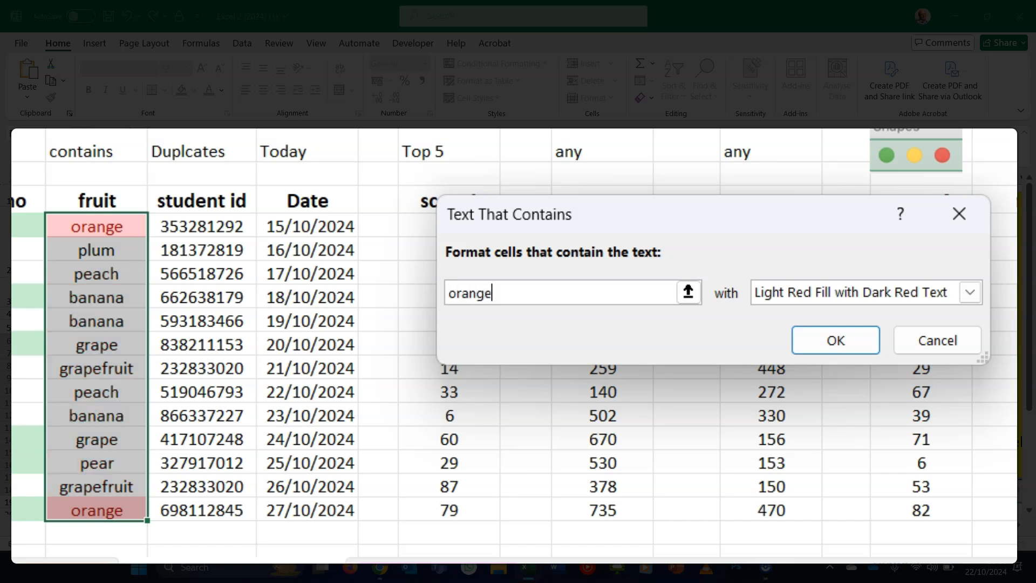
{"action": "left_click", "coordinate": [968, 292]}
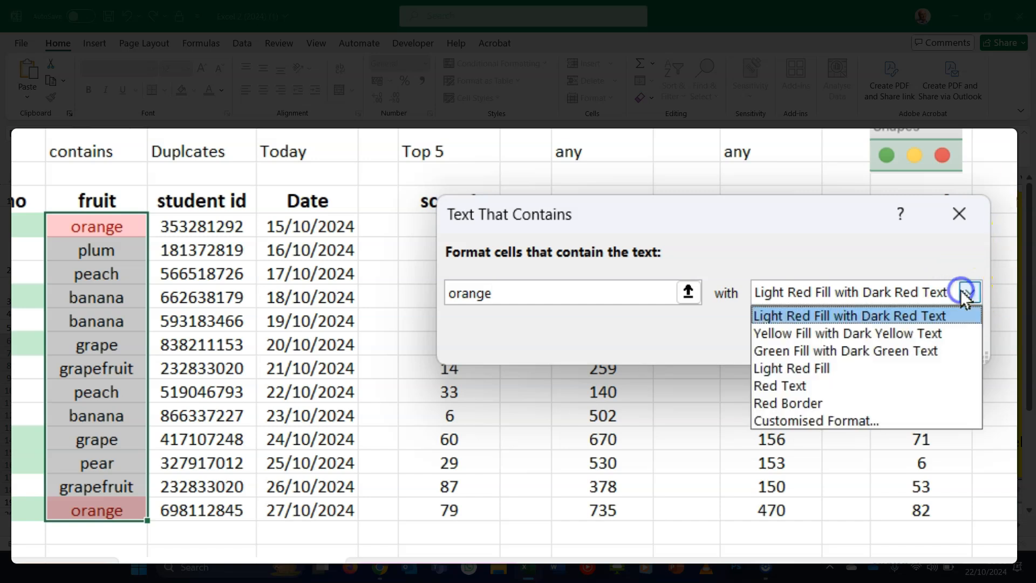
{"action": "left_click", "coordinate": [906, 385]}
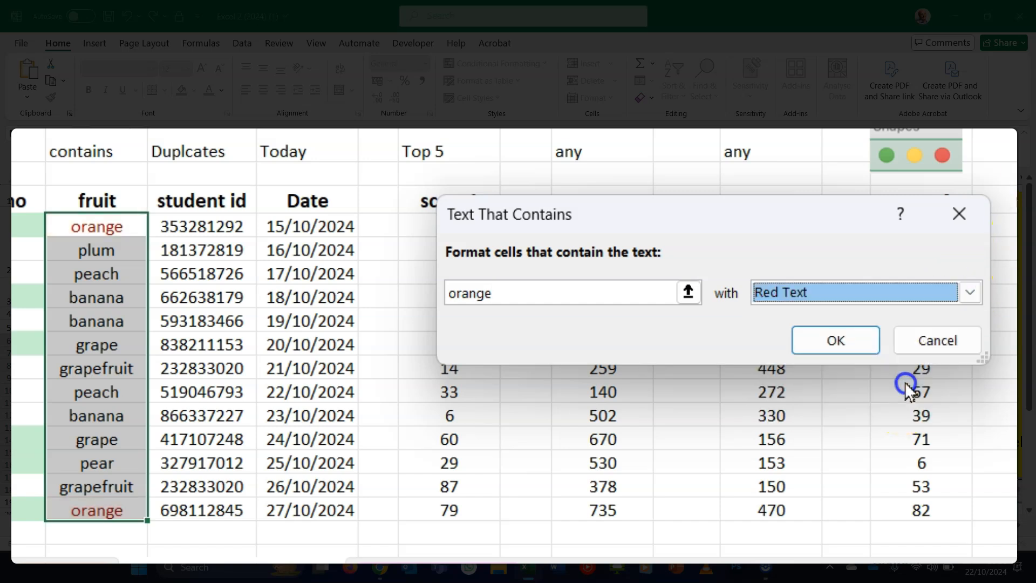
{"action": "left_click", "coordinate": [852, 341]}
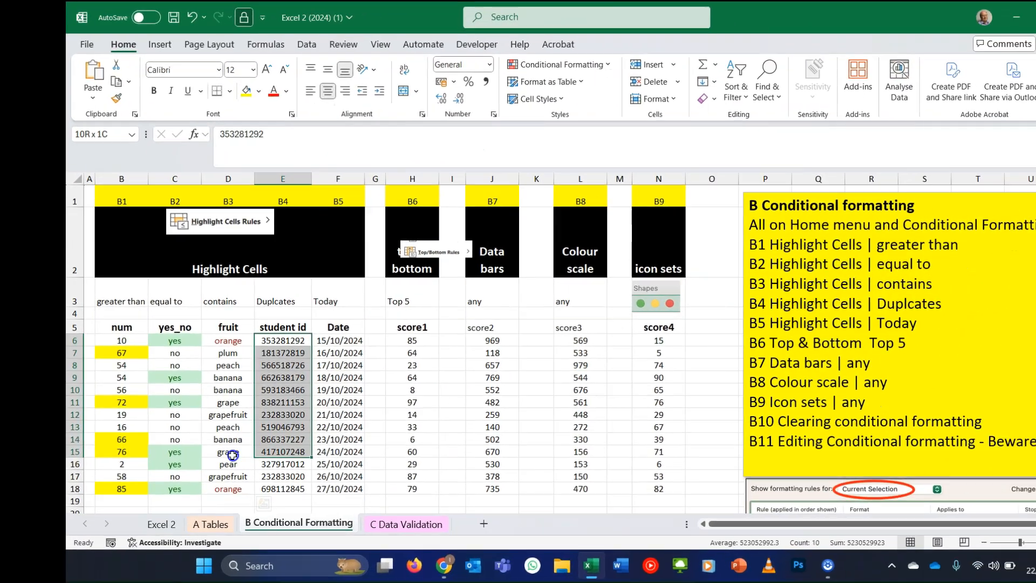
- Highlight duplicate values in student id cells E6:E18 with the default Duplicate Values rule
{"action": "left_click_drag", "start_coordinate": [298, 455], "coordinate": [300, 488]}
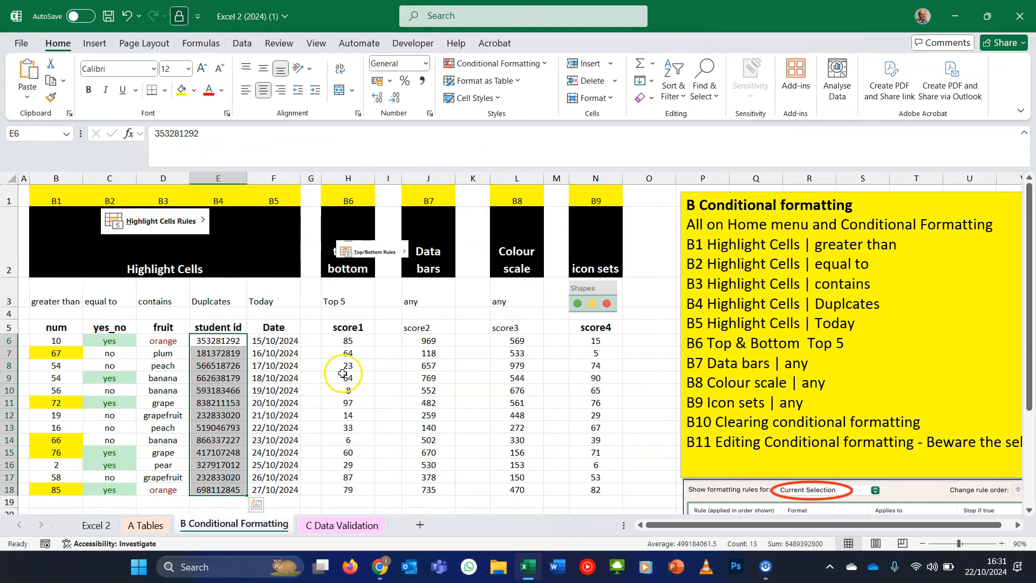
{"action": "left_click", "coordinate": [544, 65]}
{"action": "mouse_move", "coordinate": [542, 84]}
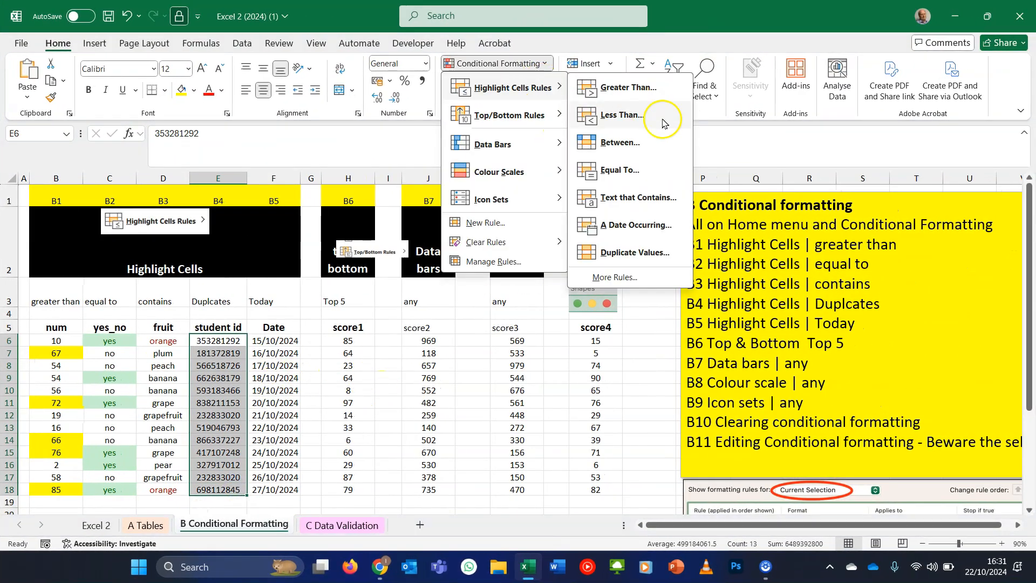
{"action": "left_click", "coordinate": [645, 252]}
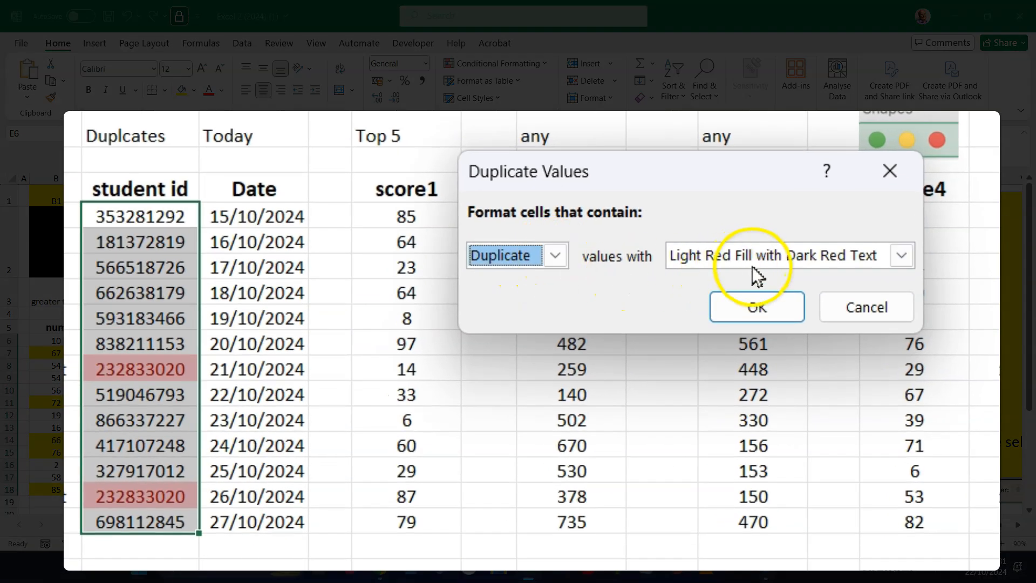
{"action": "left_click", "coordinate": [754, 306]}
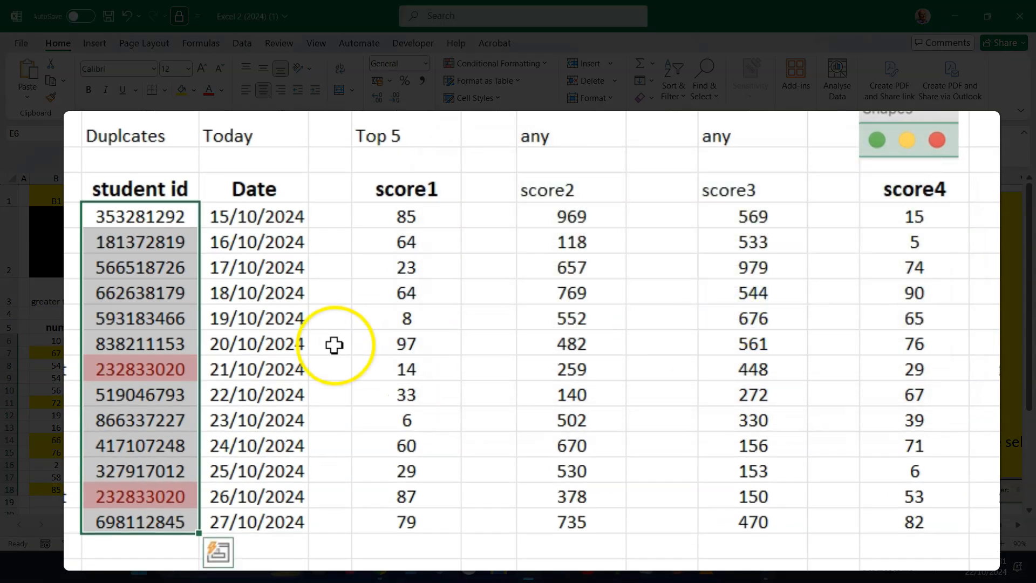
{"action": "left_click", "coordinate": [282, 362]}
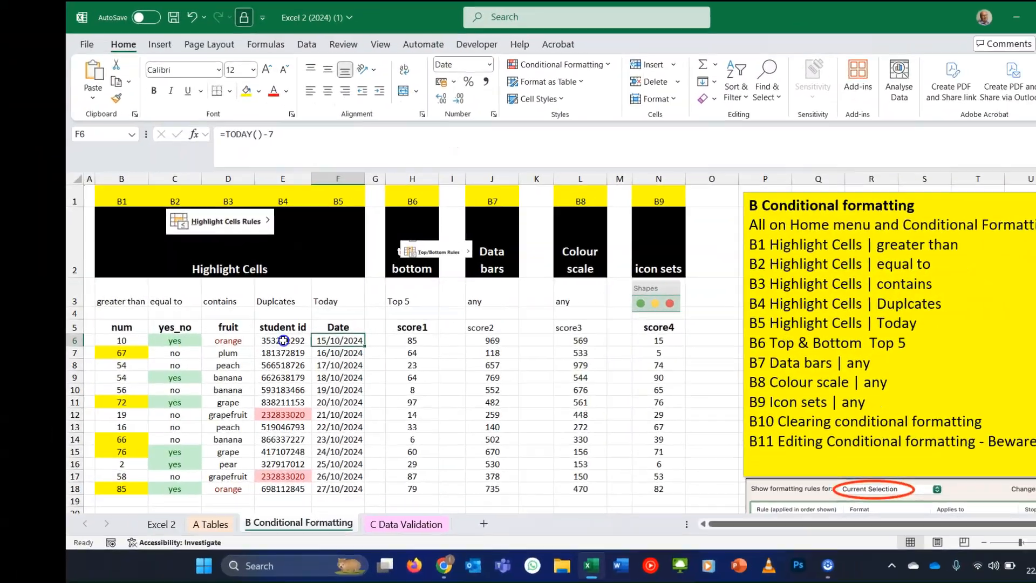
- Add A Date Occurring rule to date cells F6:F18 highlighting dates In the last 7 days with Light Red Fill
{"action": "left_click_drag", "start_coordinate": [338, 340], "coordinate": [358, 492]}
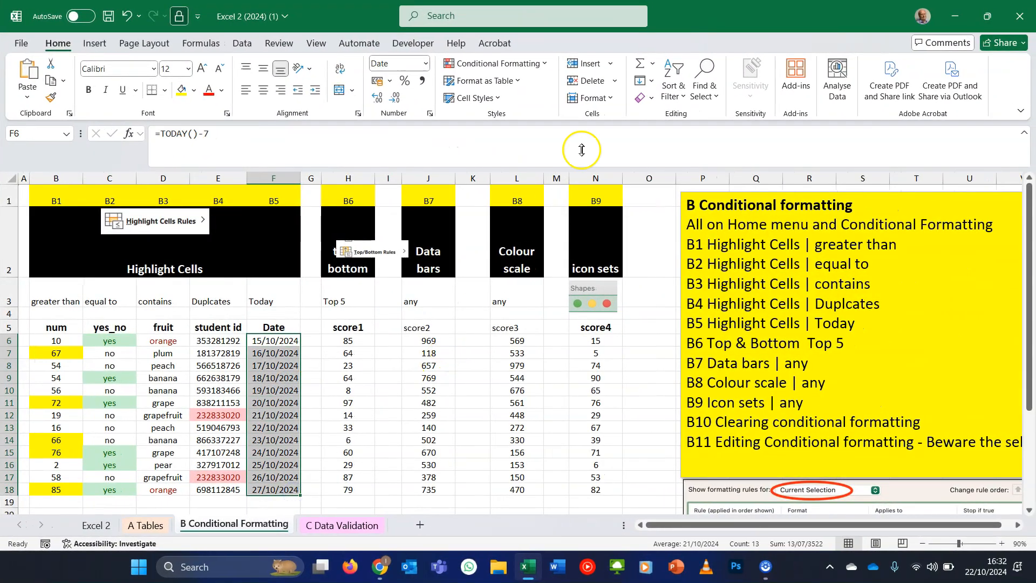
{"action": "left_click", "coordinate": [540, 64]}
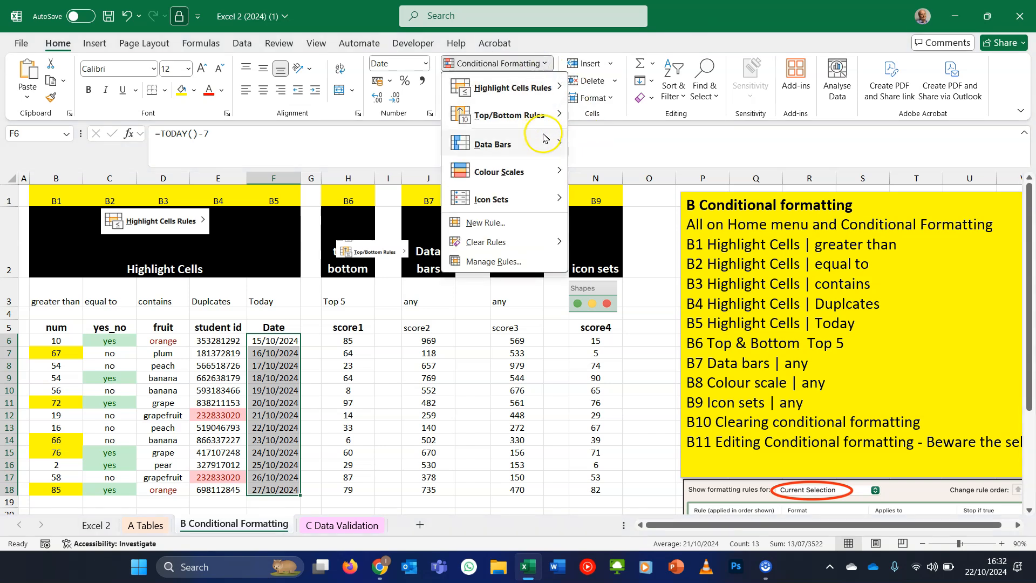
{"action": "mouse_move", "coordinate": [518, 87]}
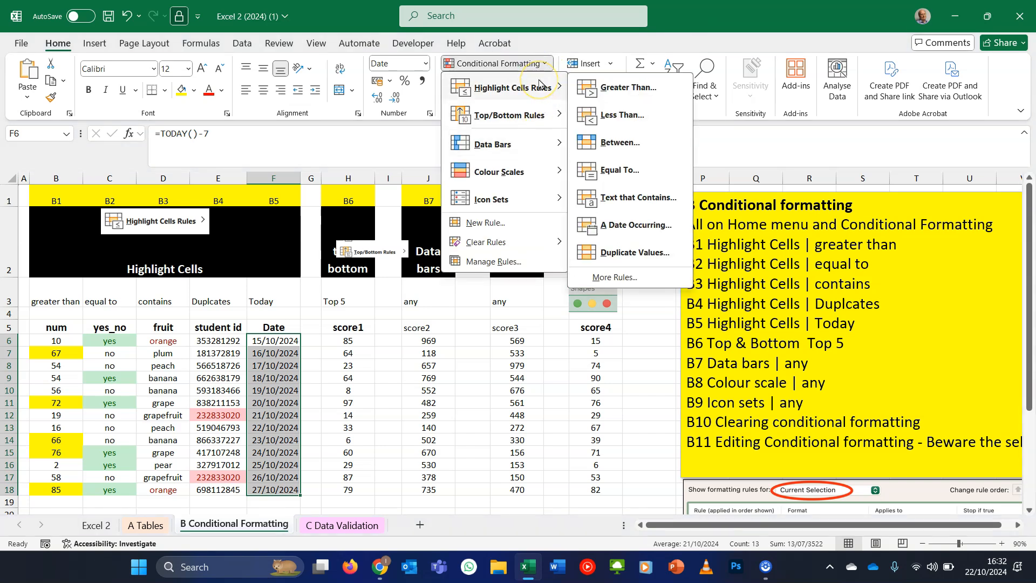
{"action": "left_click", "coordinate": [653, 225]}
{"action": "left_click", "coordinate": [444, 360]}
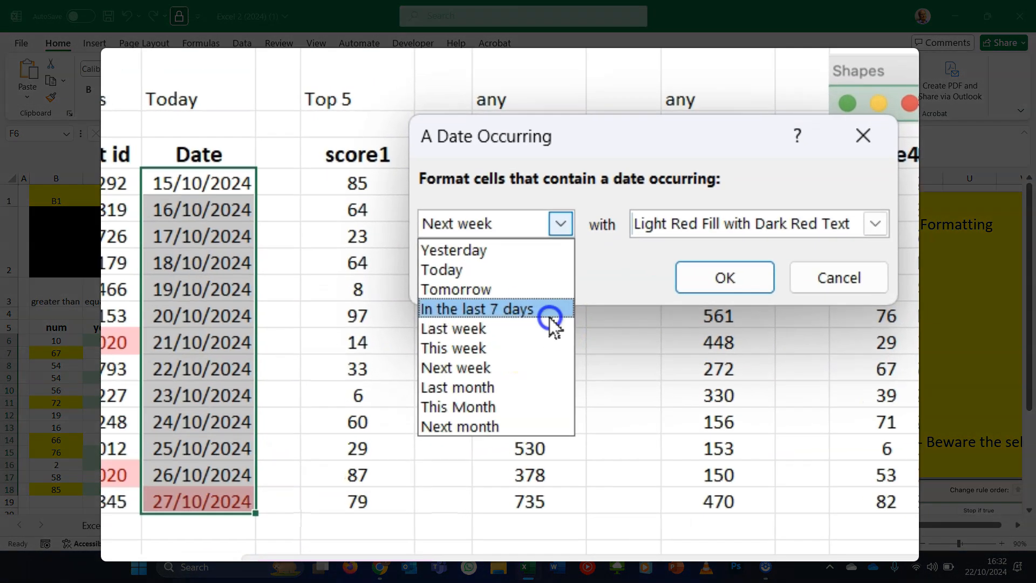
{"action": "left_click", "coordinate": [550, 318]}
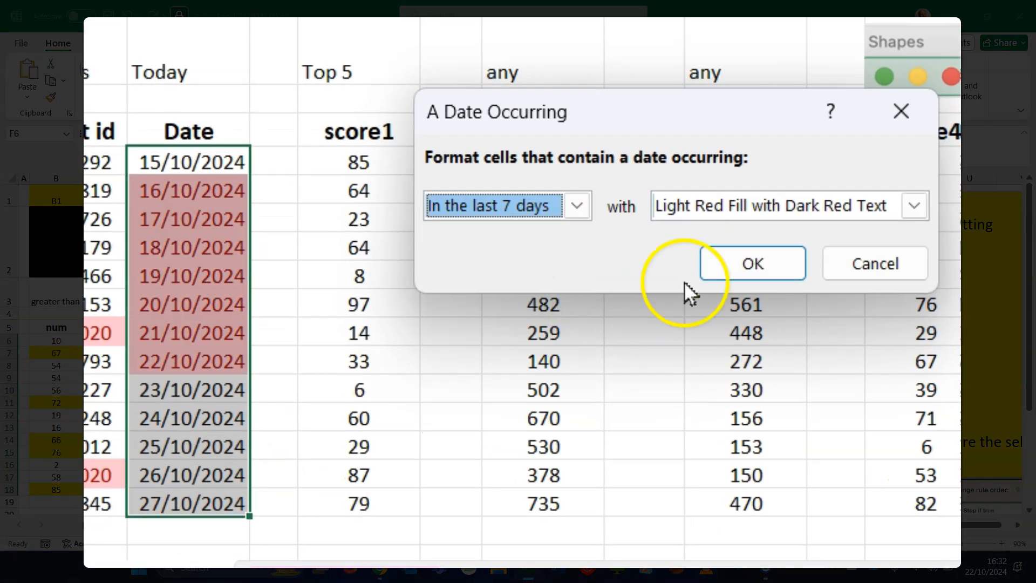
{"action": "left_click", "coordinate": [777, 210]}
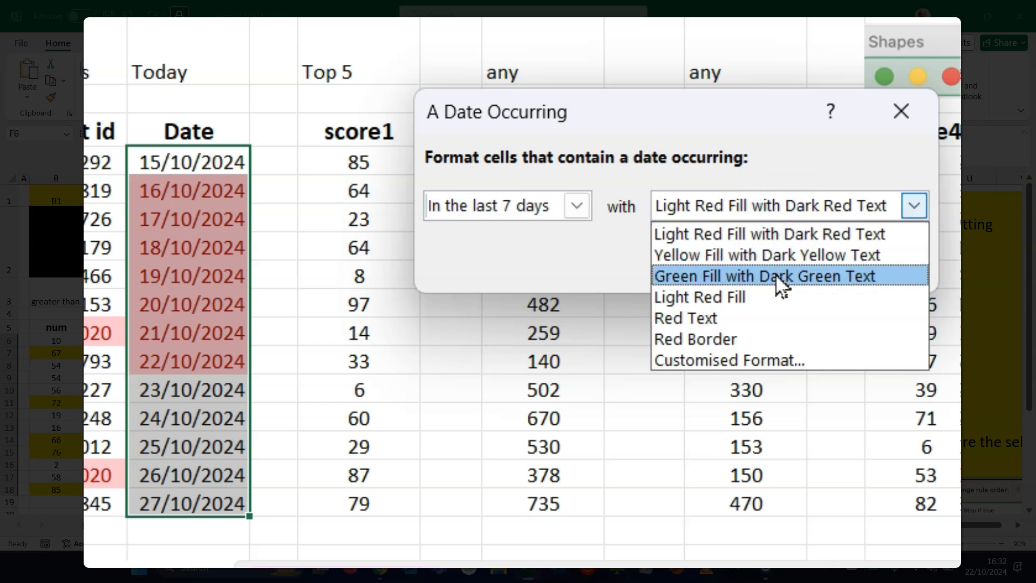
{"action": "left_click", "coordinate": [774, 297]}
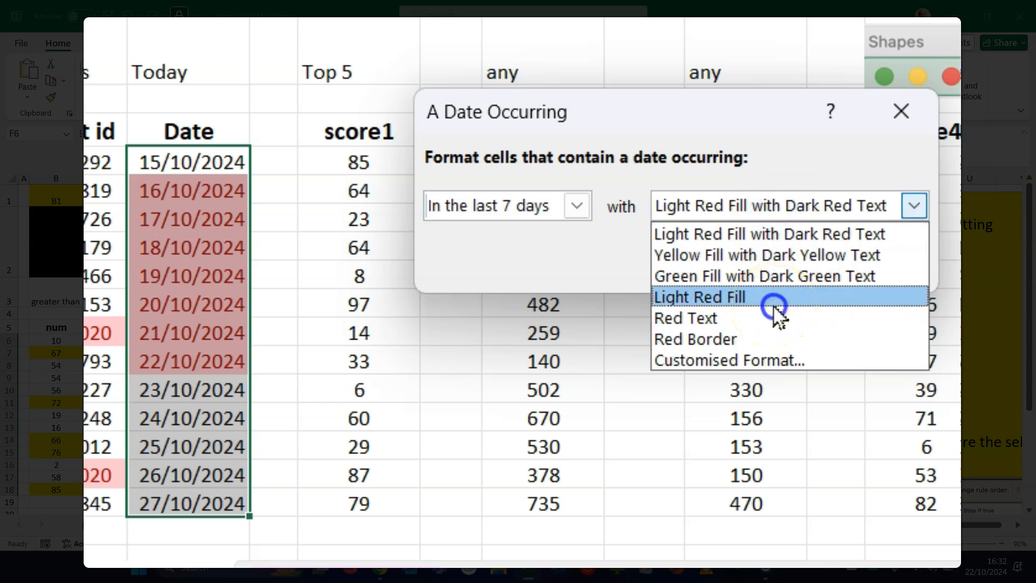
{"action": "left_click", "coordinate": [768, 274]}
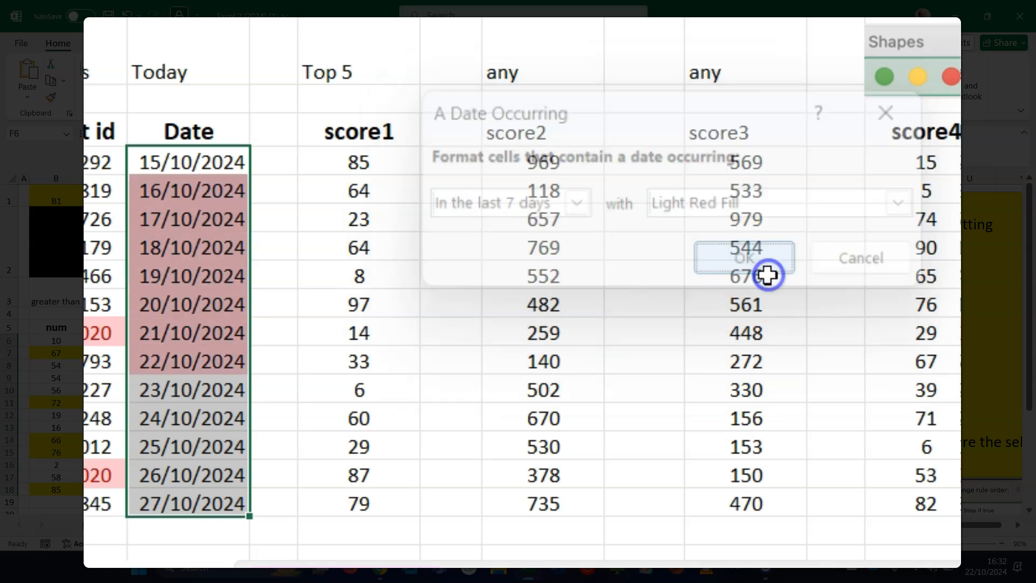
{"action": "left_click", "coordinate": [222, 326]}
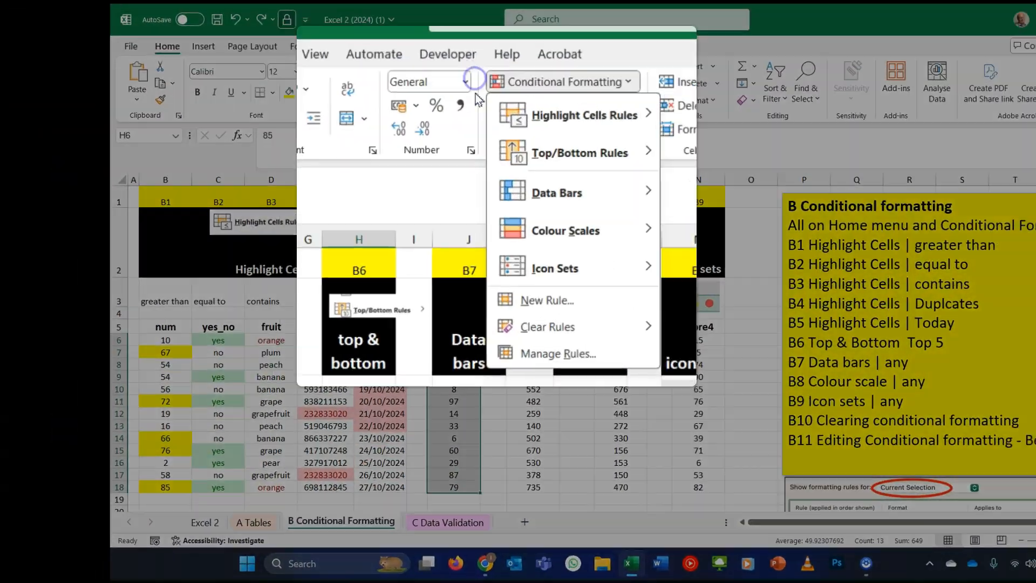
- Add a Top 10 Items rule to score1 cells H6:H18 for the top 4 with Yellow Fill with Dark Yellow Text
{"action": "mouse_move", "coordinate": [632, 154]}
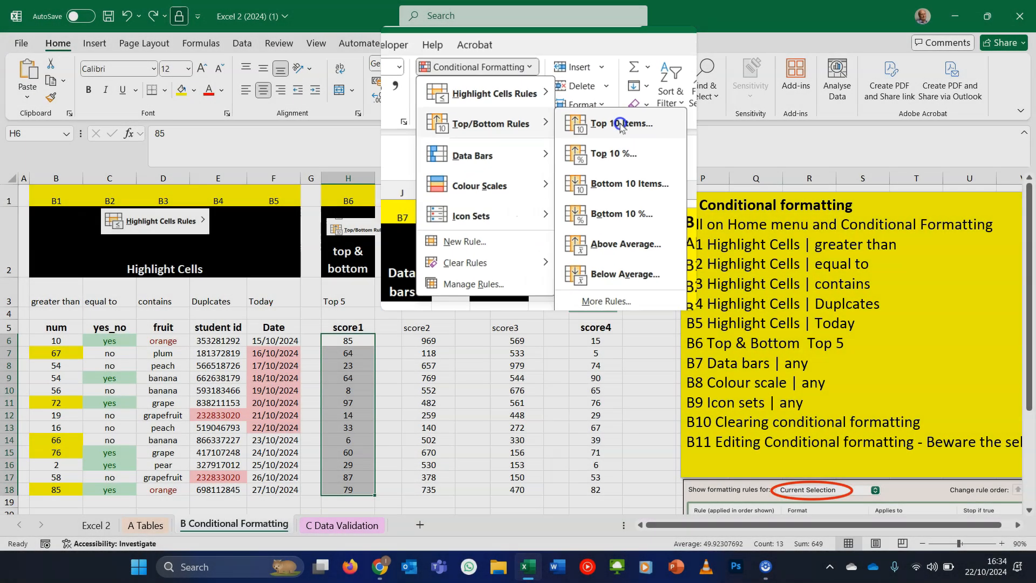
{"action": "left_click", "coordinate": [573, 190]}
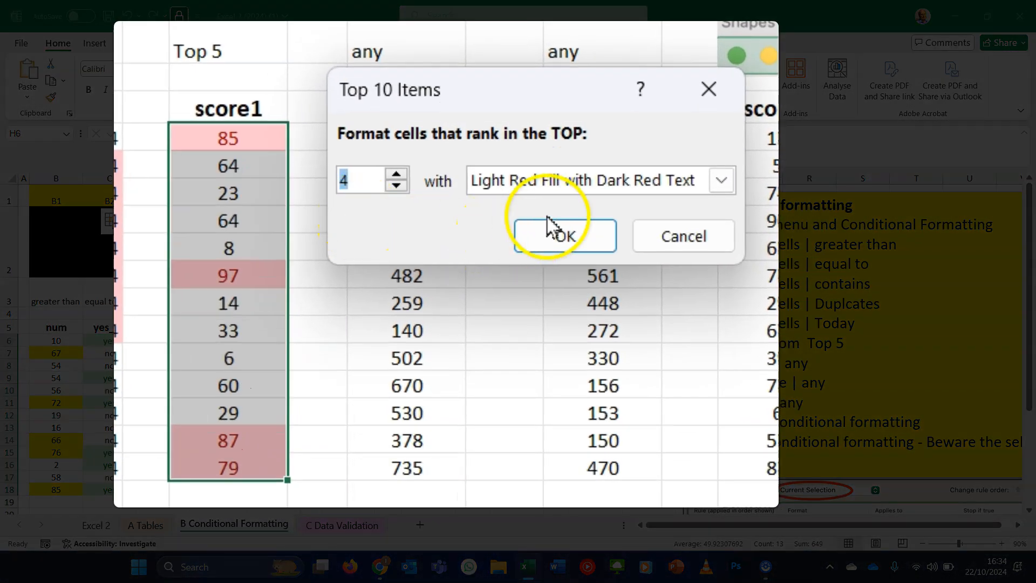
{"action": "left_click", "coordinate": [677, 180]}
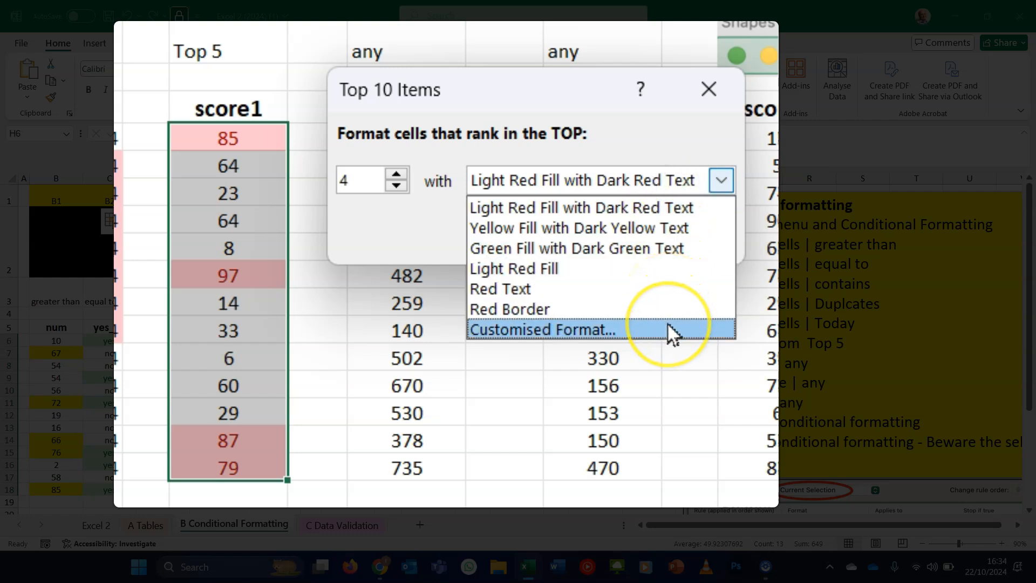
{"action": "left_click", "coordinate": [667, 227]}
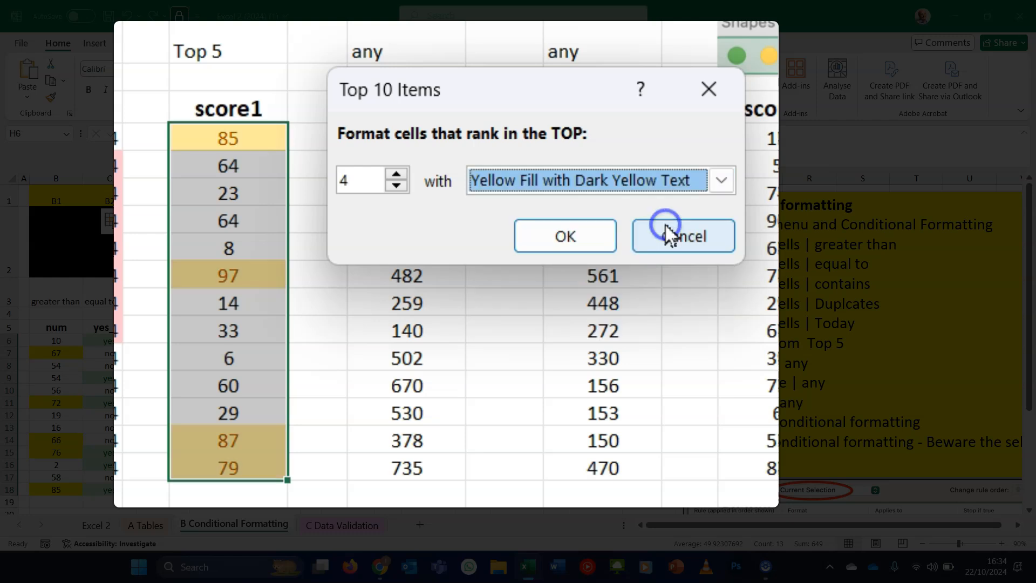
{"action": "left_click", "coordinate": [563, 248]}
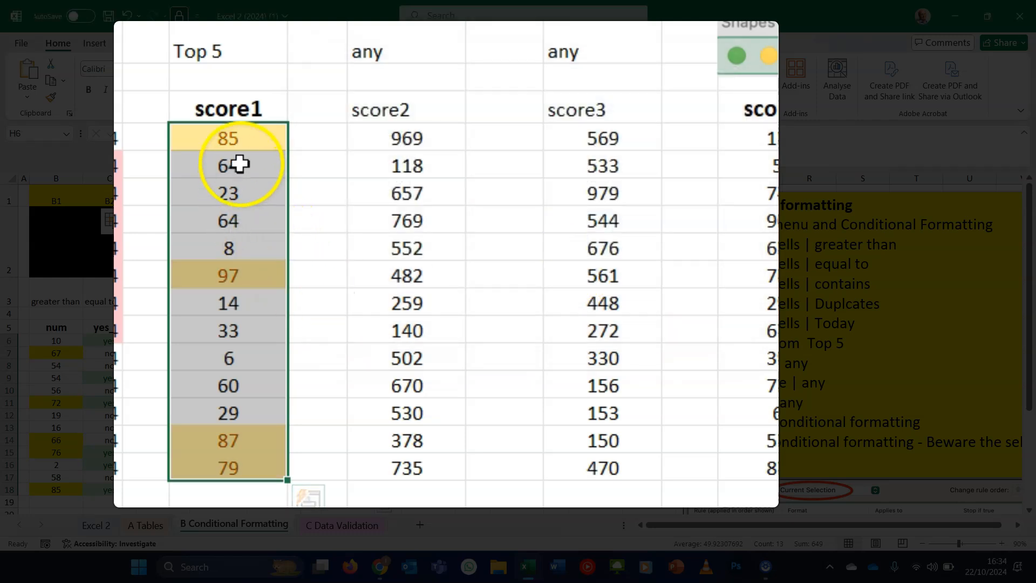
- Set cell H8 to 99 to test the top items rule
{"action": "left_click", "coordinate": [249, 192]}
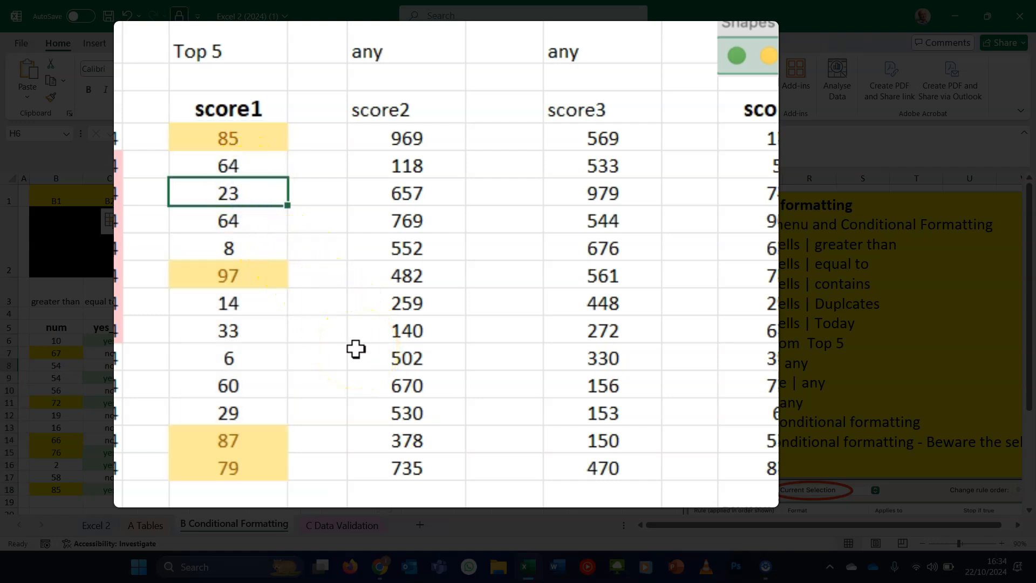
{"action": "type", "text": "99"}
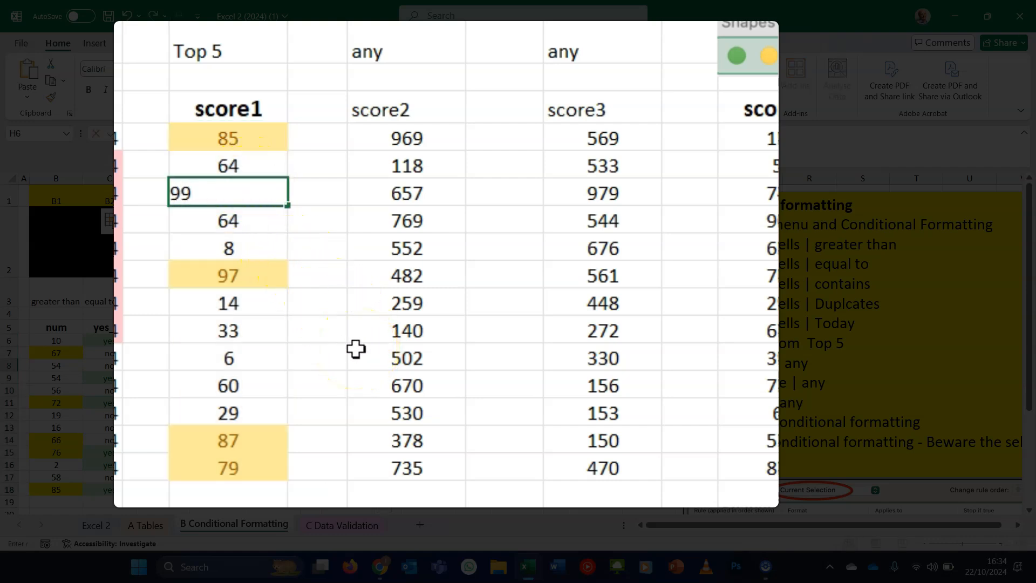
{"action": "key", "text": "Return"}
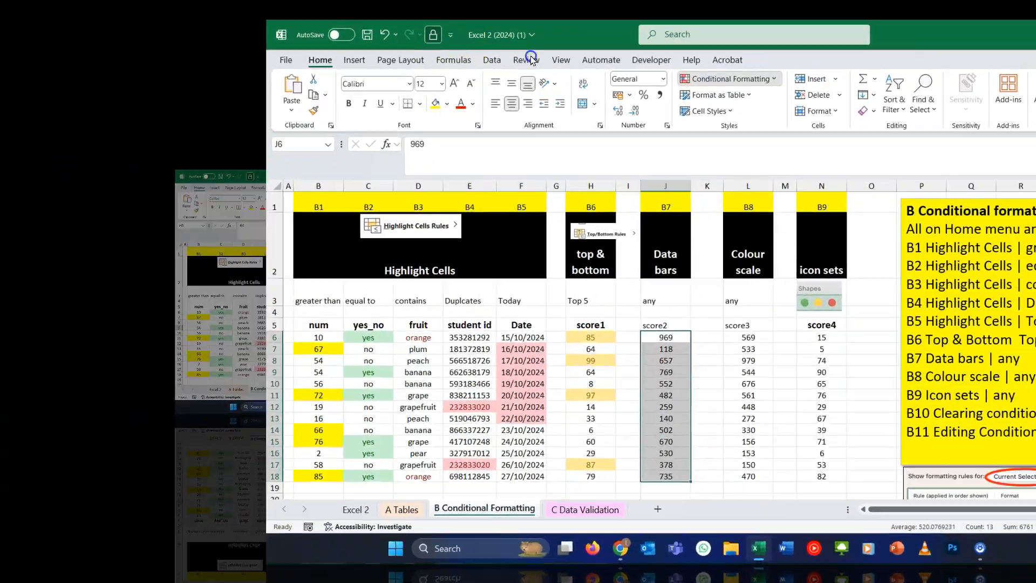
- Apply gradient fill blue data bars to score2 cells J6:J18
{"action": "left_click", "coordinate": [531, 57]}
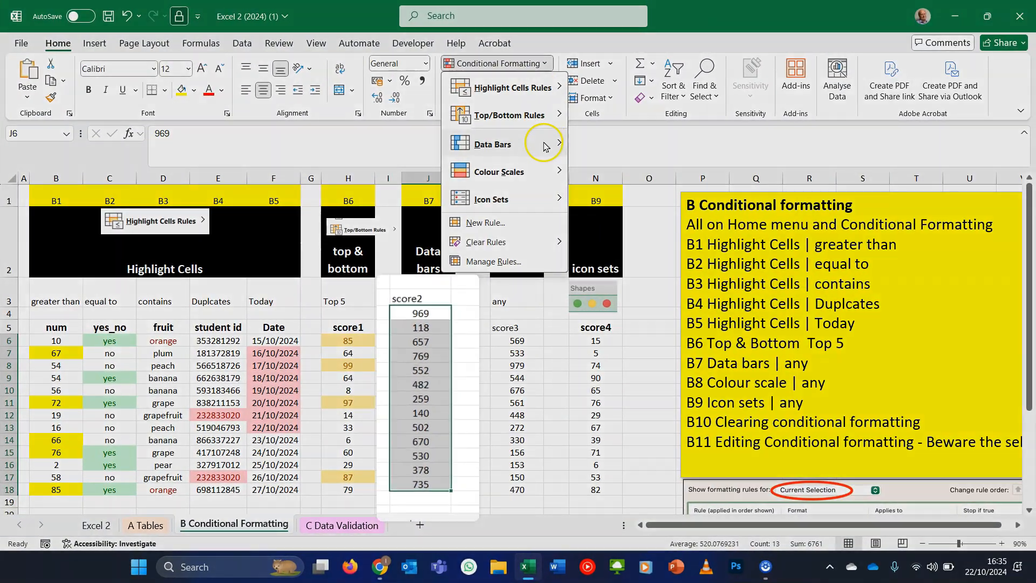
{"action": "mouse_move", "coordinate": [540, 144]}
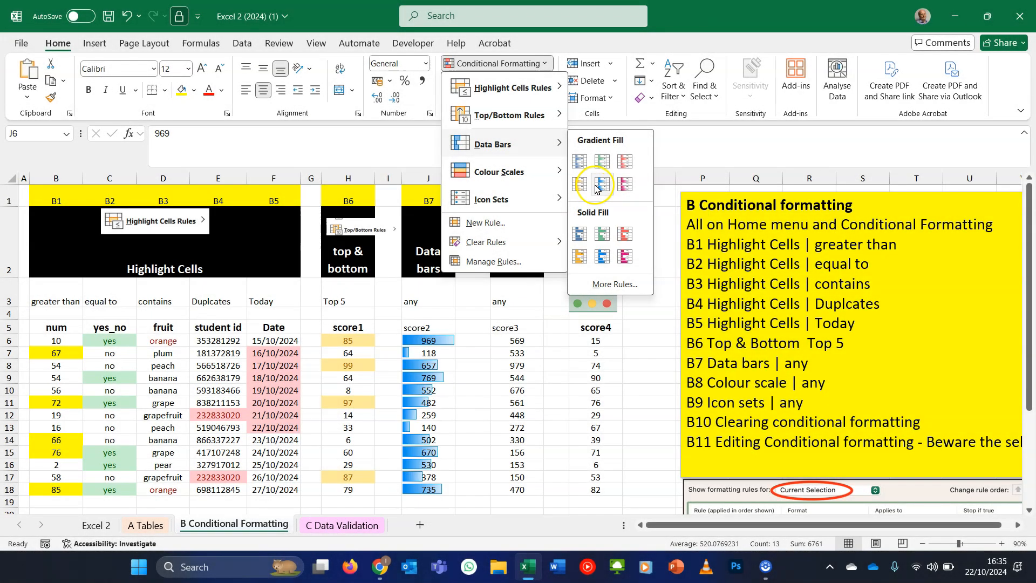
{"action": "left_click", "coordinate": [595, 184]}
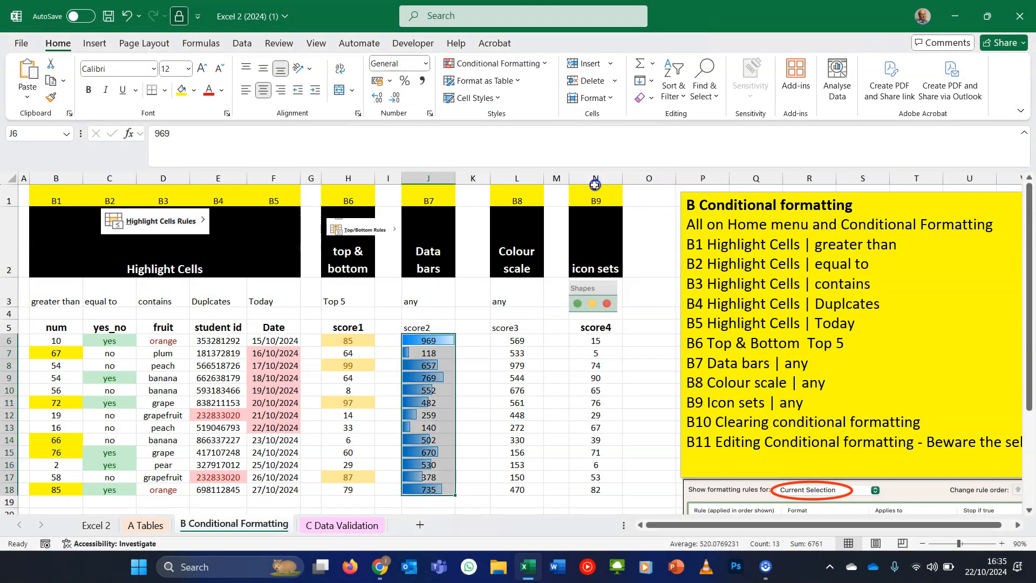
{"action": "left_click", "coordinate": [463, 413]}
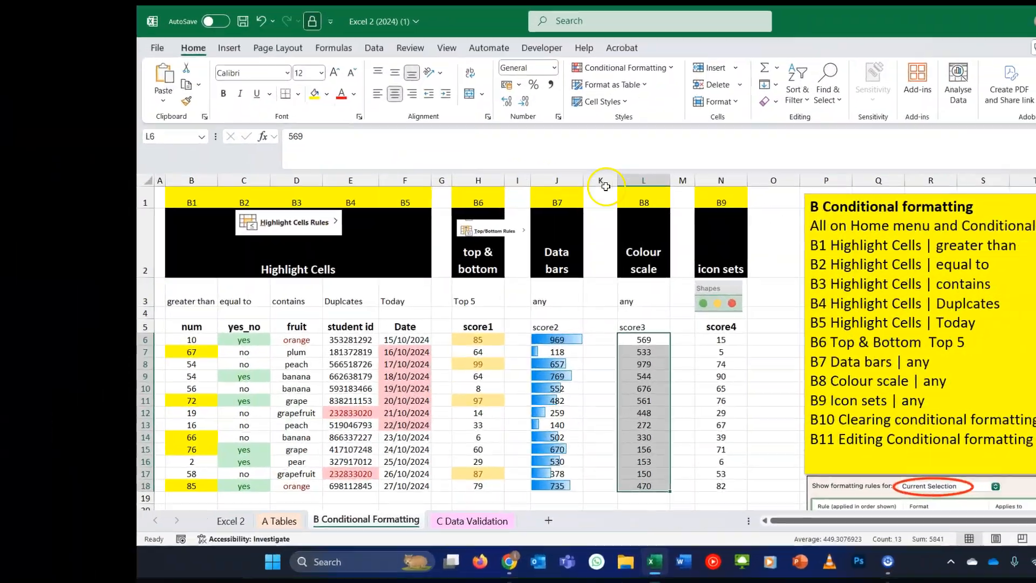
- Apply the Green - Yellow - Red colour scale to score3 cells L6:L18
{"action": "left_click", "coordinate": [671, 67]}
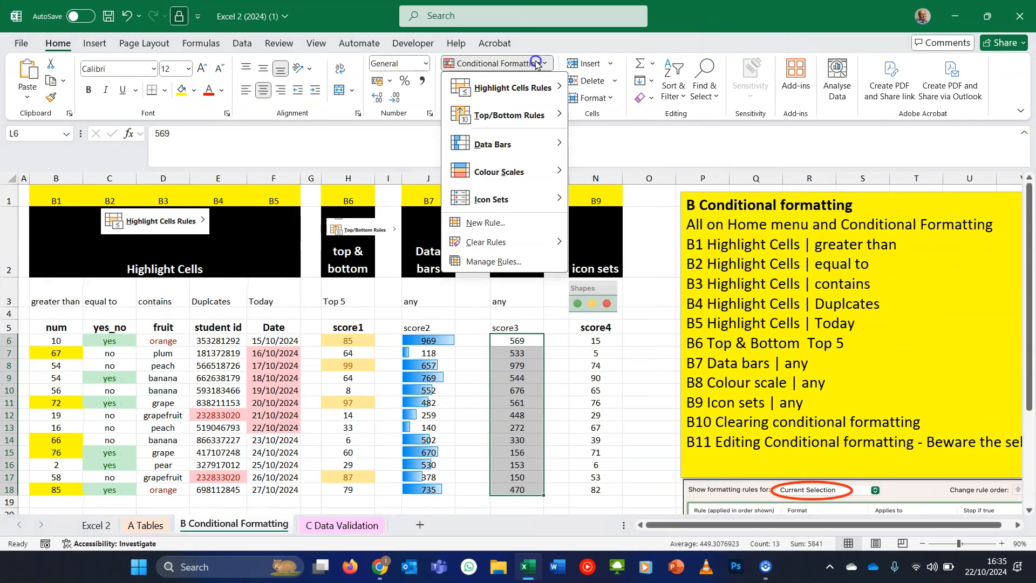
{"action": "mouse_move", "coordinate": [543, 171]}
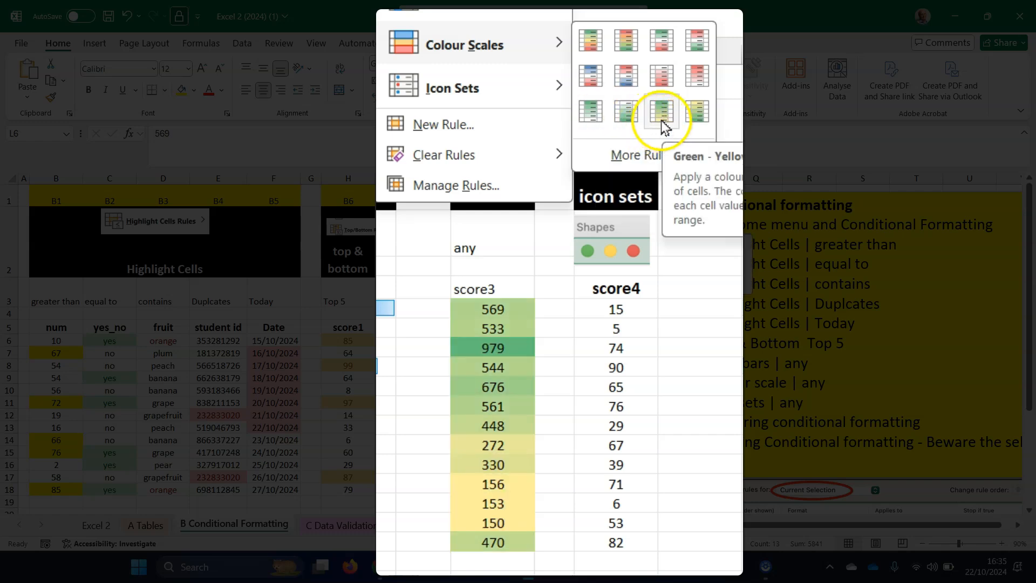
{"action": "left_click", "coordinate": [596, 40]}
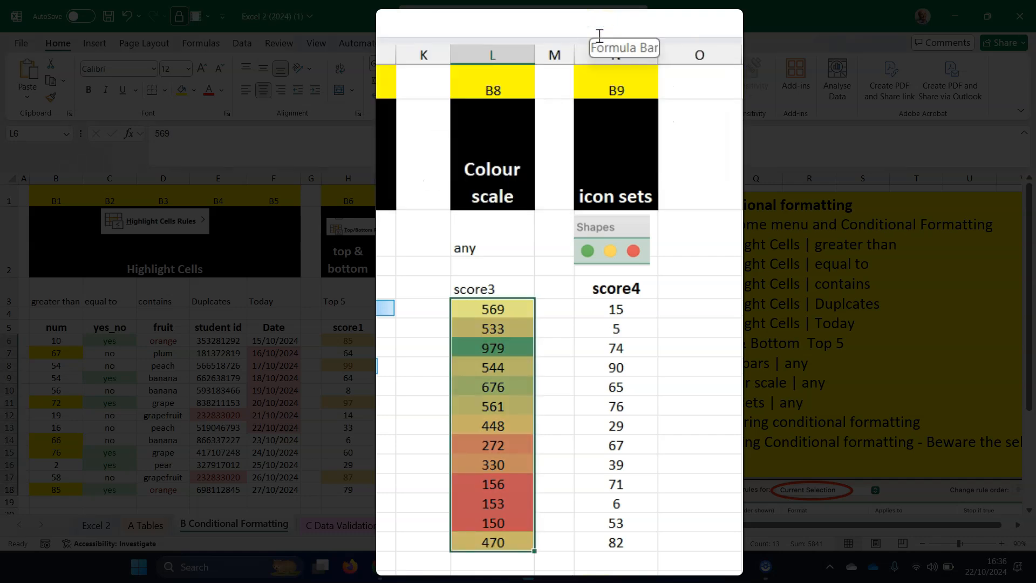
{"action": "left_click", "coordinate": [492, 367]}
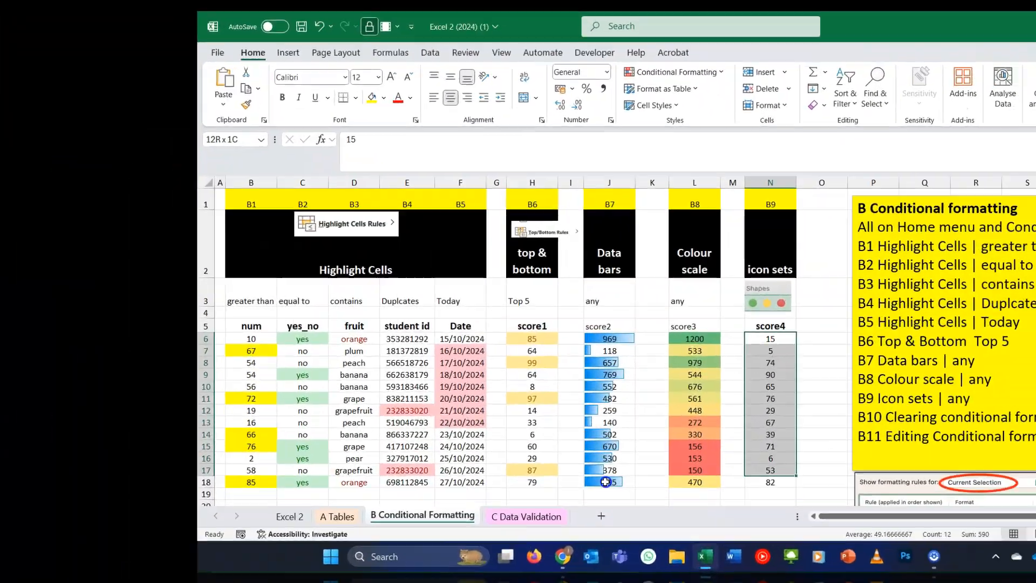
- Apply the three traffic-light circles icon set to score4 cells N6:N18
{"action": "left_click_drag", "start_coordinate": [606, 481], "coordinate": [606, 484]}
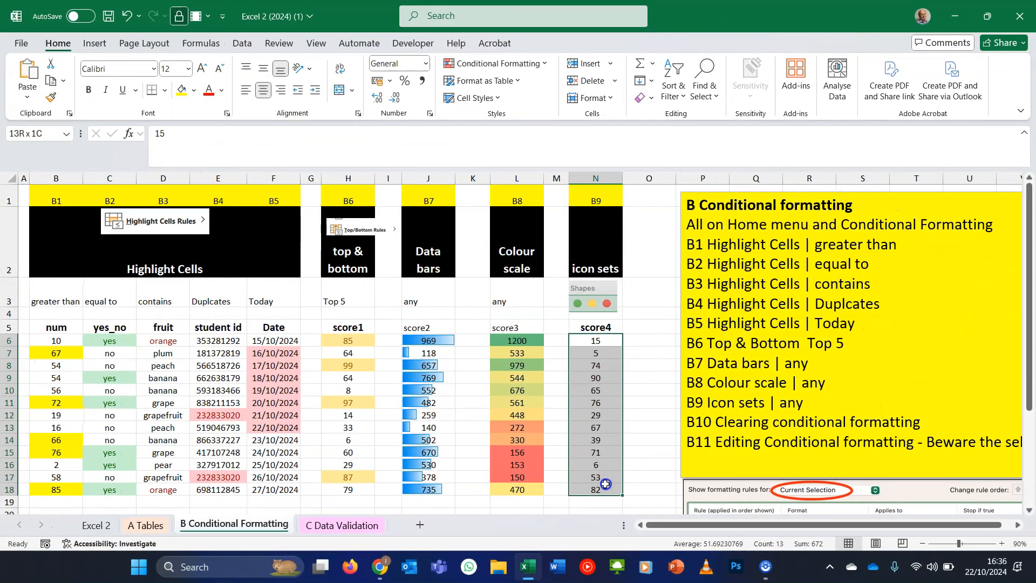
{"action": "left_click", "coordinate": [541, 69]}
{"action": "mouse_move", "coordinate": [532, 200]}
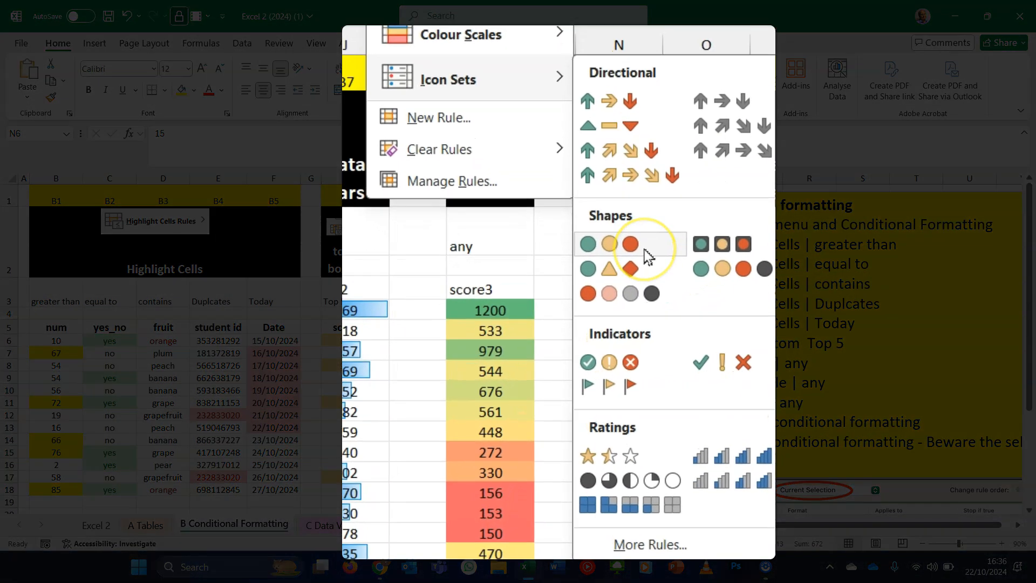
{"action": "left_click", "coordinate": [647, 253]}
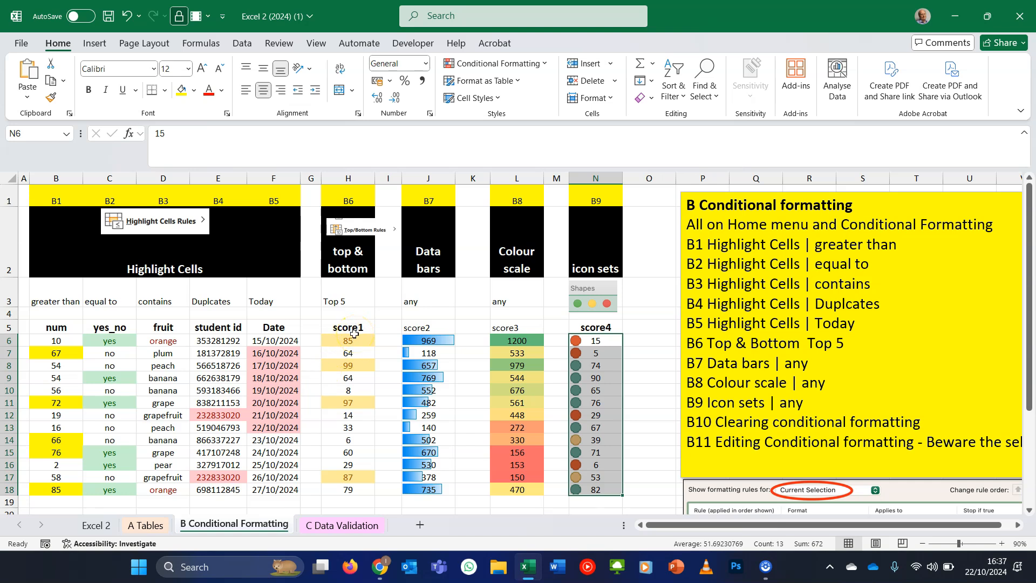
- Apply the same three traffic-light circles icon set to score1 cells H6:H18
{"action": "left_click", "coordinate": [354, 336]}
{"action": "left_click_drag", "start_coordinate": [355, 336], "coordinate": [363, 487]}
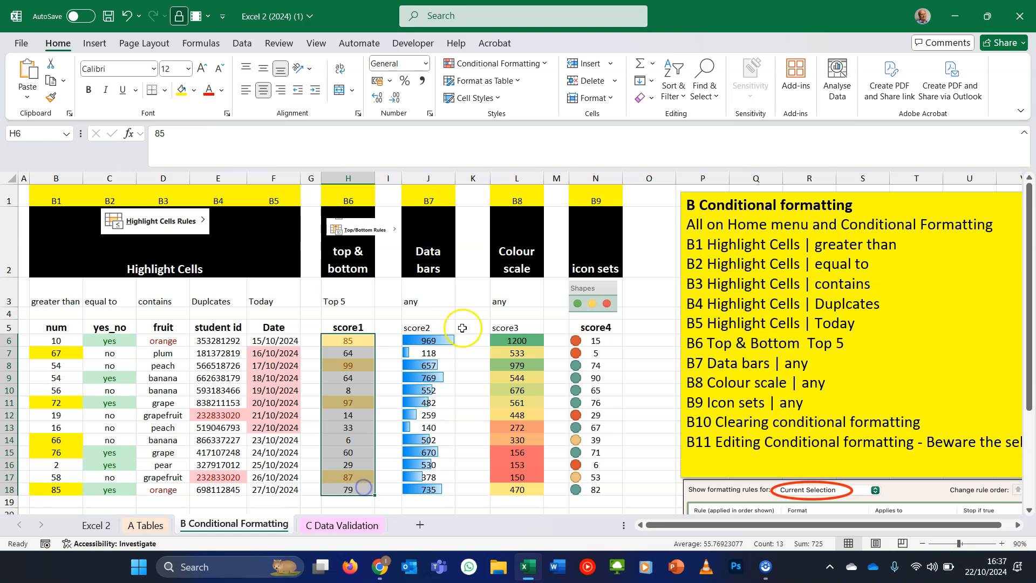
{"action": "left_click", "coordinate": [533, 63]}
{"action": "mouse_move", "coordinate": [539, 200]}
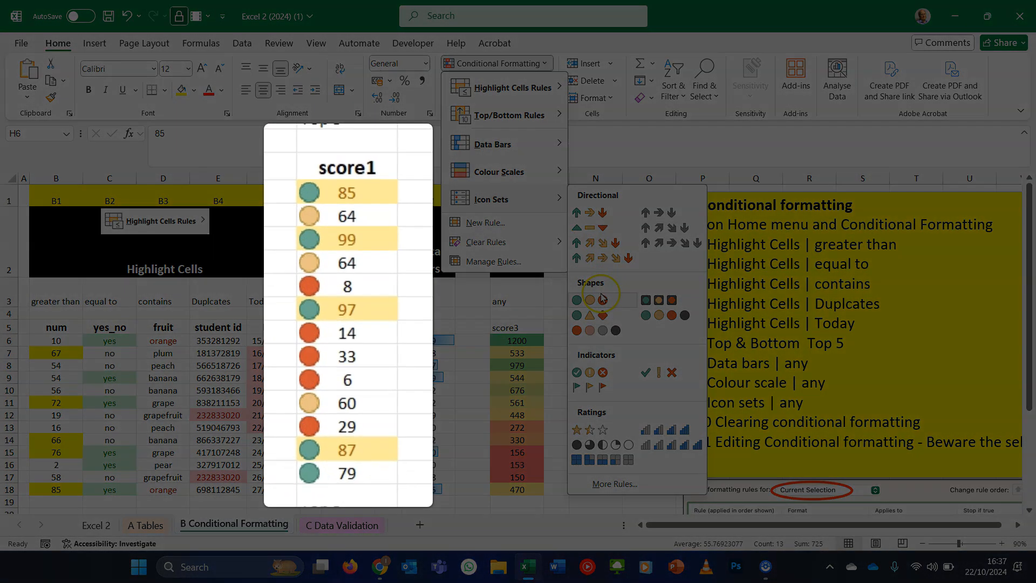
{"action": "left_click", "coordinate": [603, 299]}
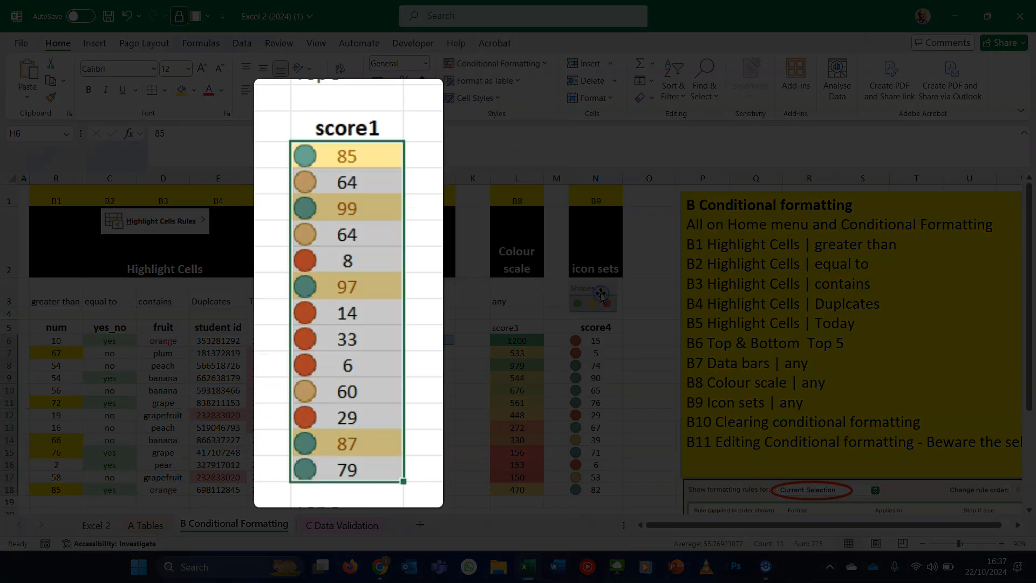
{"action": "left_click", "coordinate": [360, 186]}
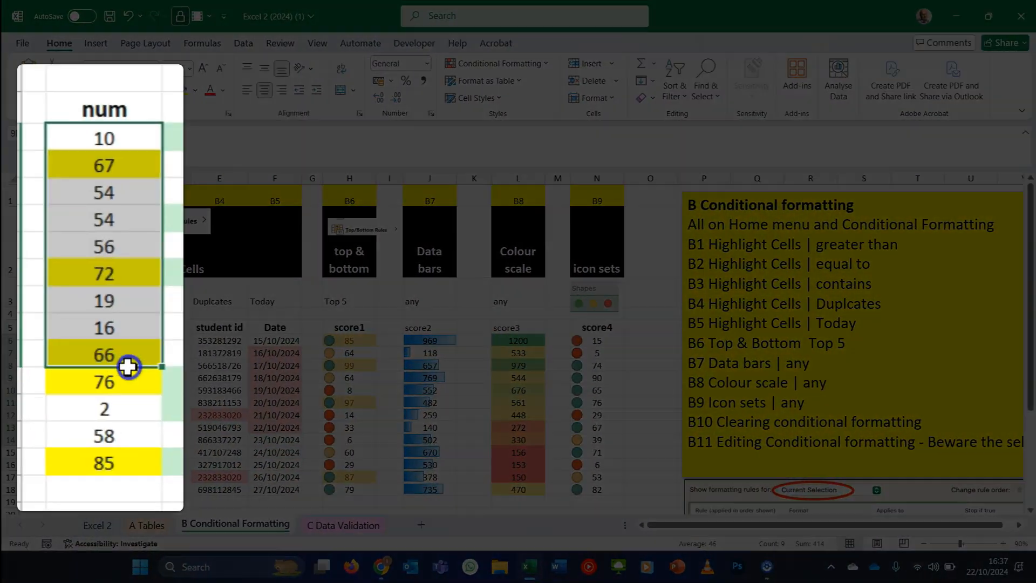
- Highlight num cells B6:B18 greater than 80 with light red fill and dark red text
{"action": "left_click_drag", "start_coordinate": [128, 366], "coordinate": [144, 453]}
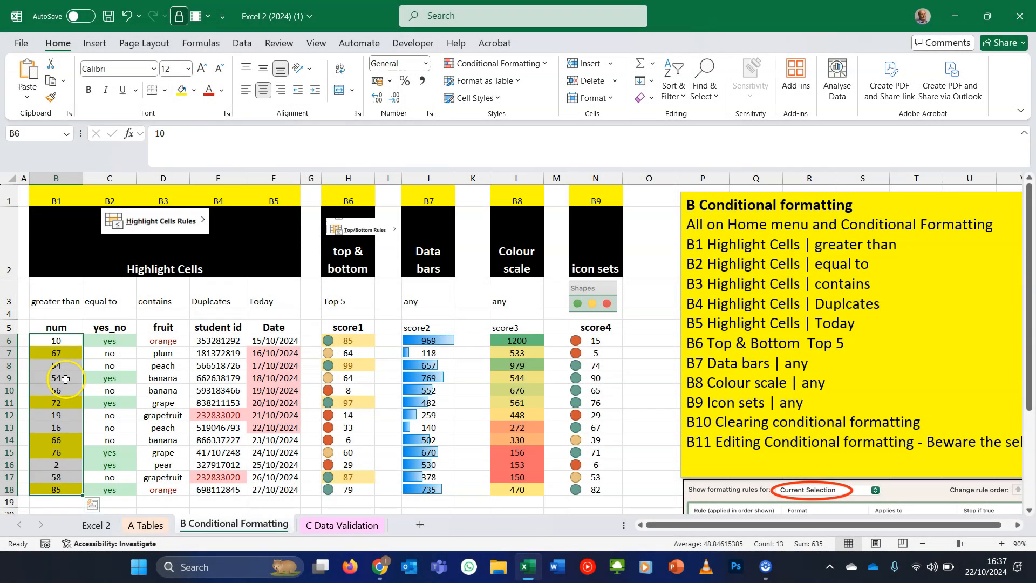
{"action": "left_click", "coordinate": [537, 65]}
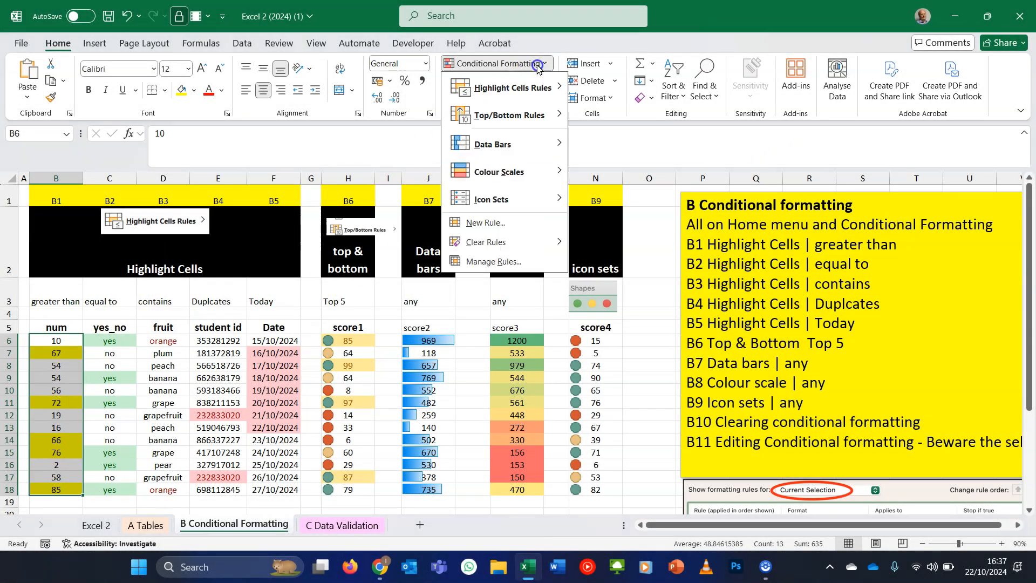
{"action": "left_click", "coordinate": [538, 81]}
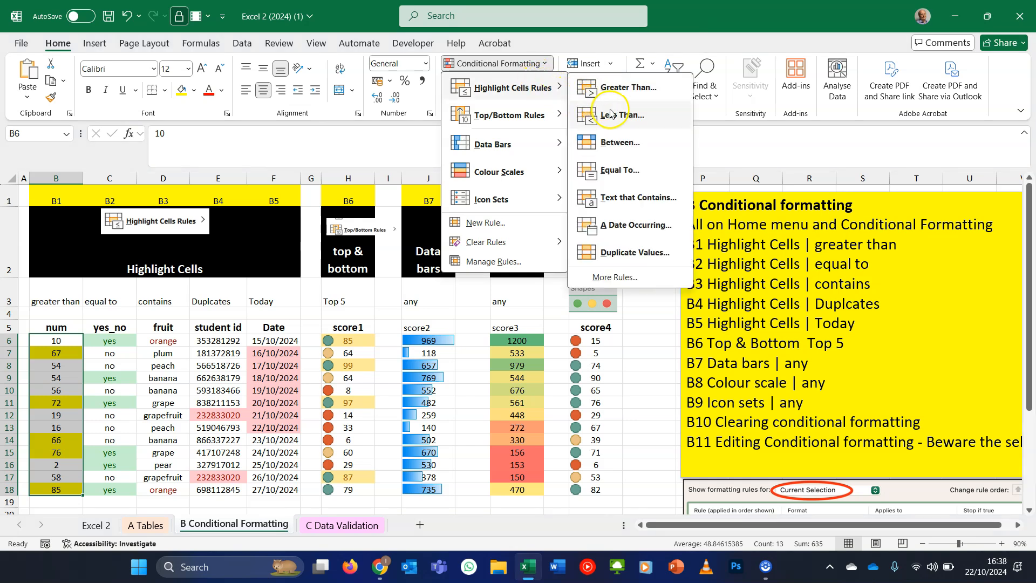
{"action": "type", "text": "80"}
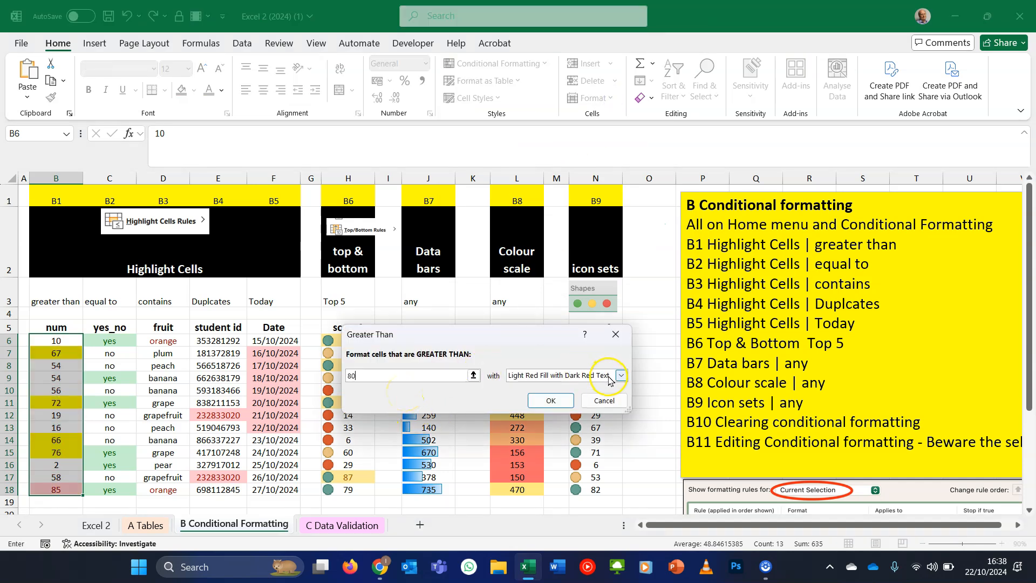
{"action": "left_click", "coordinate": [551, 401]}
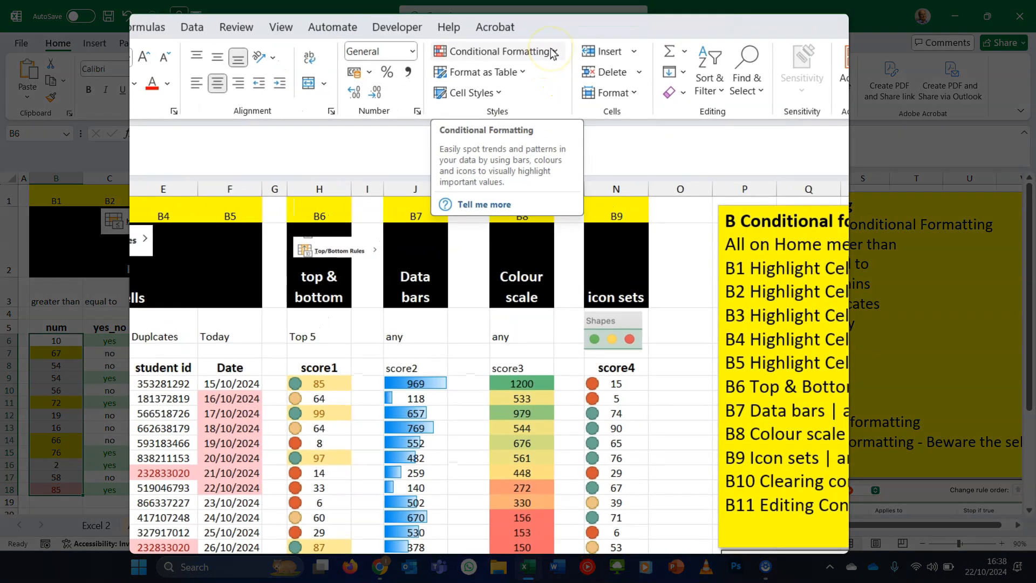
- In the rules manager, move the greater-than-80 rule below the greater-than-60 rule for B6:B18
{"action": "left_click", "coordinate": [545, 64]}
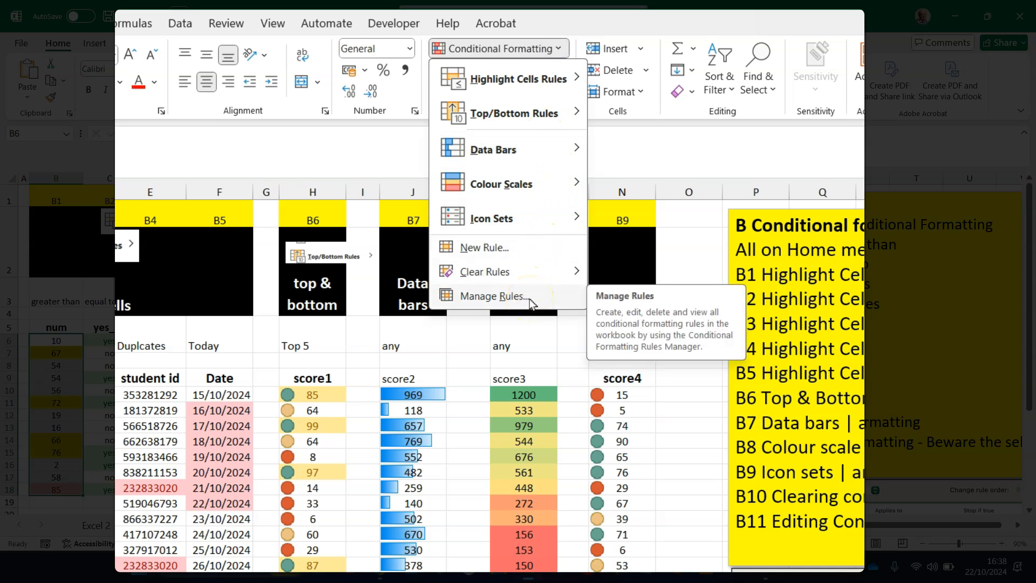
{"action": "left_click", "coordinate": [507, 296]}
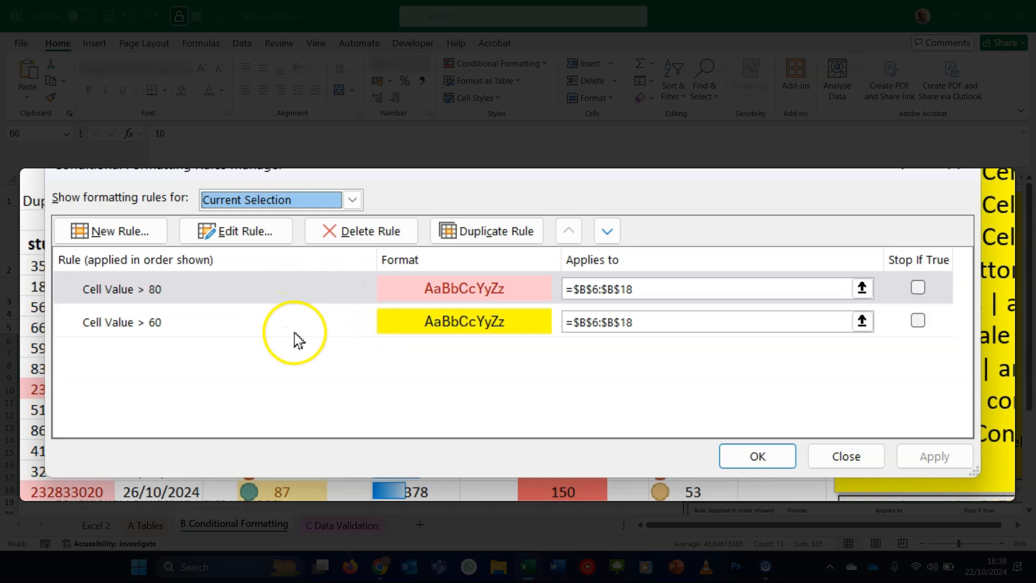
{"action": "left_click", "coordinate": [607, 231]}
{"action": "left_click", "coordinate": [758, 456]}
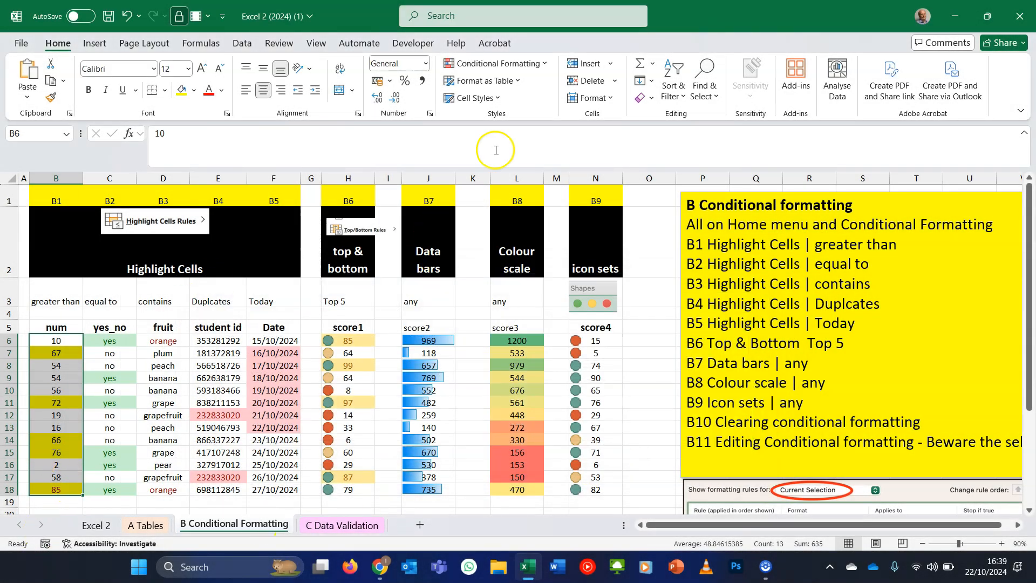
- Review all conditional formatting rules on this worksheet in the rules manager
{"action": "left_click", "coordinate": [541, 64]}
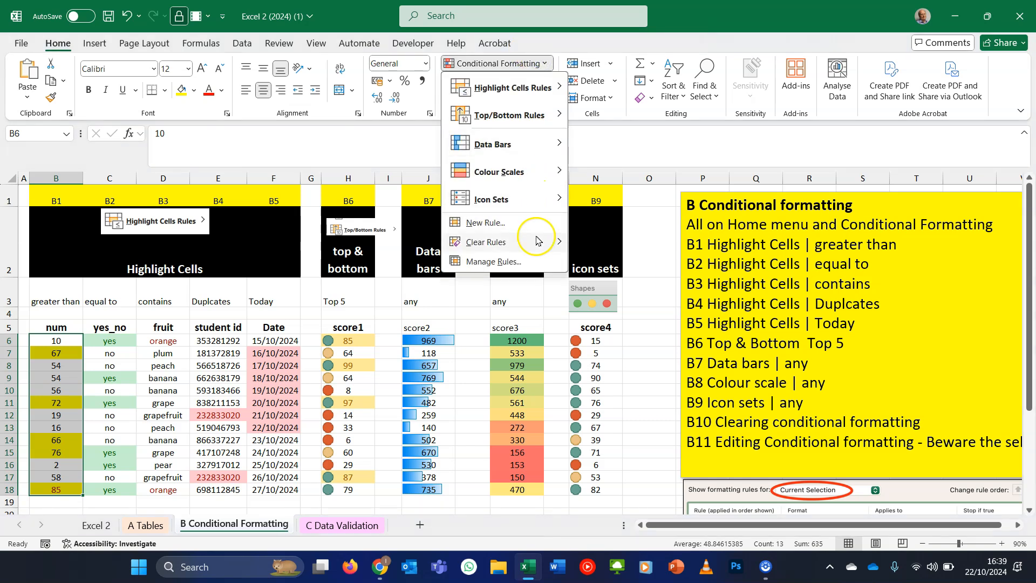
{"action": "left_click", "coordinate": [537, 264]}
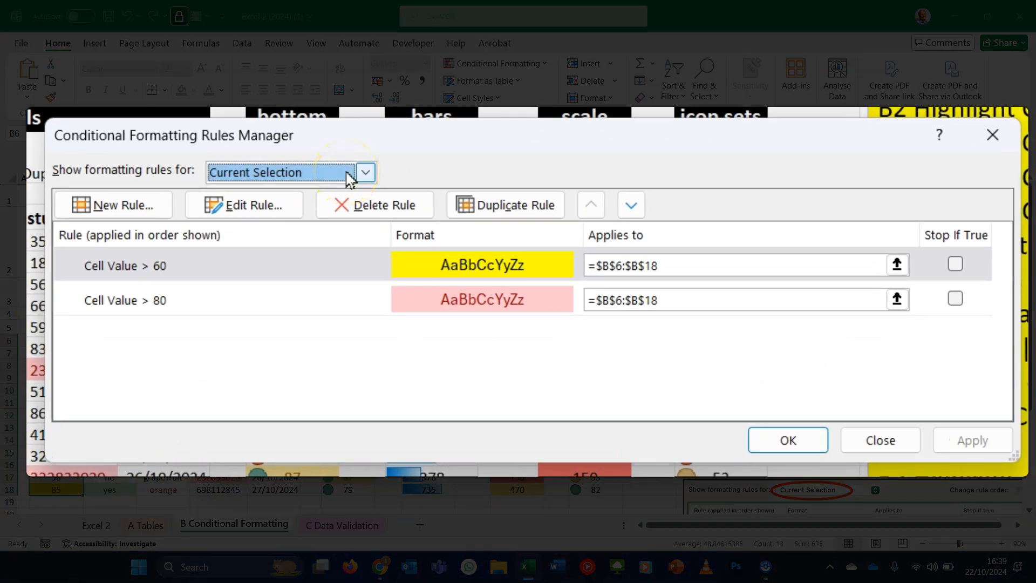
{"action": "left_click", "coordinate": [350, 178]}
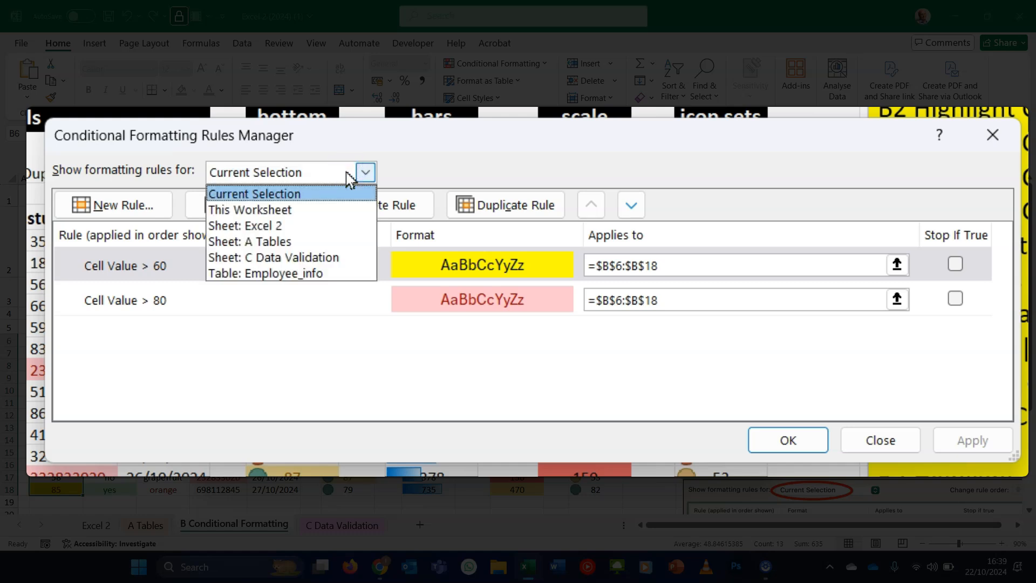
{"action": "left_click", "coordinate": [281, 211]}
{"action": "scroll", "coordinate": [424, 300], "scroll_direction": "down", "scroll_amount": 5}
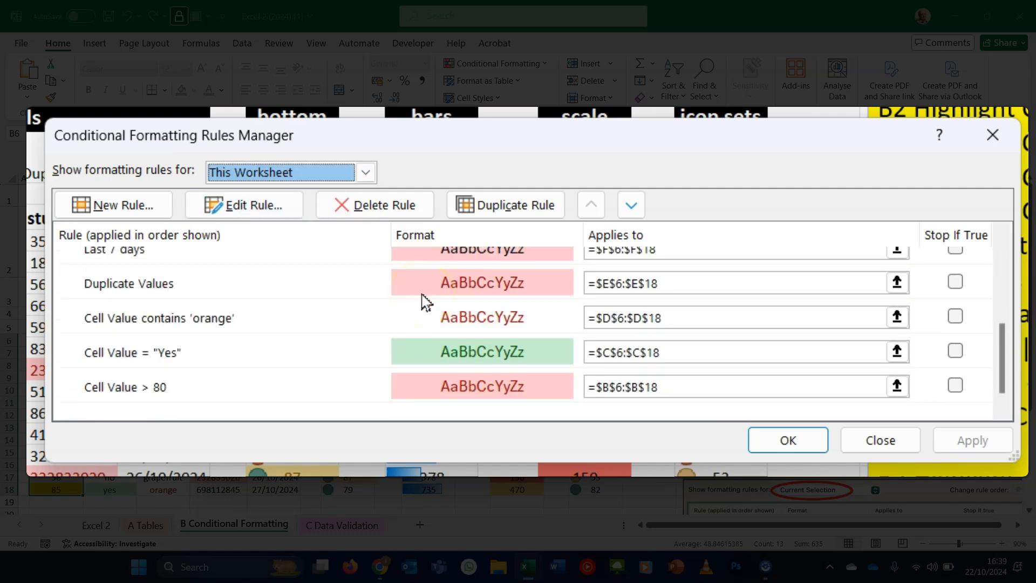
{"action": "scroll", "coordinate": [426, 302], "scroll_direction": "up", "scroll_amount": 5}
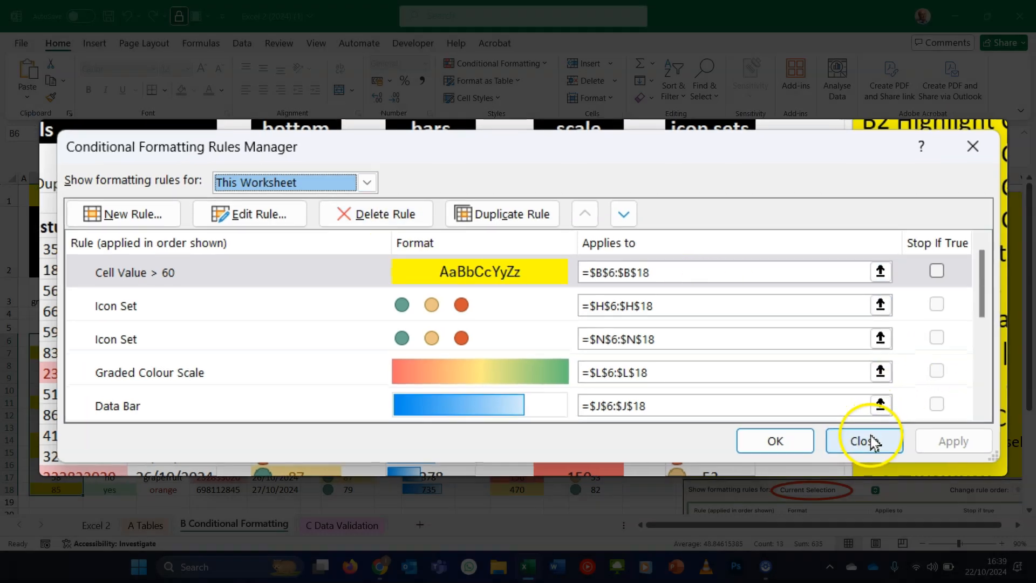
{"action": "left_click", "coordinate": [868, 442]}
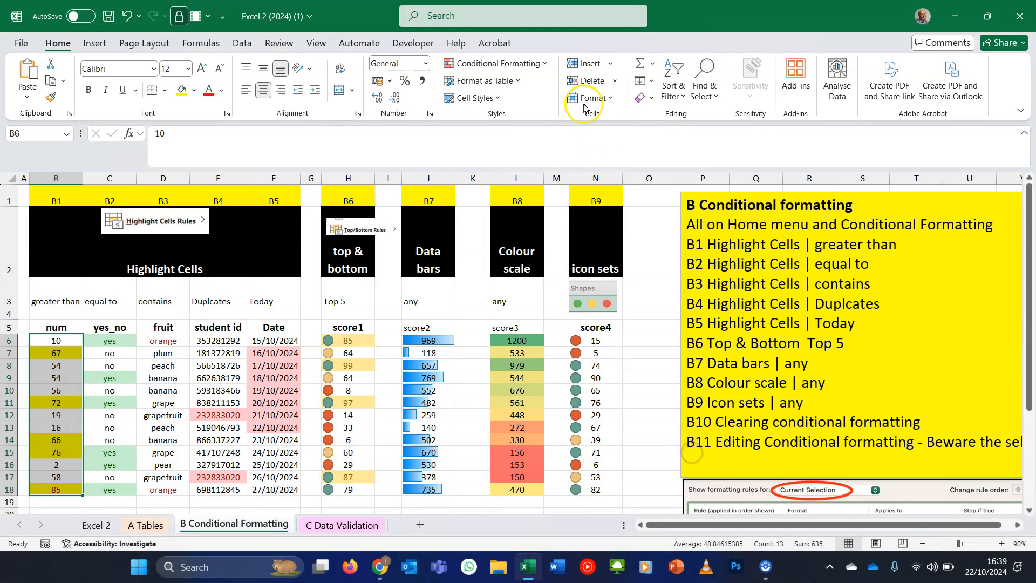
- Clear the conditional formatting rules from the selected num cells B6:B18
{"action": "left_click", "coordinate": [545, 64]}
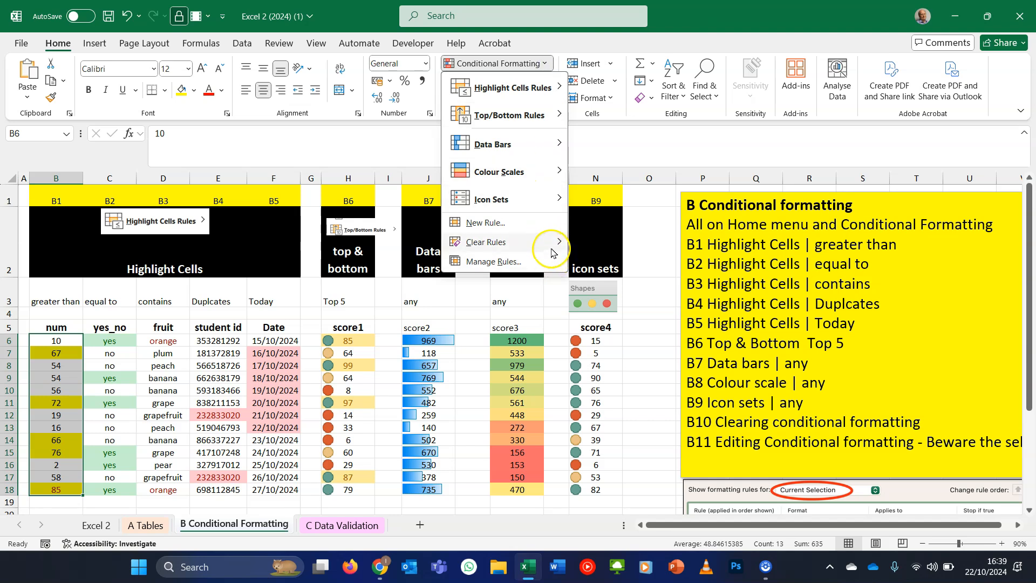
{"action": "mouse_move", "coordinate": [553, 250]}
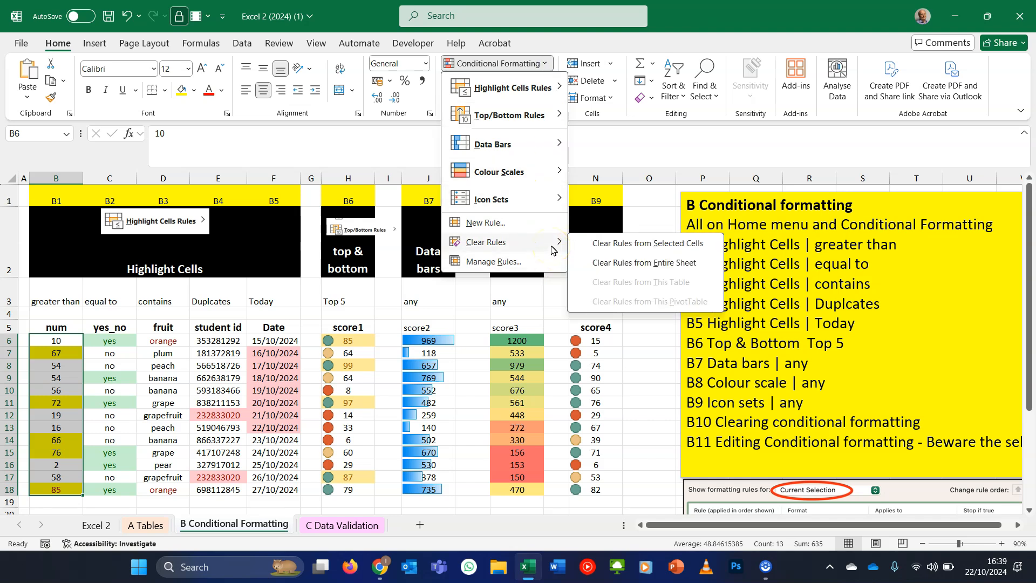
{"action": "left_click", "coordinate": [633, 248]}
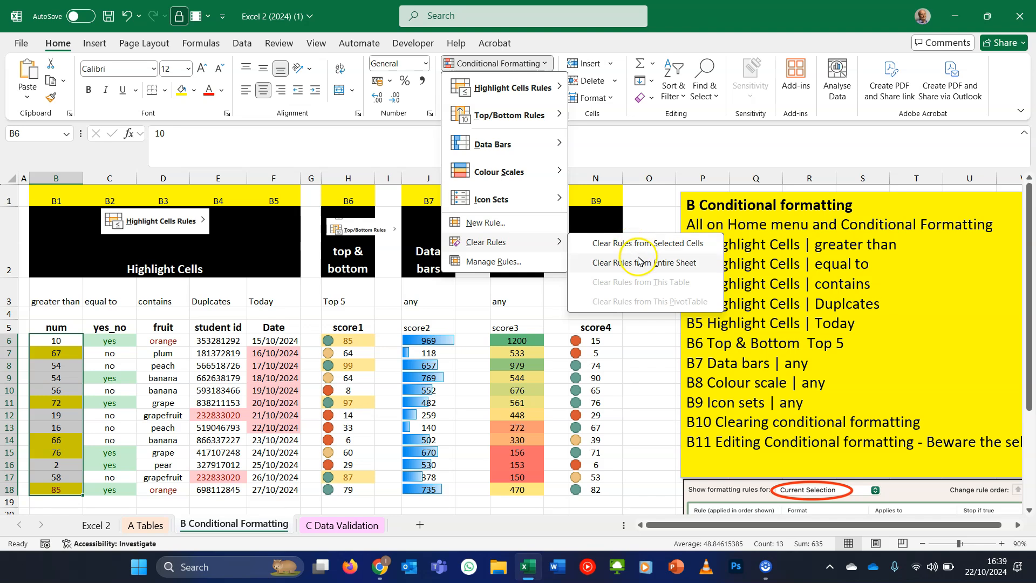
{"action": "left_click", "coordinate": [644, 239]}
- Edit the score4 icon set rule for N6:N18 so the middle icon shows No Cell Icon
{"action": "left_click_drag", "start_coordinate": [596, 341], "coordinate": [597, 485]}
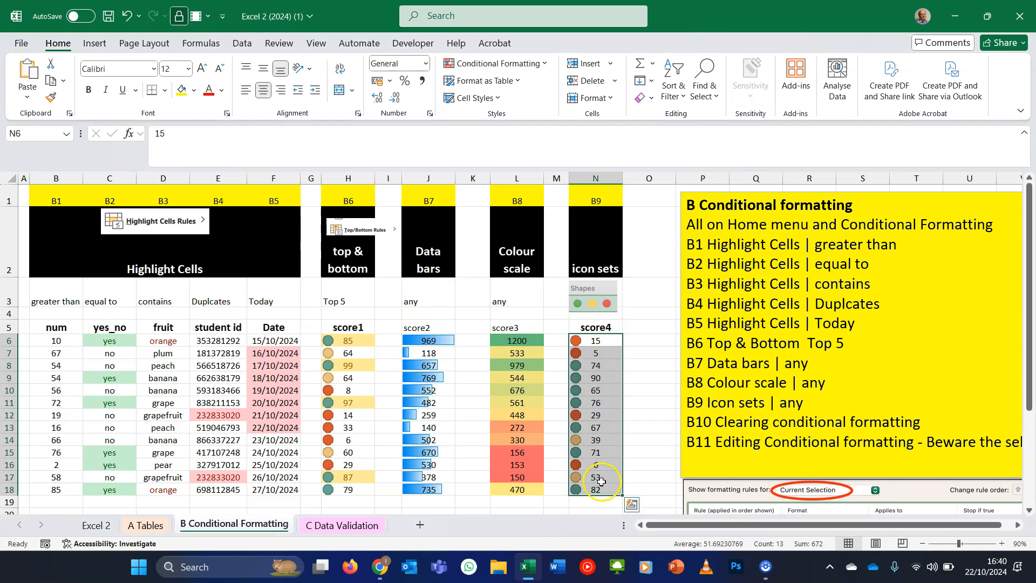
{"action": "left_click", "coordinate": [534, 64]}
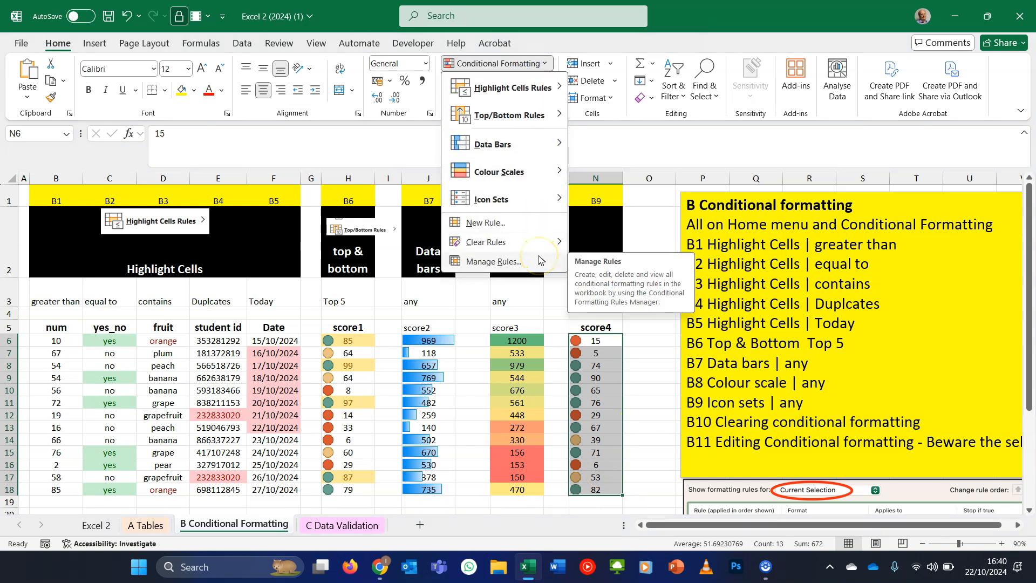
{"action": "left_click", "coordinate": [538, 260]}
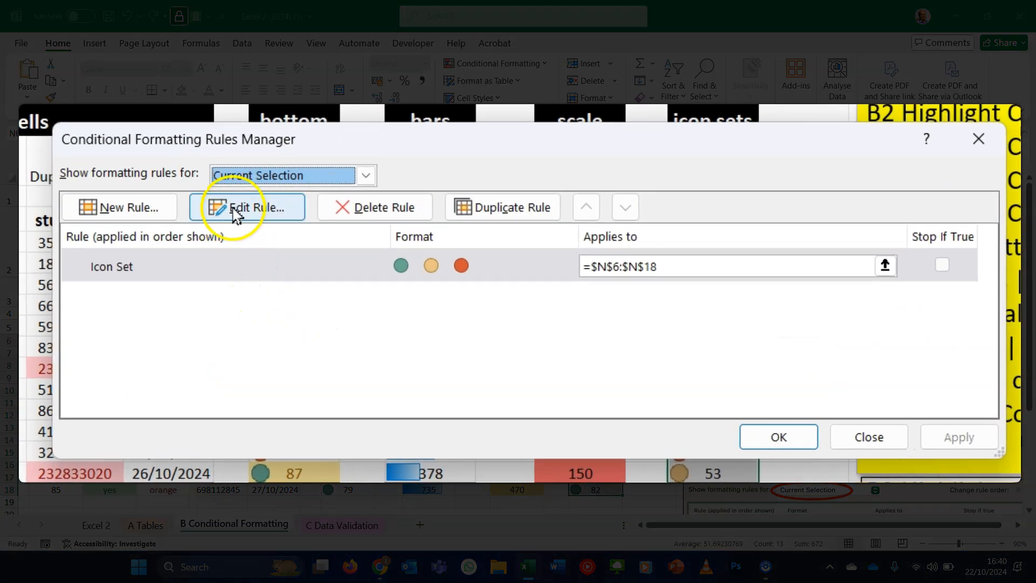
{"action": "left_click", "coordinate": [236, 215]}
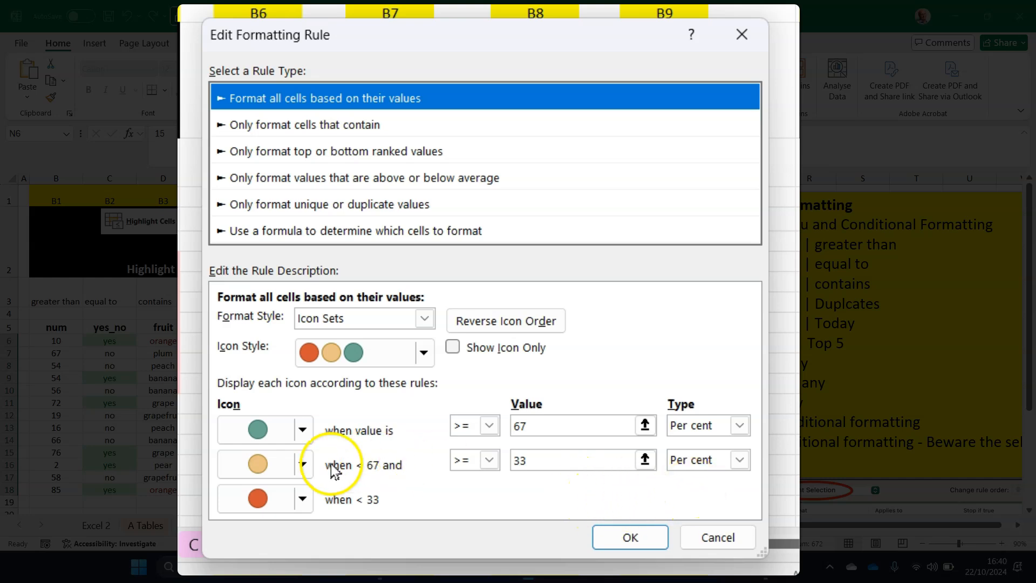
{"action": "left_click", "coordinate": [302, 464]}
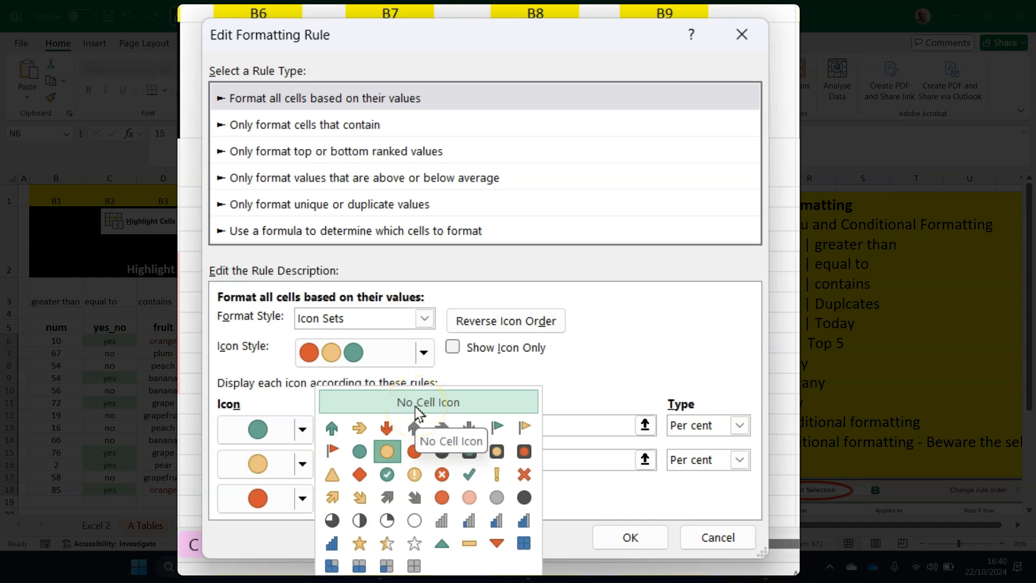
{"action": "left_click", "coordinate": [418, 404]}
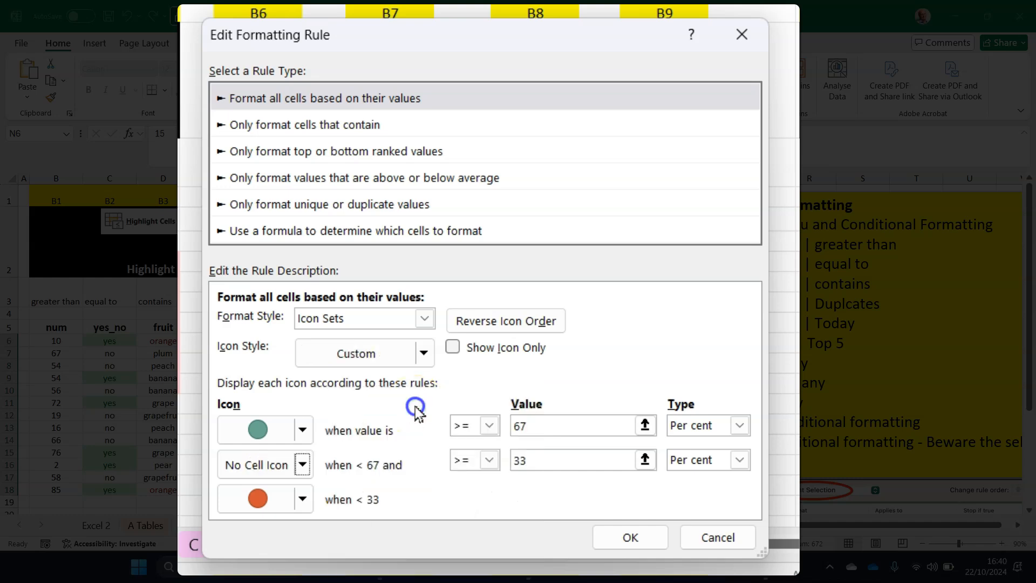
{"action": "left_click", "coordinate": [656, 535]}
{"action": "left_click", "coordinate": [702, 440]}
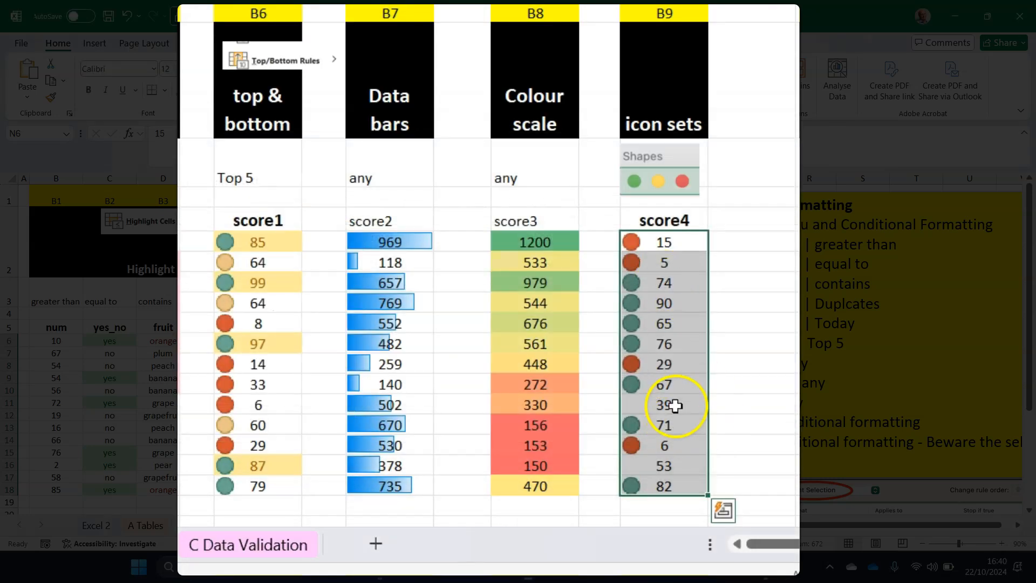
- Reopen the score4 icon set rule and set the green icon threshold to Number type with value 90
{"action": "left_click", "coordinate": [672, 405]}
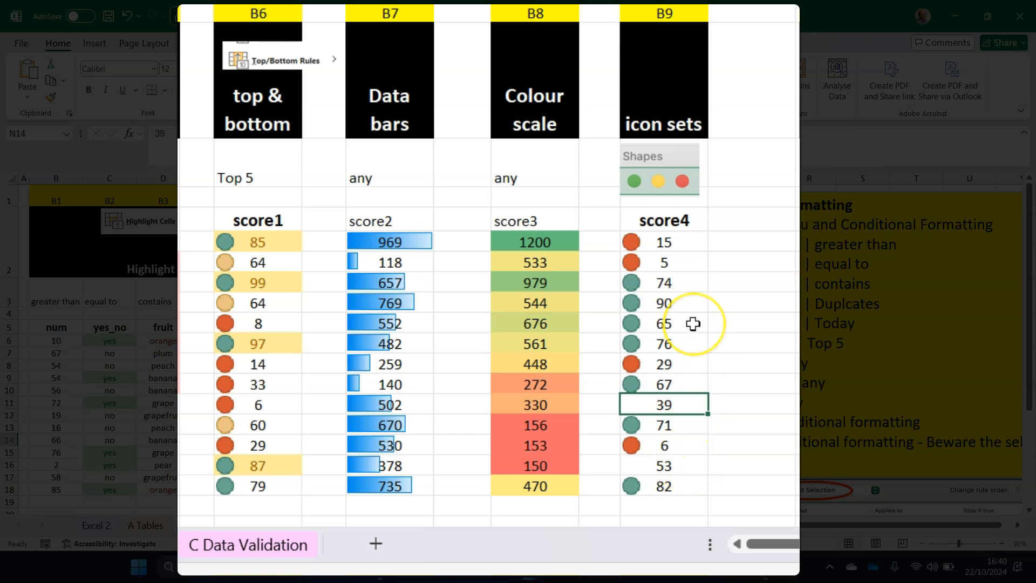
{"action": "left_click_drag", "start_coordinate": [679, 241], "coordinate": [692, 483]}
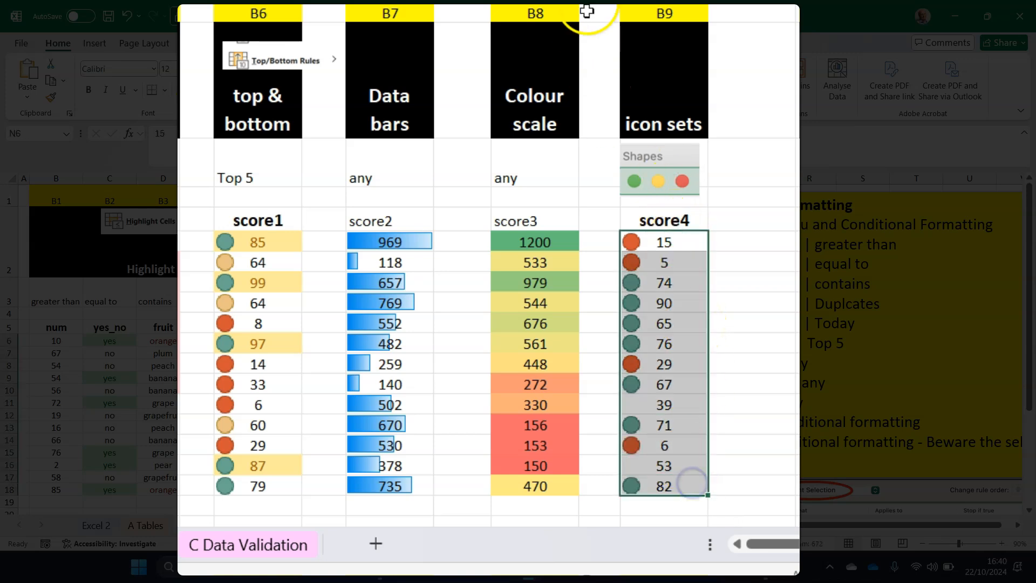
{"action": "left_click", "coordinate": [463, 83]}
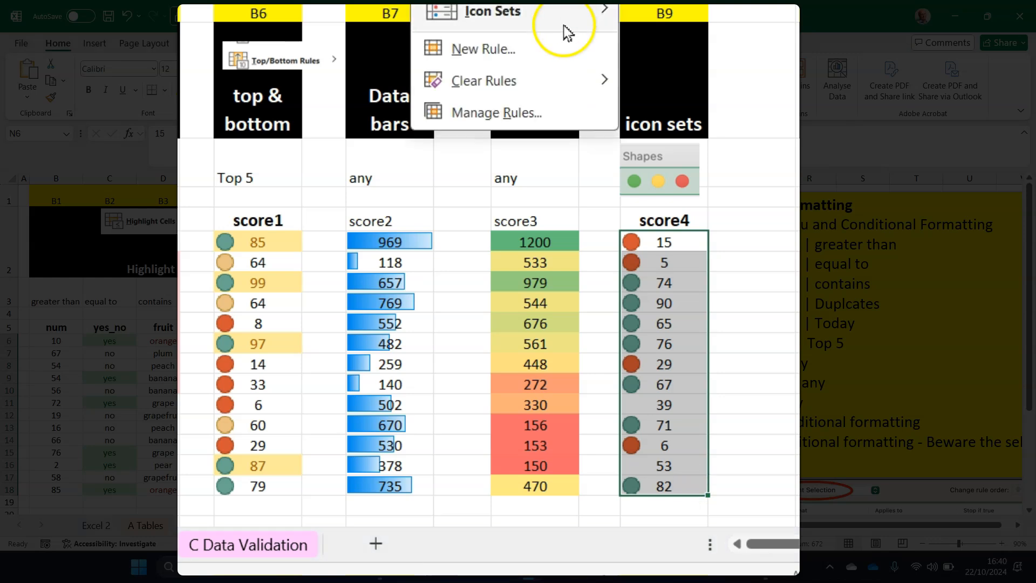
{"action": "left_click", "coordinate": [569, 110]}
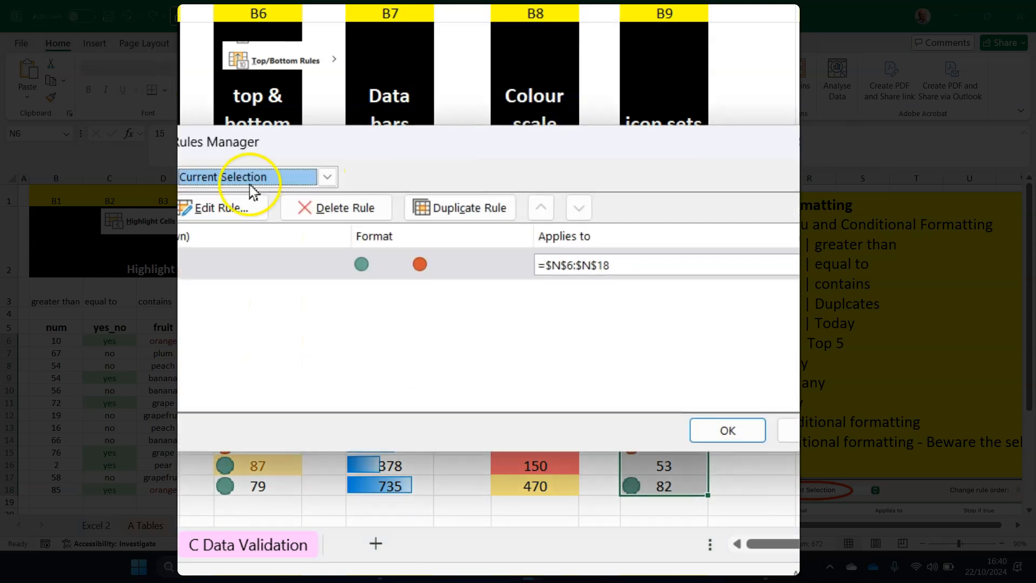
{"action": "left_click", "coordinate": [251, 264]}
{"action": "double_click", "coordinate": [250, 264]}
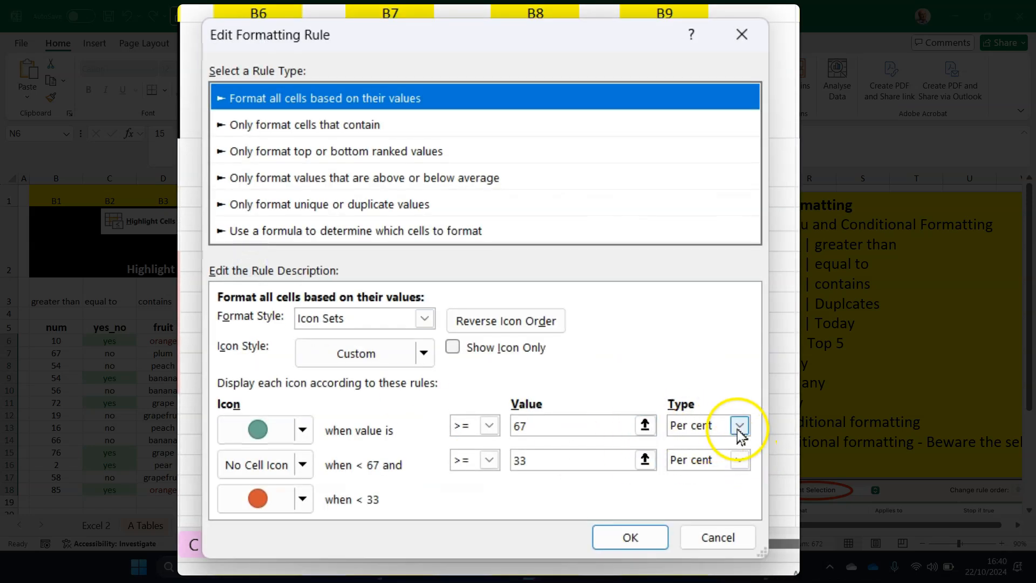
{"action": "left_click", "coordinate": [737, 427]}
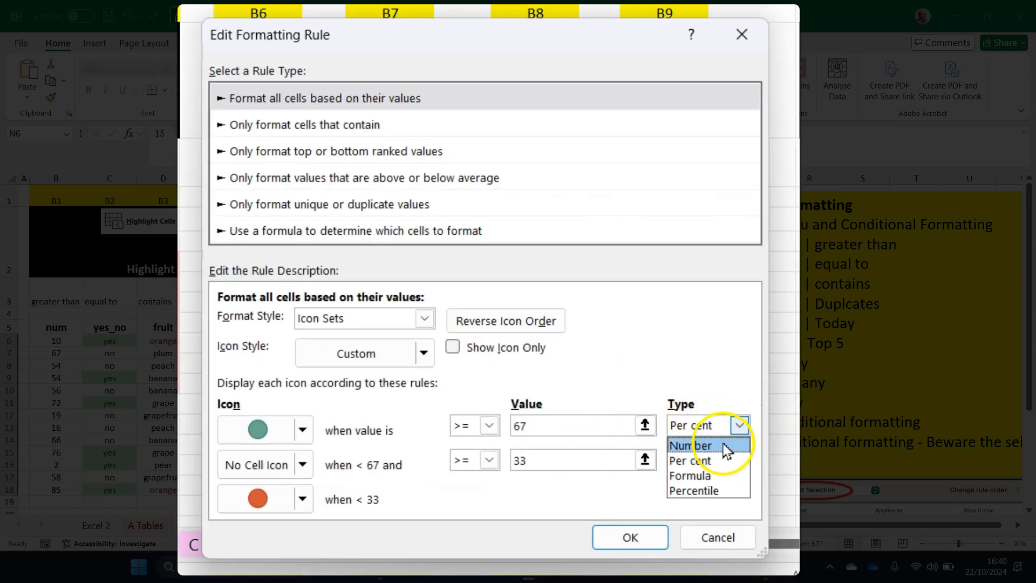
{"action": "left_click", "coordinate": [724, 445]}
{"action": "left_click", "coordinate": [724, 445]}
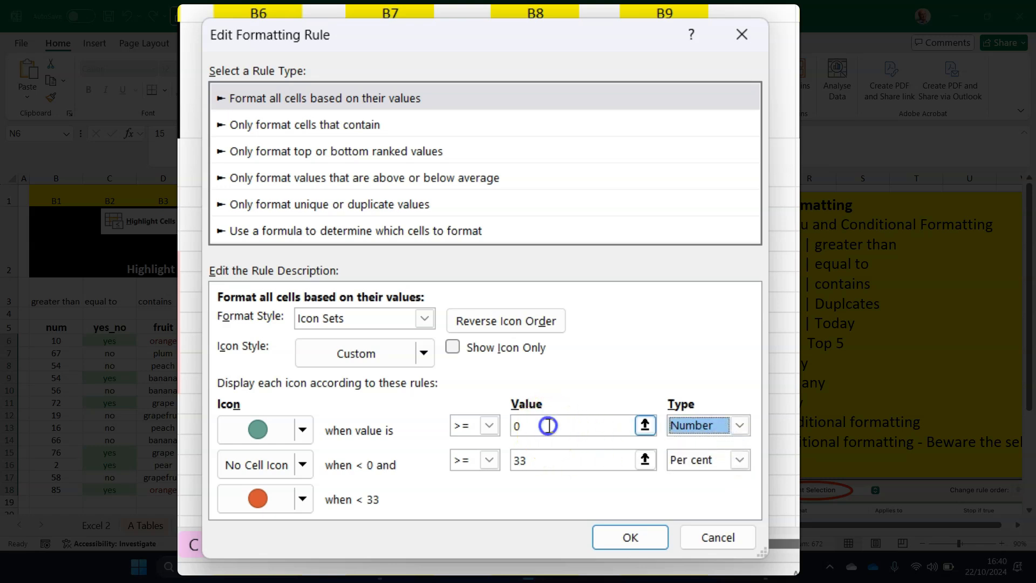
{"action": "double_click", "coordinate": [508, 426]}
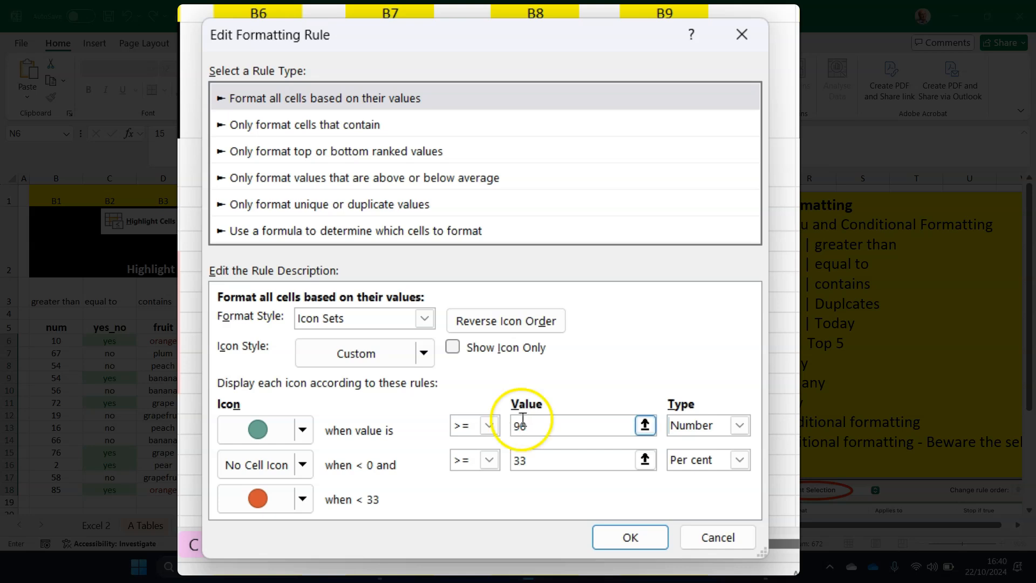
- Set the score4 icon set rule's middle icon threshold to Number type with value 15 and apply the edited rule
{"action": "left_click", "coordinate": [739, 460]}
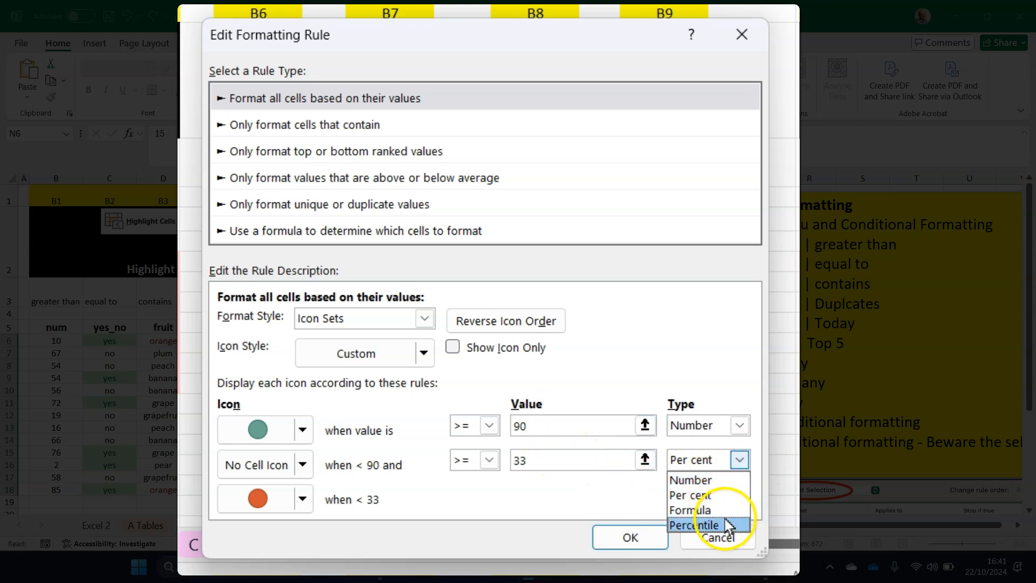
{"action": "left_click", "coordinate": [723, 480]}
{"action": "left_click", "coordinate": [606, 463]}
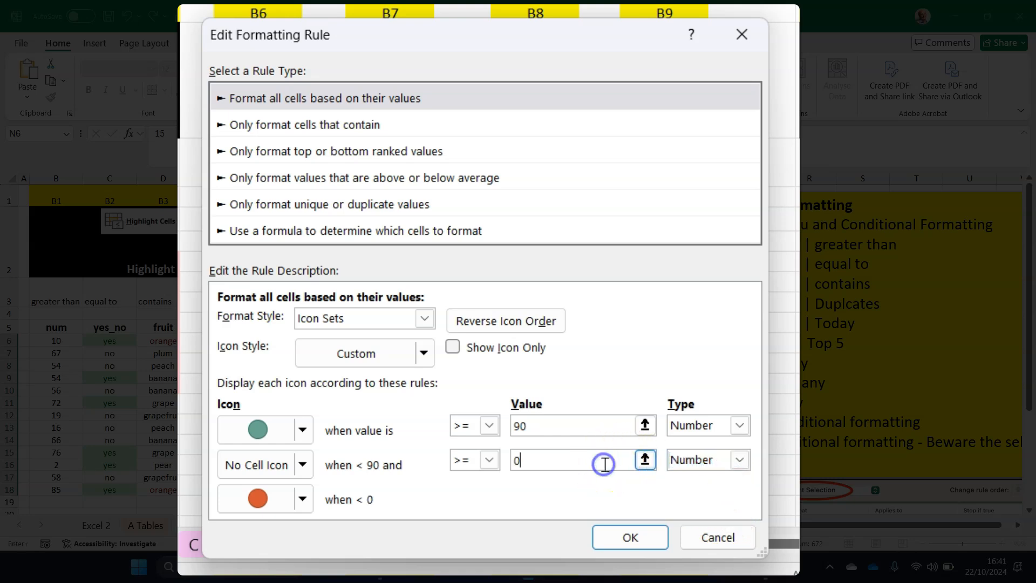
{"action": "key", "text": "BackSpace"}
{"action": "type", "text": "15"}
{"action": "left_click", "coordinate": [629, 535]}
{"action": "left_click", "coordinate": [721, 428]}
- Copy the formatting of score4 cell N9 onto the score1 cells H6:H18 using Format Painter
{"action": "left_click", "coordinate": [687, 340]}
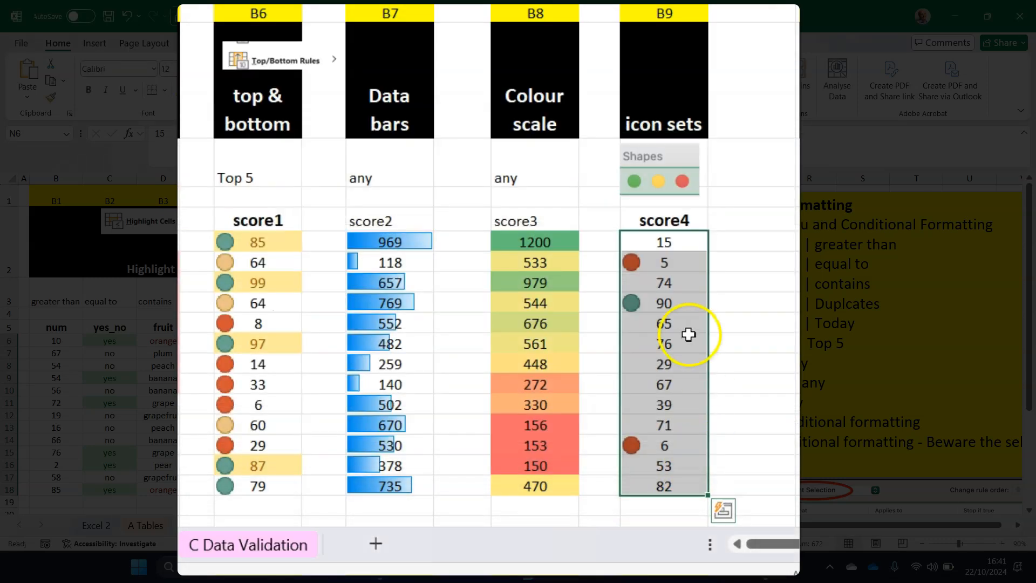
{"action": "left_click", "coordinate": [682, 301]}
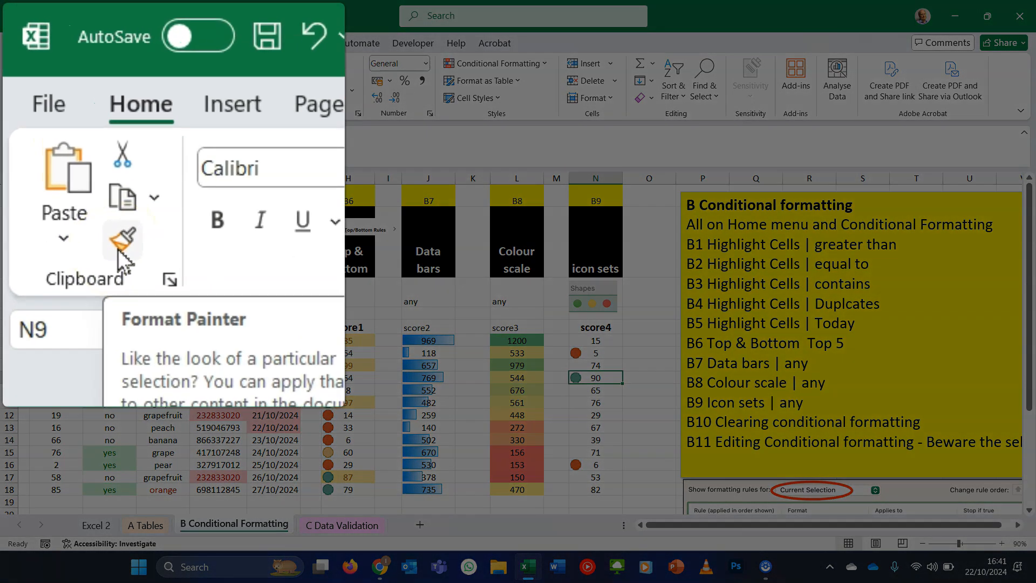
{"action": "left_click", "coordinate": [49, 101]}
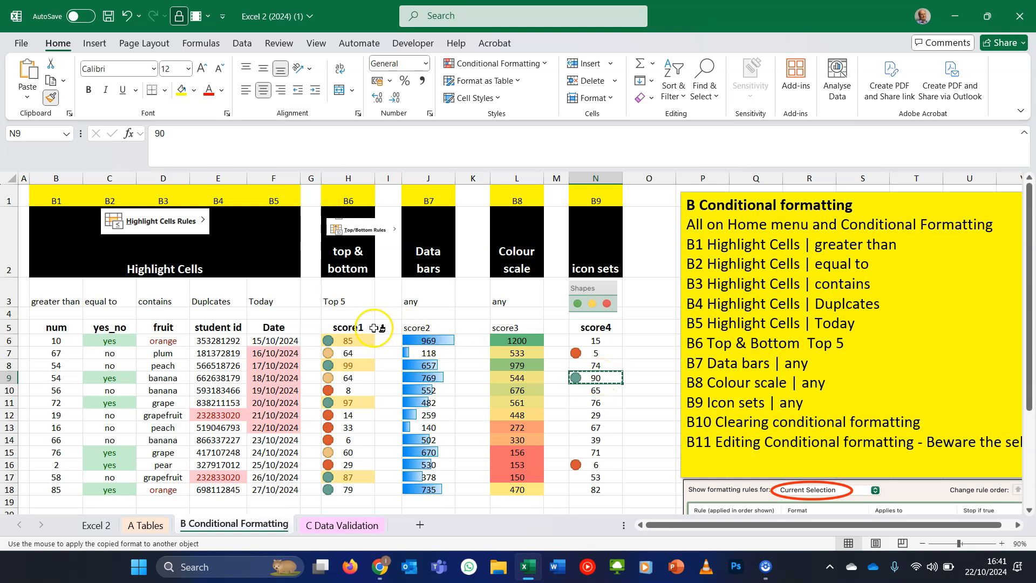
{"action": "left_click_drag", "start_coordinate": [353, 339], "coordinate": [360, 485]}
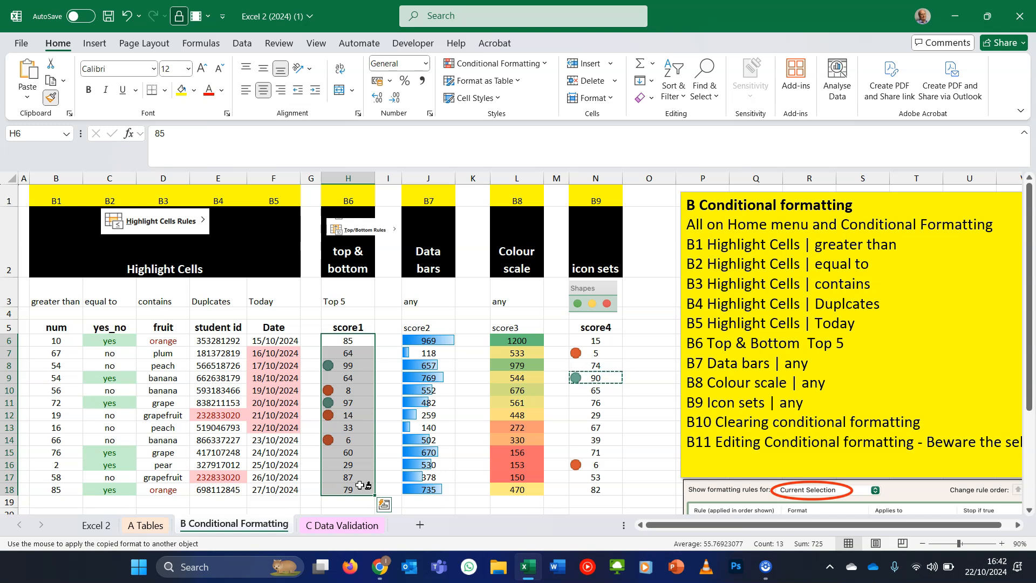
{"action": "left_click", "coordinate": [48, 103]}
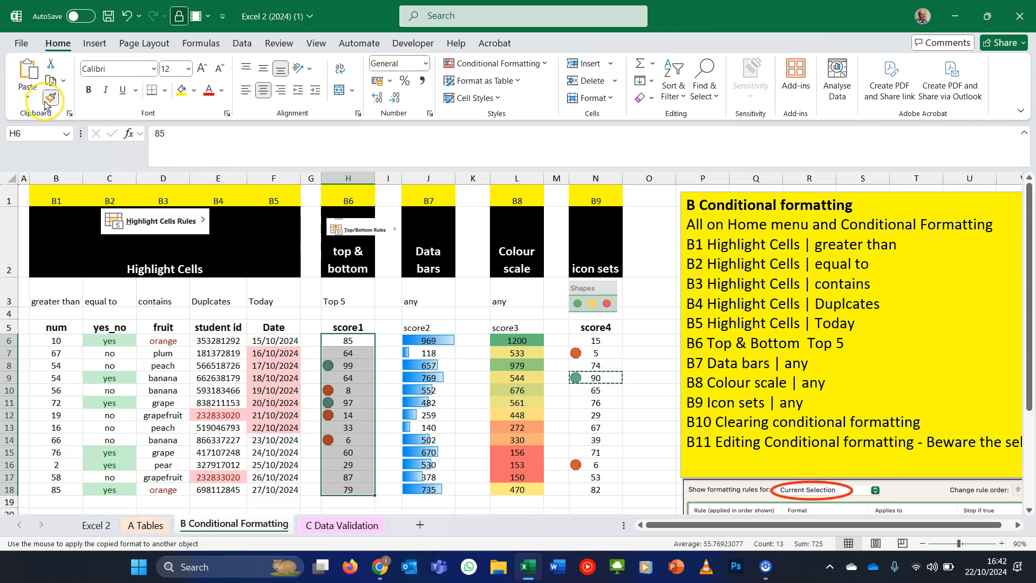
{"action": "left_click", "coordinate": [49, 99]}
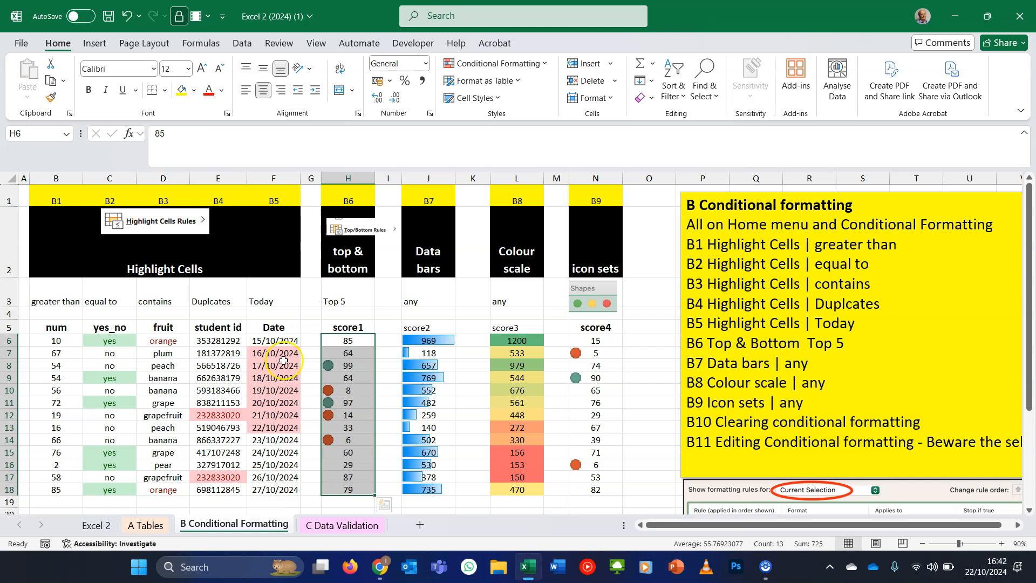
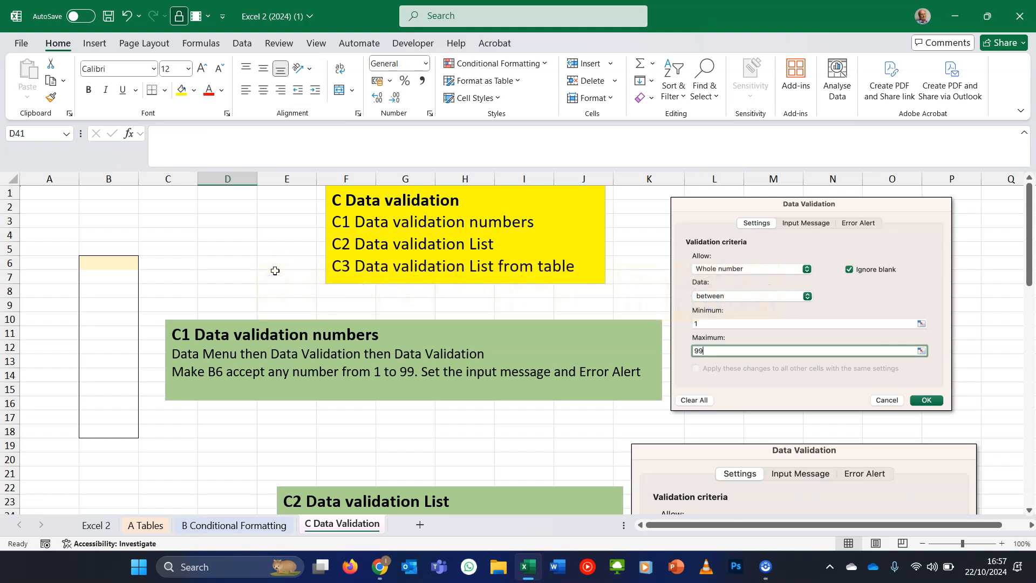
- Add data validation to B6 allowing only whole numbers between 1 and 100
{"action": "left_click", "coordinate": [268, 271]}
{"action": "left_click", "coordinate": [119, 265]}
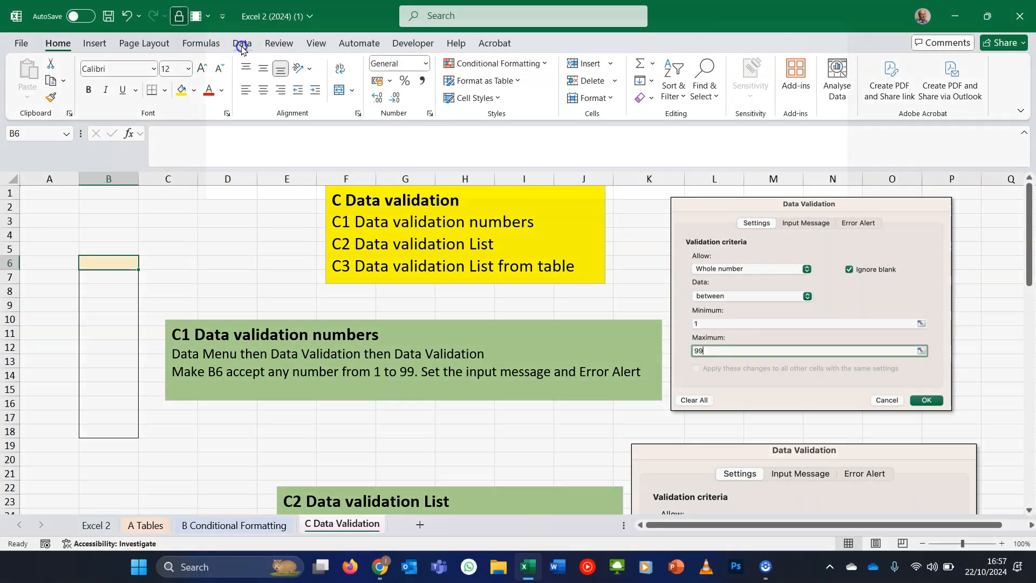
{"action": "left_click", "coordinate": [242, 43]}
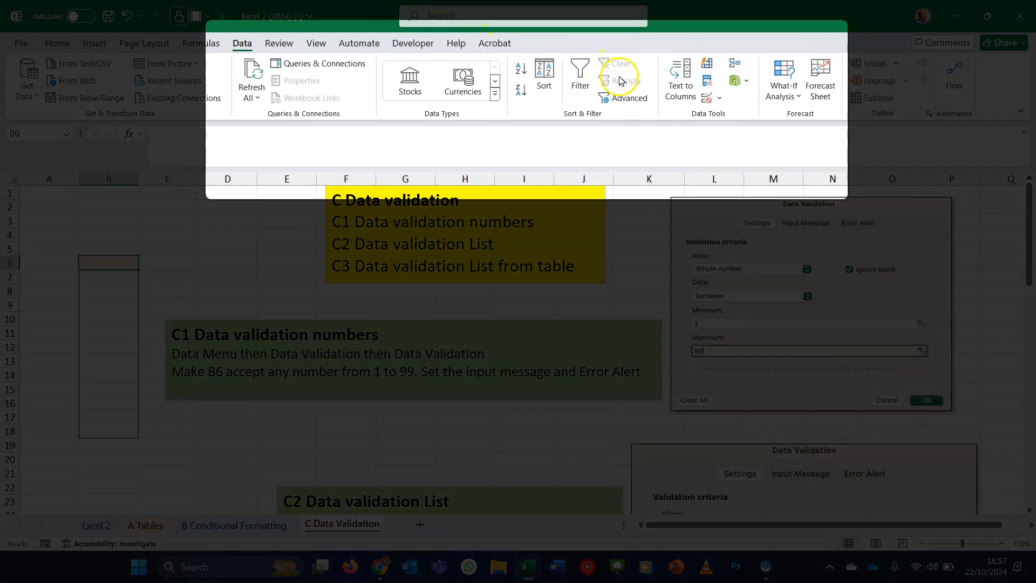
{"action": "left_click", "coordinate": [719, 99]}
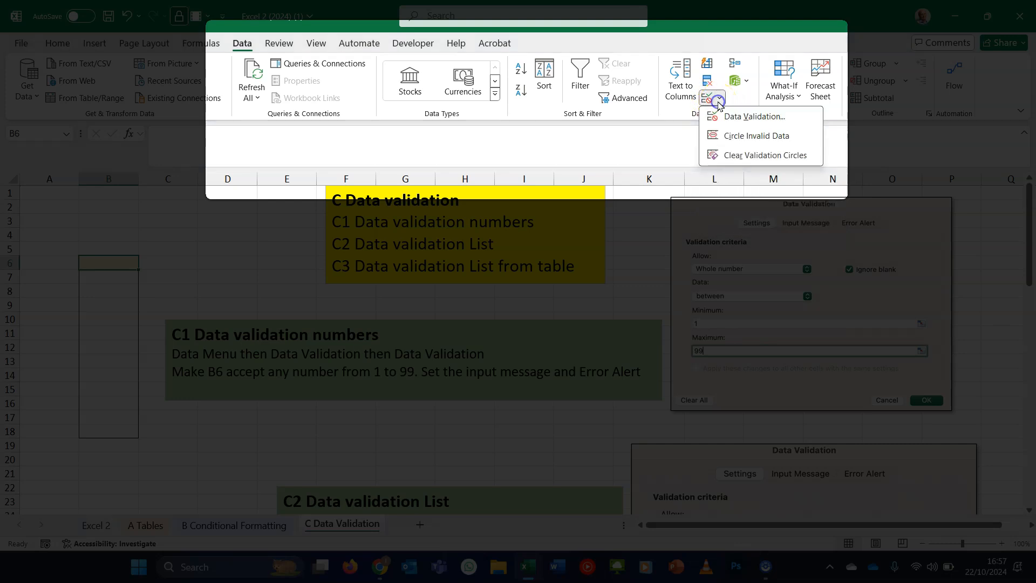
{"action": "right_click", "coordinate": [740, 123]}
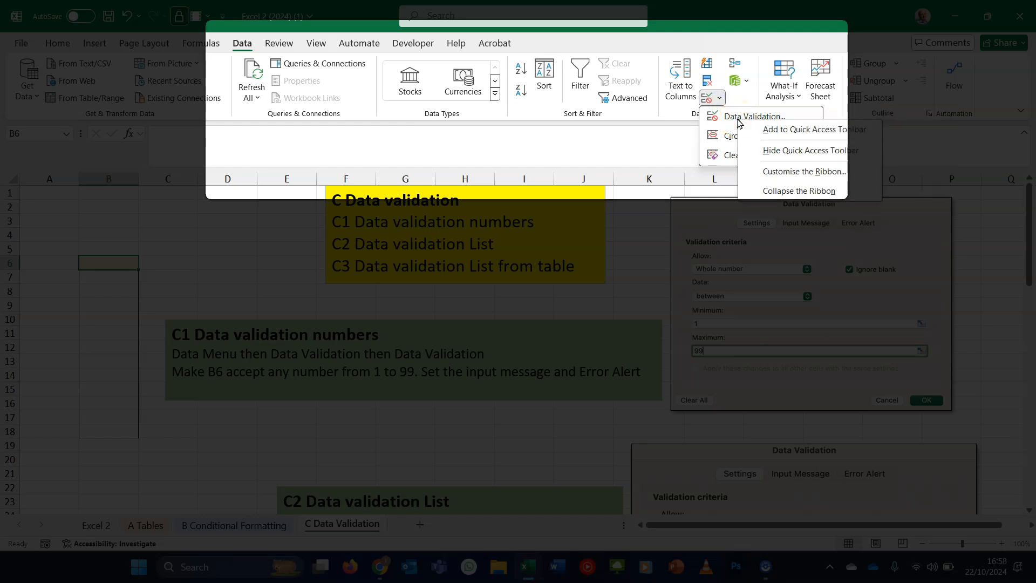
{"action": "left_click", "coordinate": [739, 117]}
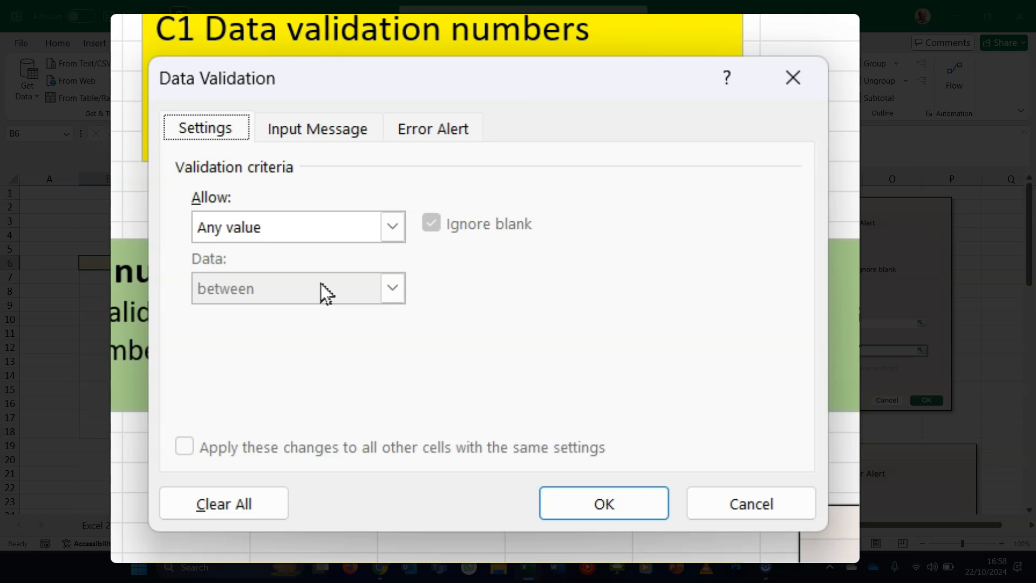
{"action": "left_click", "coordinate": [377, 229]}
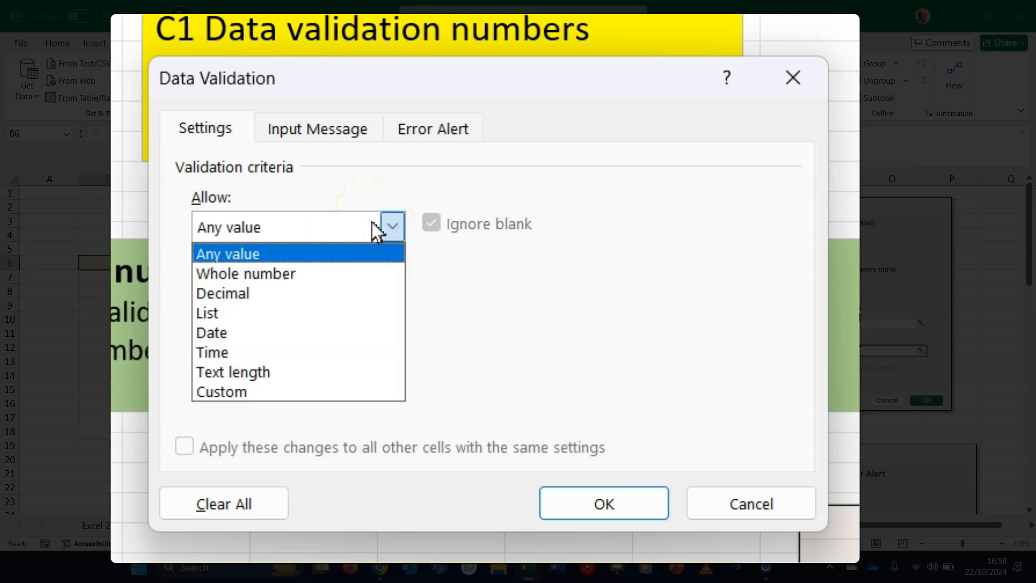
{"action": "left_click", "coordinate": [354, 273]}
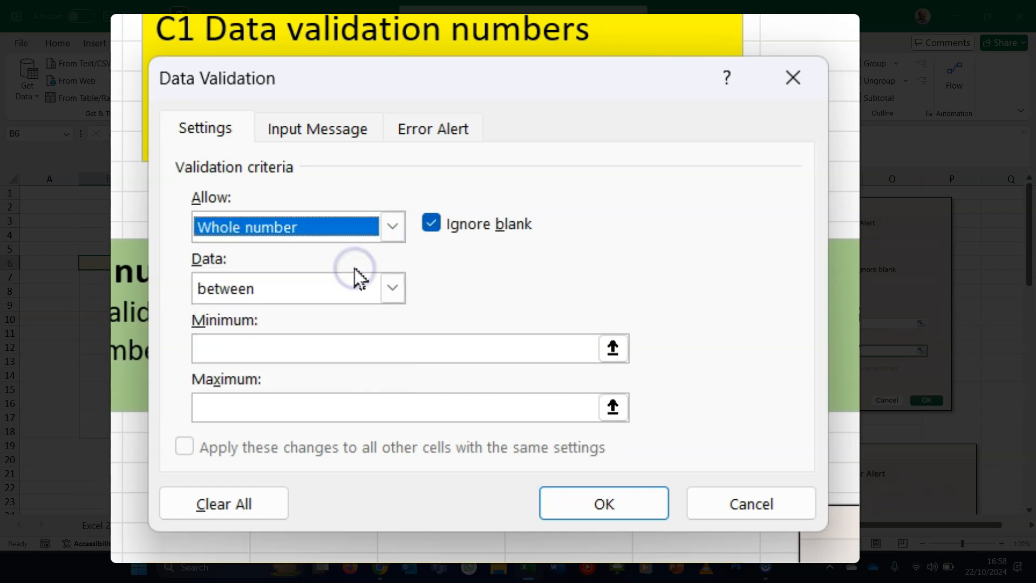
{"action": "left_click", "coordinate": [342, 352]}
{"action": "type", "text": "1"}
{"action": "left_click", "coordinate": [312, 399]}
{"action": "type", "text": "100"}
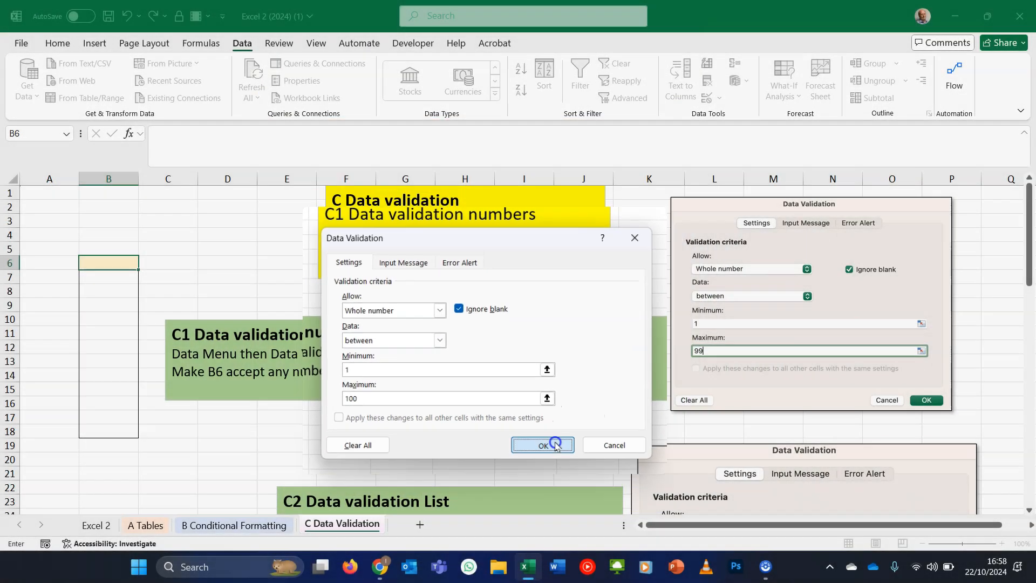
{"action": "left_click", "coordinate": [633, 506]}
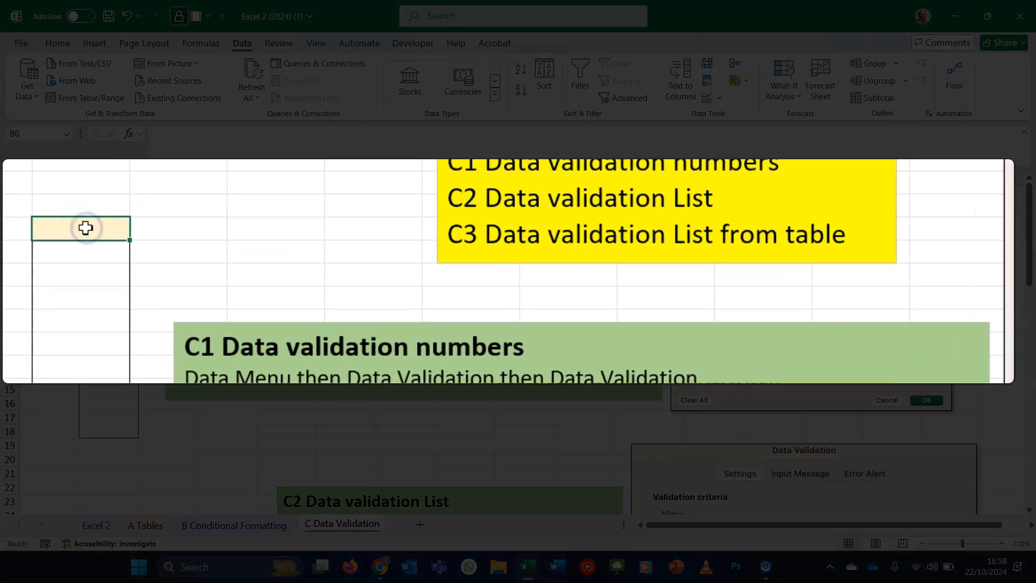
- Test B6's validation by entering 55, then 123, and finally correcting the entry to 99
{"action": "type", "text": "55"}
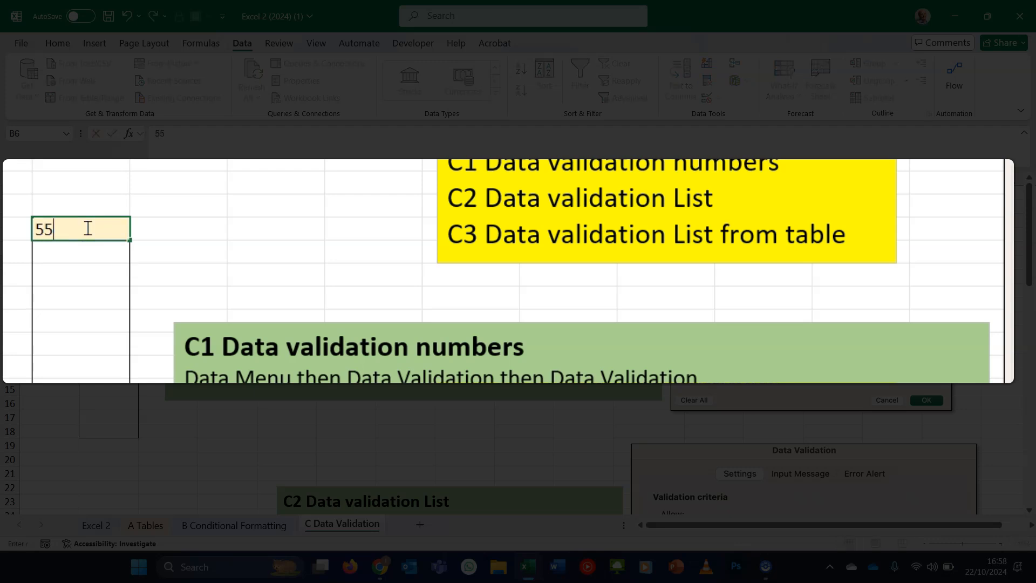
{"action": "key", "text": "Return"}
{"action": "left_click", "coordinate": [85, 229]}
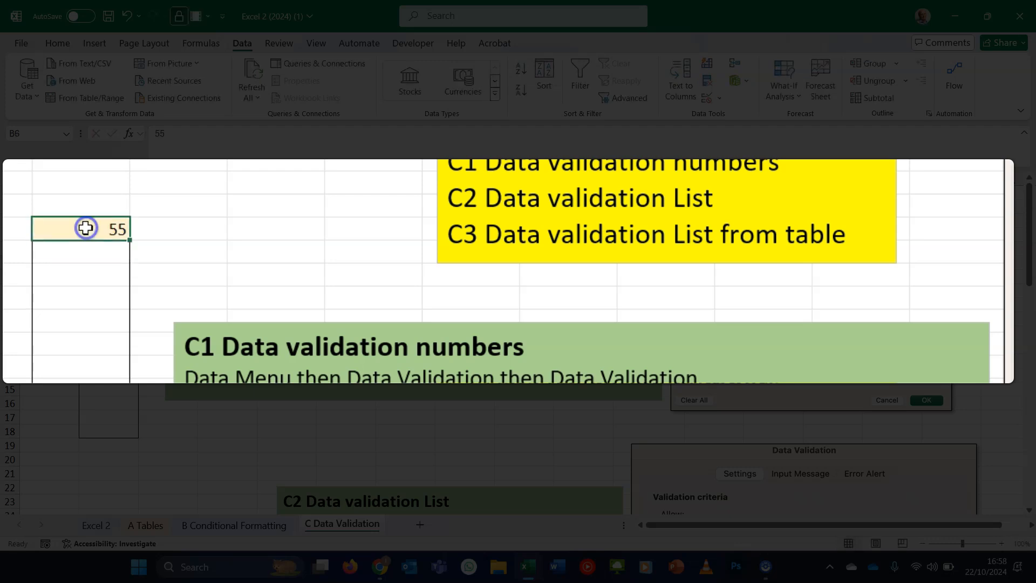
{"action": "type", "text": "123"}
{"action": "left_click", "coordinate": [227, 207]}
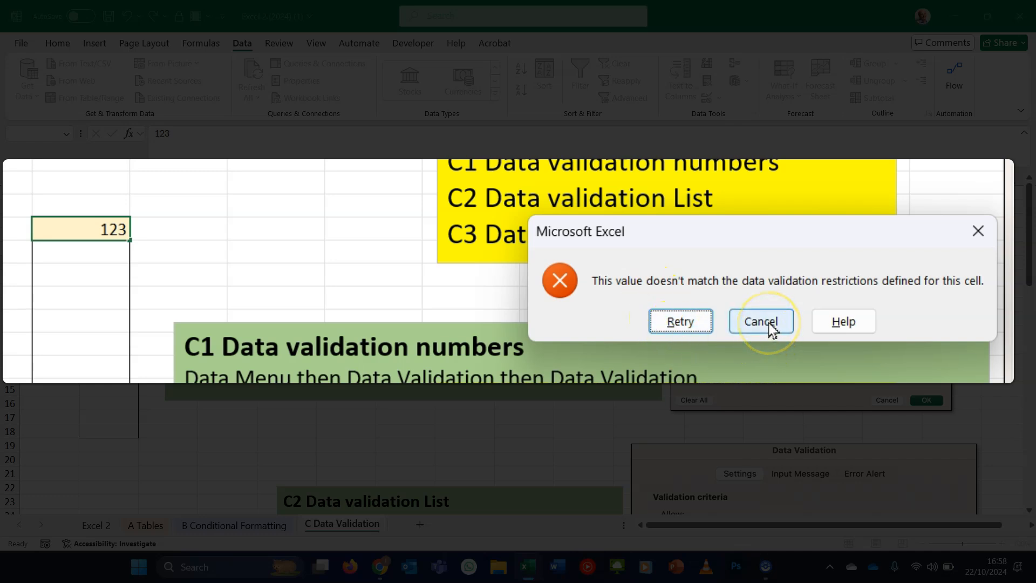
{"action": "left_click", "coordinate": [704, 324]}
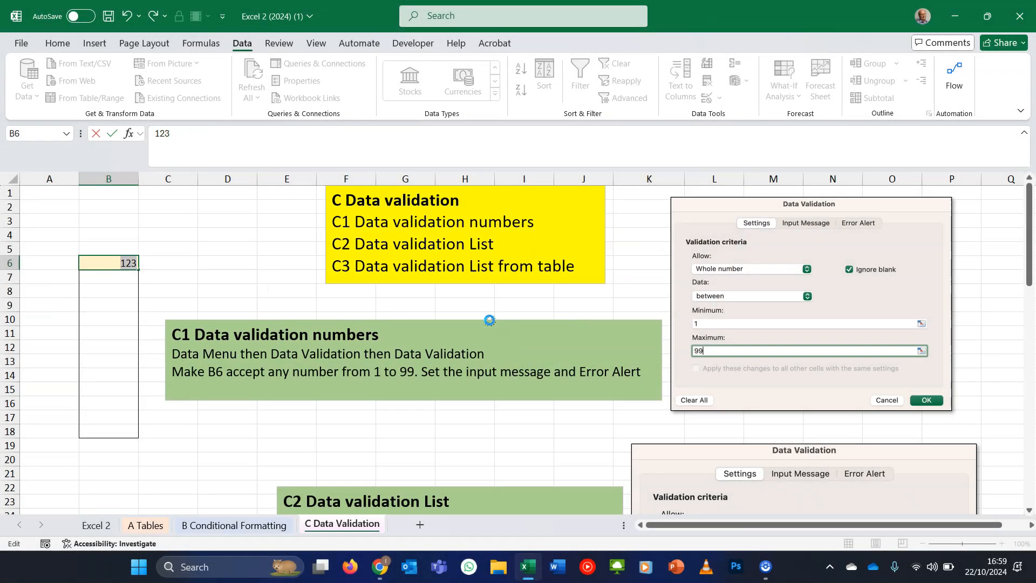
{"action": "type", "text": "99"}
{"action": "key", "text": "Return"}
- Set B6's validation error alert title to "Not in Range" and message to "Only from 1 to 100 is allowed"
{"action": "left_click", "coordinate": [106, 264]}
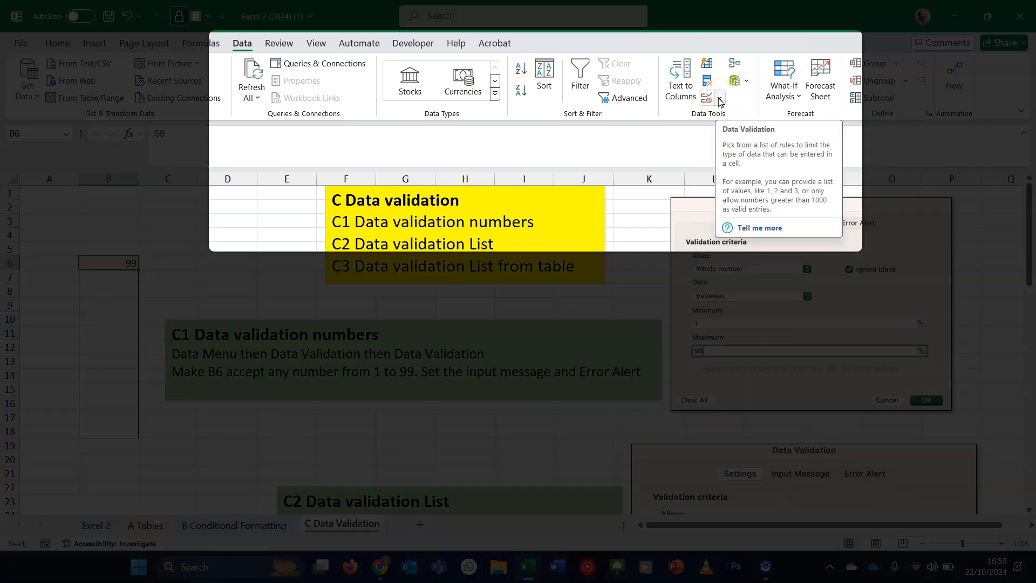
{"action": "left_click", "coordinate": [720, 99]}
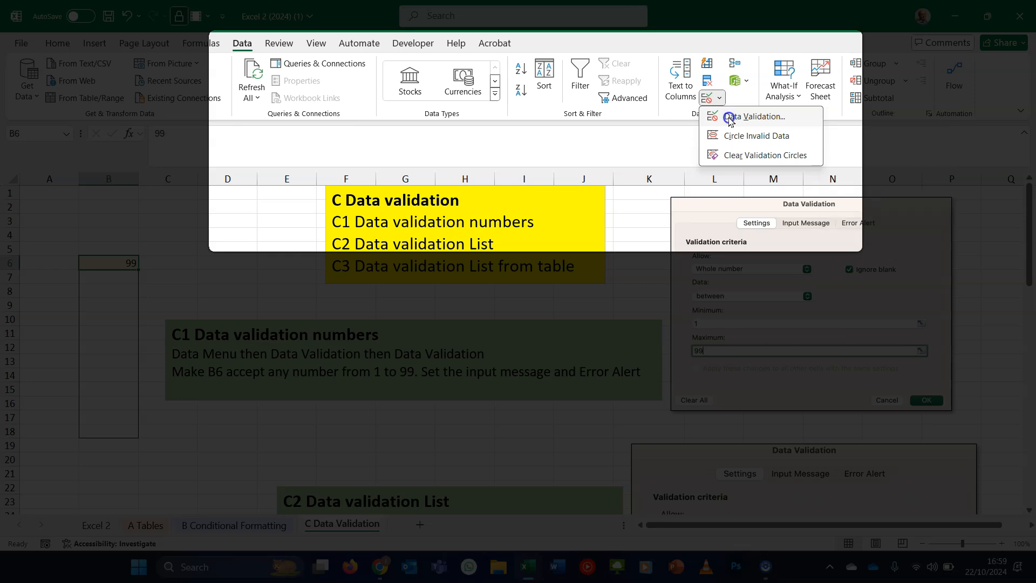
{"action": "left_click", "coordinate": [729, 118]}
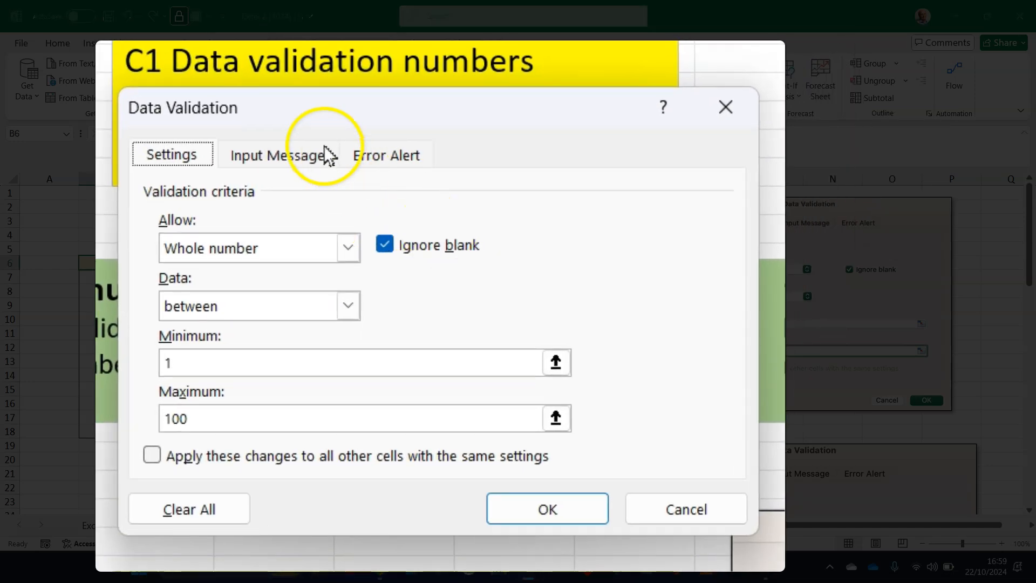
{"action": "left_click", "coordinate": [386, 157]}
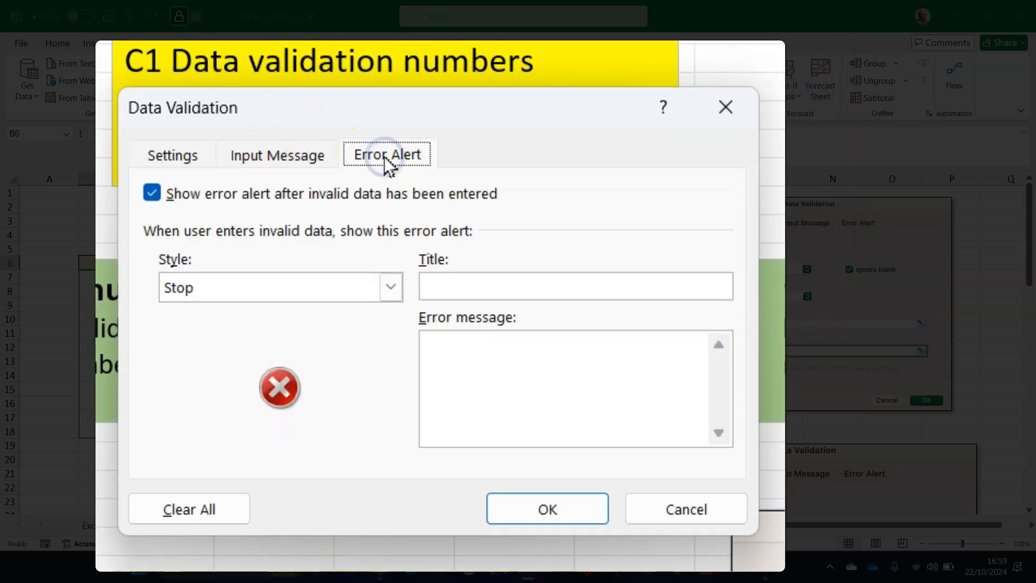
{"action": "left_click", "coordinate": [488, 292]}
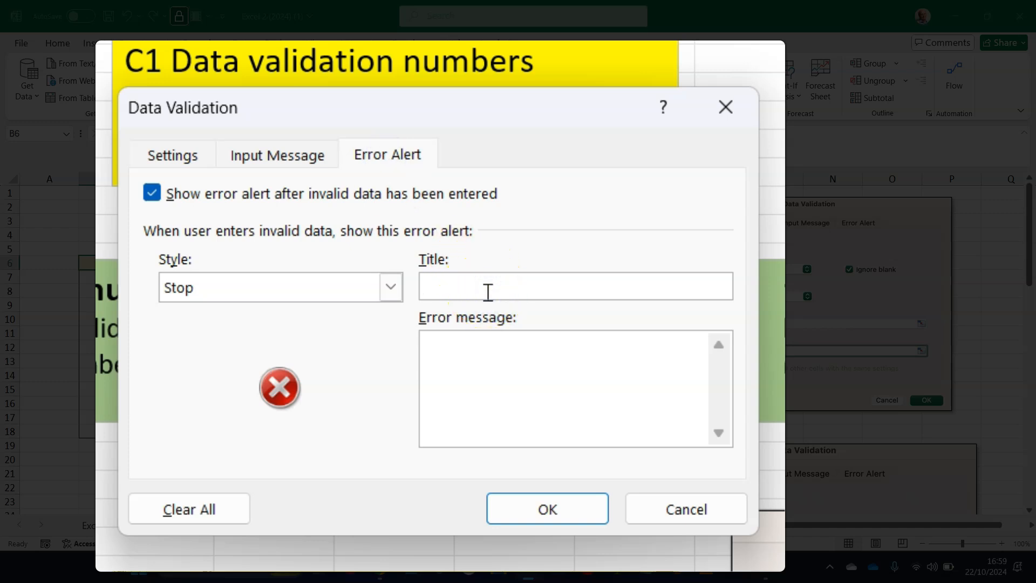
{"action": "type", "text": "Not in Range"}
{"action": "key", "text": "Tab"}
{"action": "type", "text": "Only from 1 to 100"}
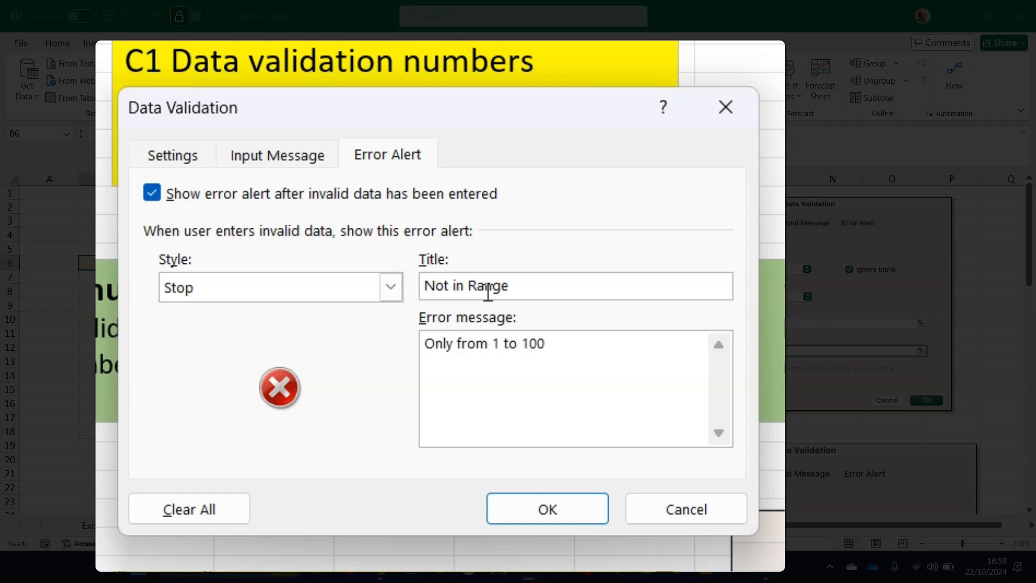
{"action": "type", "text": " is allowed"}
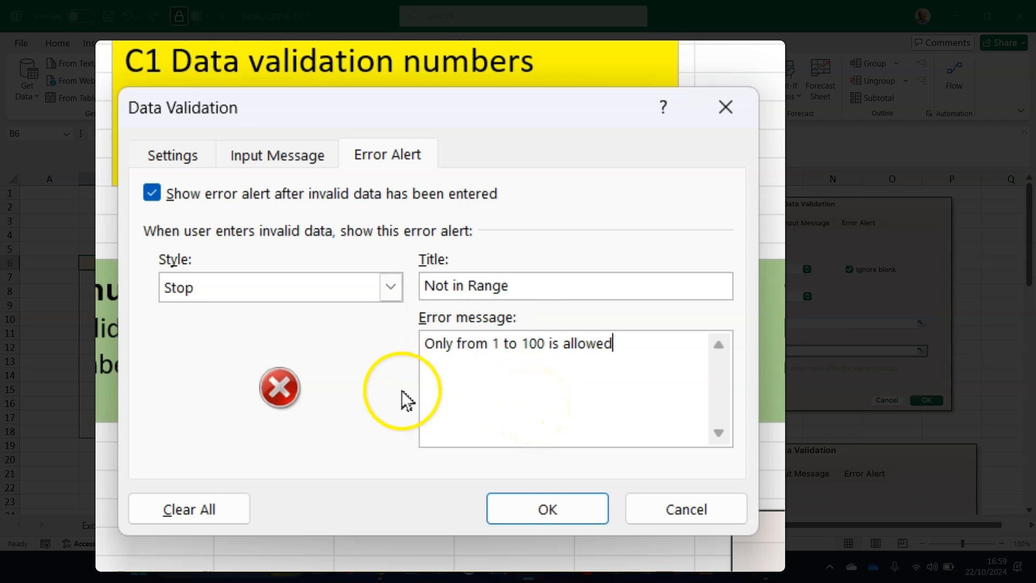
- Give B6's validation an input message titled "1 to 100" with the text "only" and apply it
{"action": "left_click", "coordinate": [268, 163]}
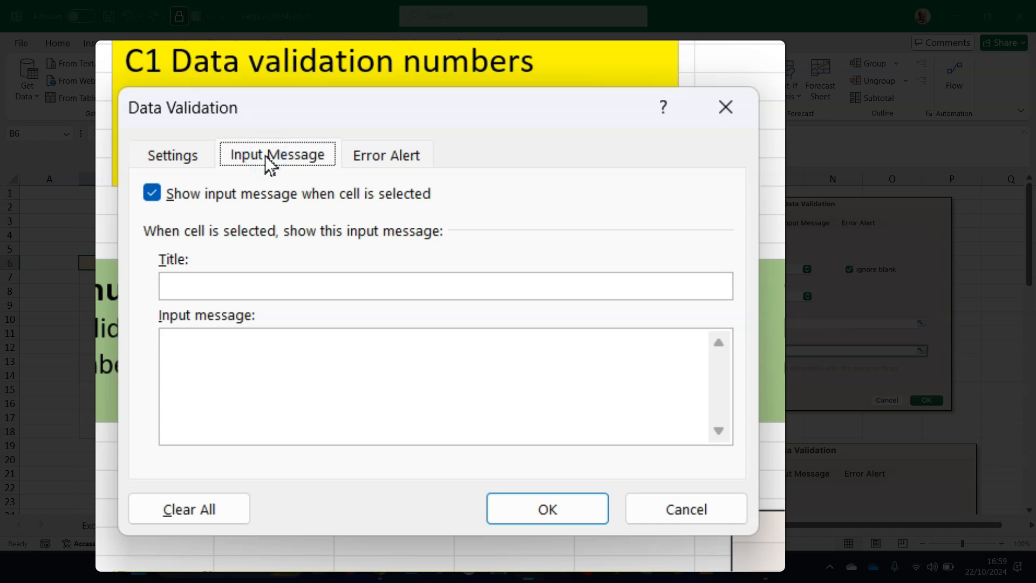
{"action": "left_click", "coordinate": [286, 289]}
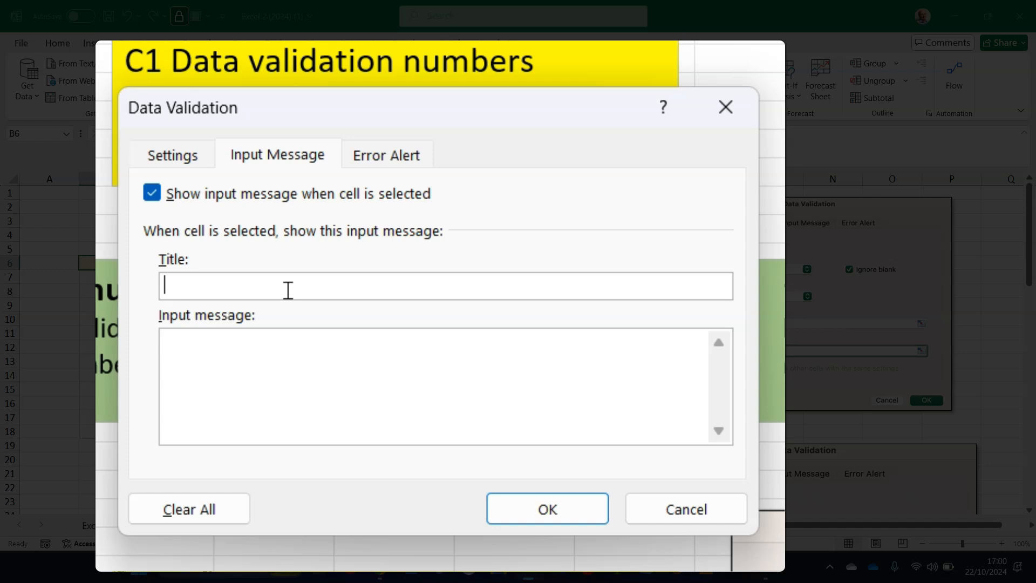
{"action": "type", "text": "1 to 100"}
{"action": "left_click", "coordinate": [275, 332]}
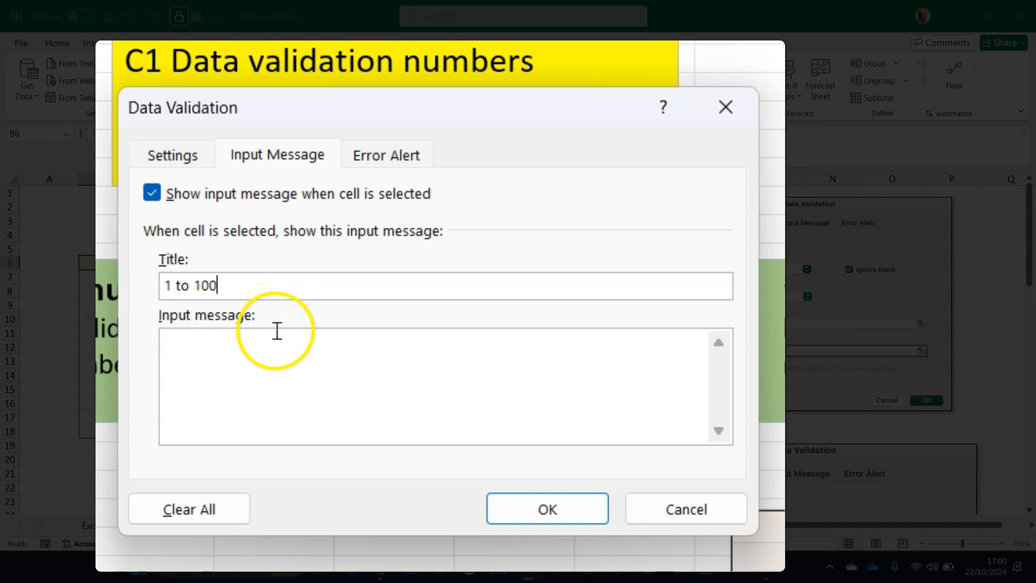
{"action": "type", "text": "only"}
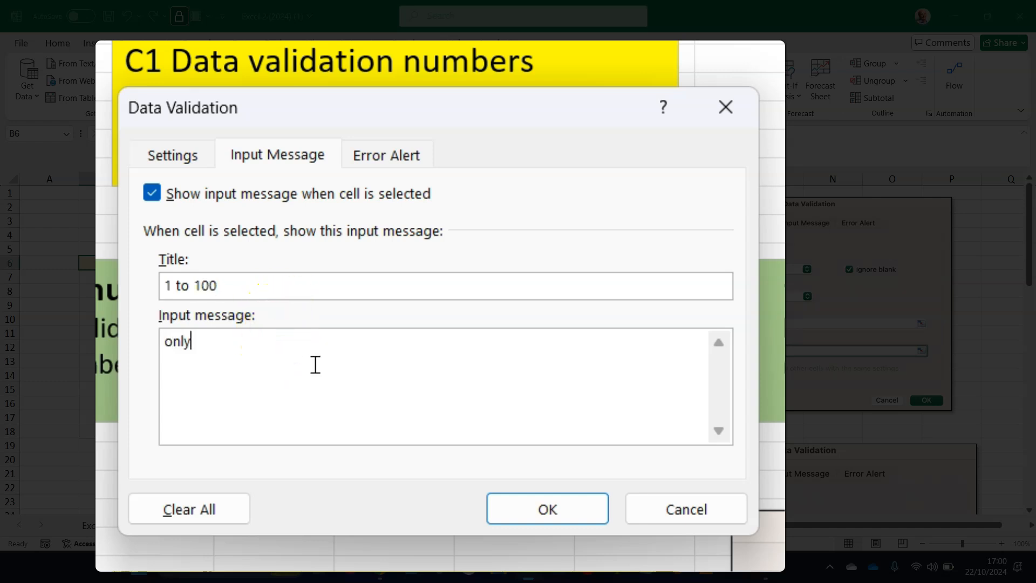
{"action": "left_click", "coordinate": [524, 515]}
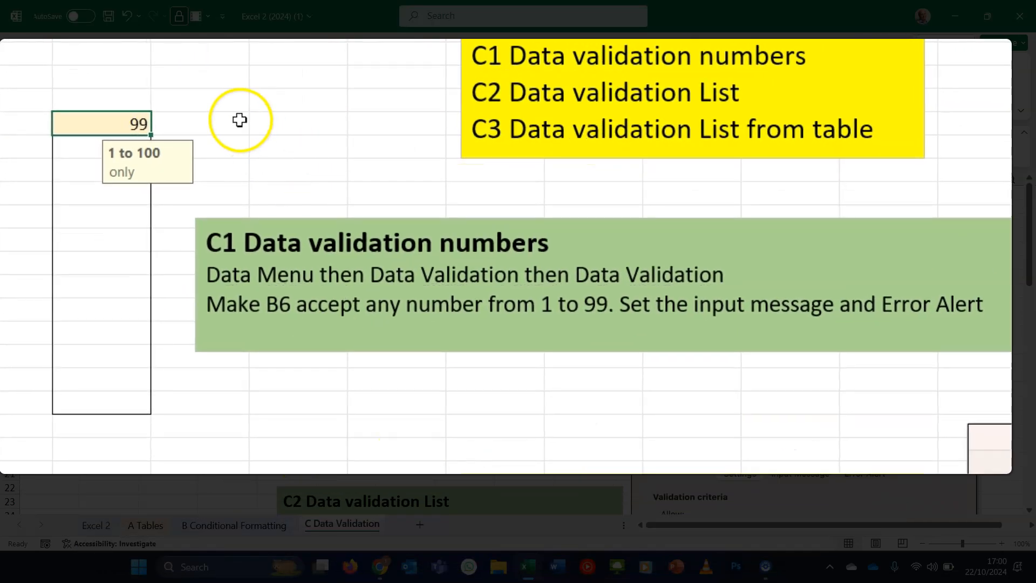
- Try entering 145 in B6 to test the validation
{"action": "left_click", "coordinate": [240, 120]}
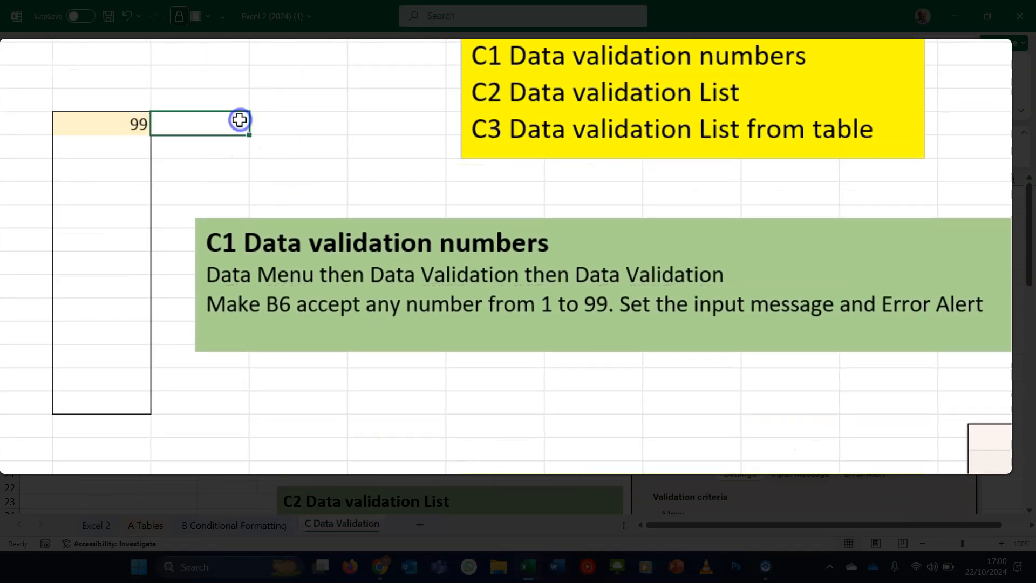
{"action": "left_click", "coordinate": [116, 120]}
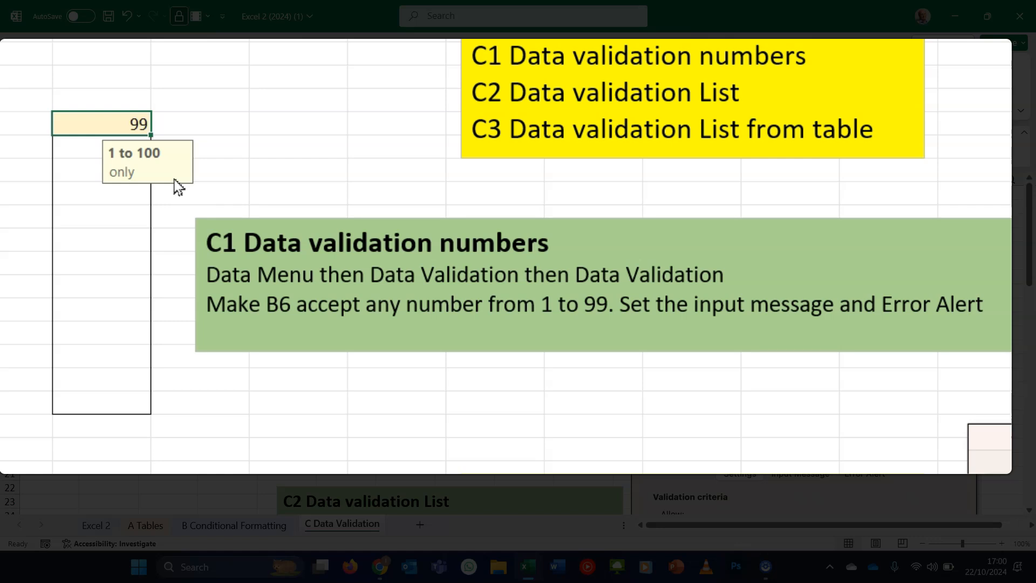
{"action": "type", "text": "145"}
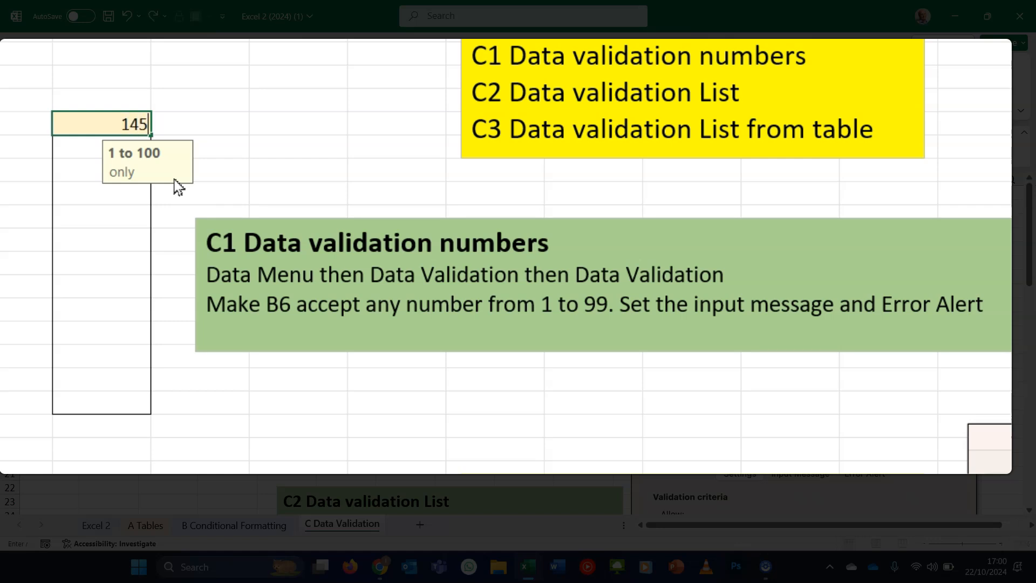
{"action": "key", "text": "Return"}
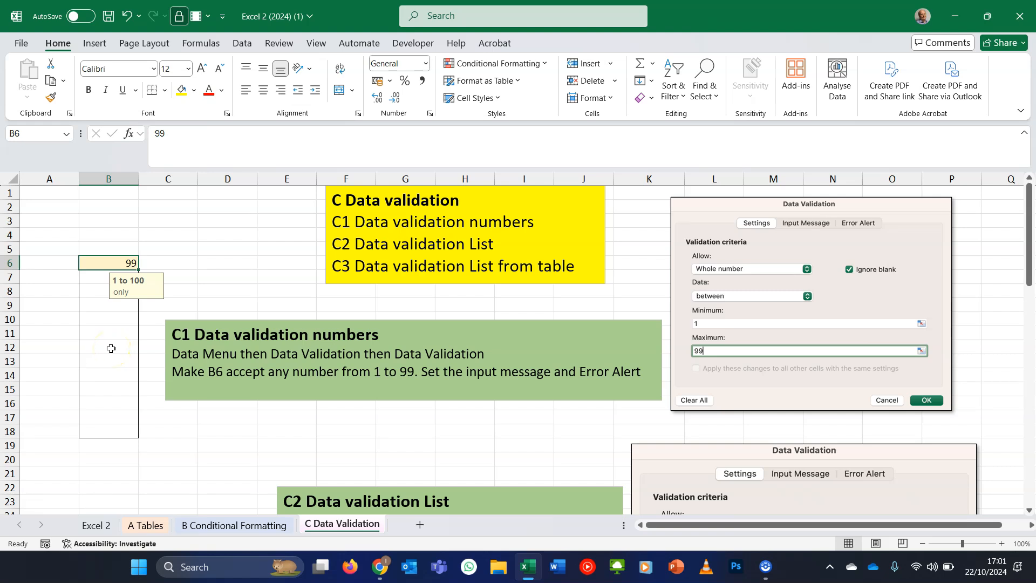
- Clear the contents of B6 and fill its validation down through B18
{"action": "key", "text": "Delete"}
{"action": "left_click", "coordinate": [654, 98]}
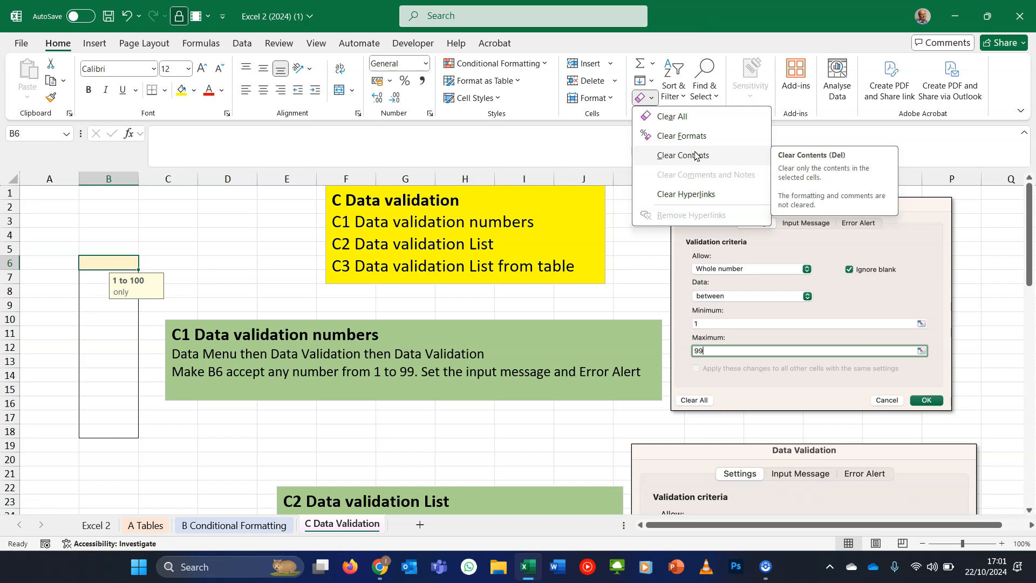
{"action": "left_click", "coordinate": [182, 243]}
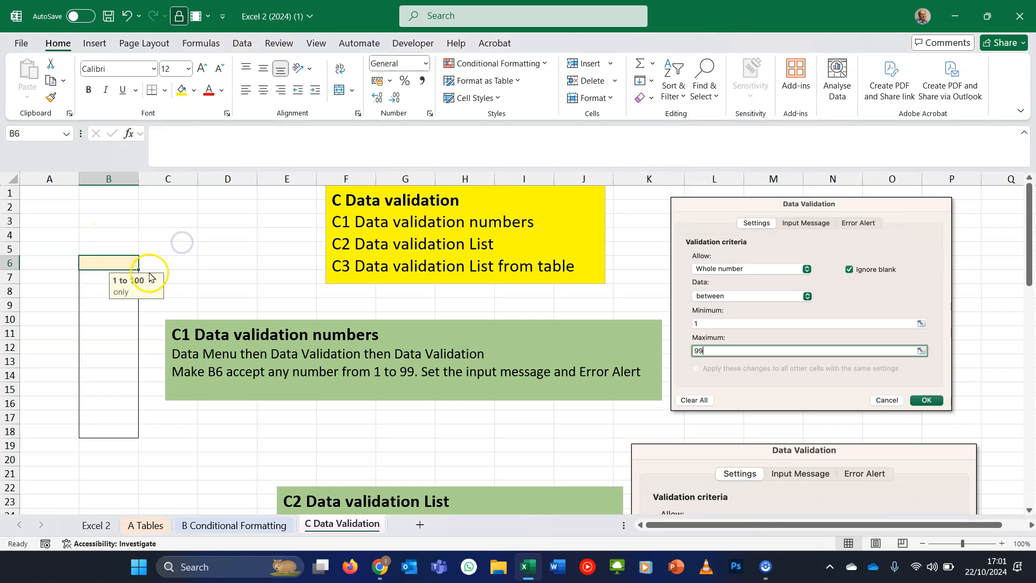
{"action": "left_click_drag", "start_coordinate": [140, 269], "coordinate": [146, 442]}
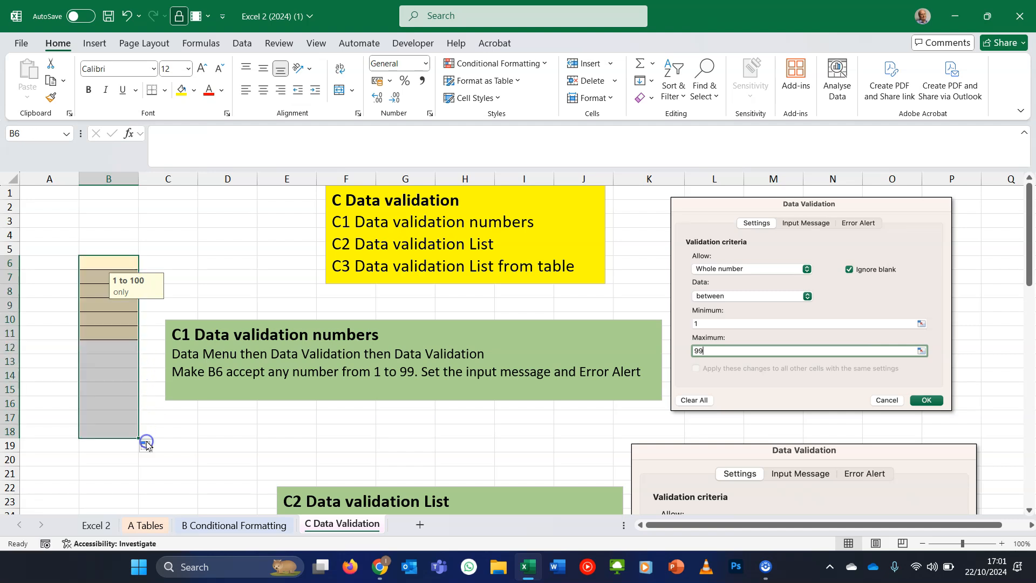
- Try entering 125 in B13 to test the filled-down validation
{"action": "left_click", "coordinate": [116, 357]}
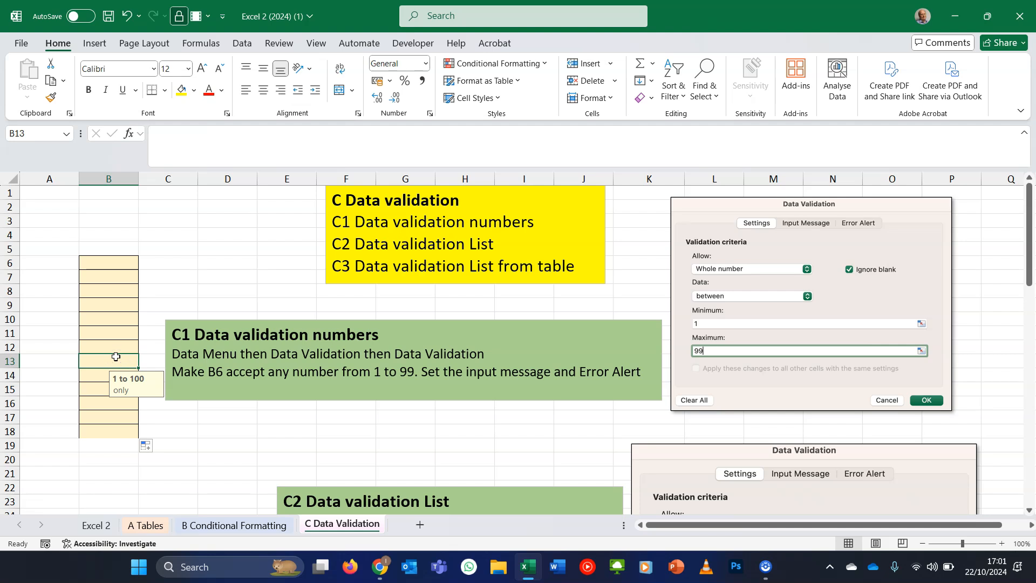
{"action": "type", "text": "125"}
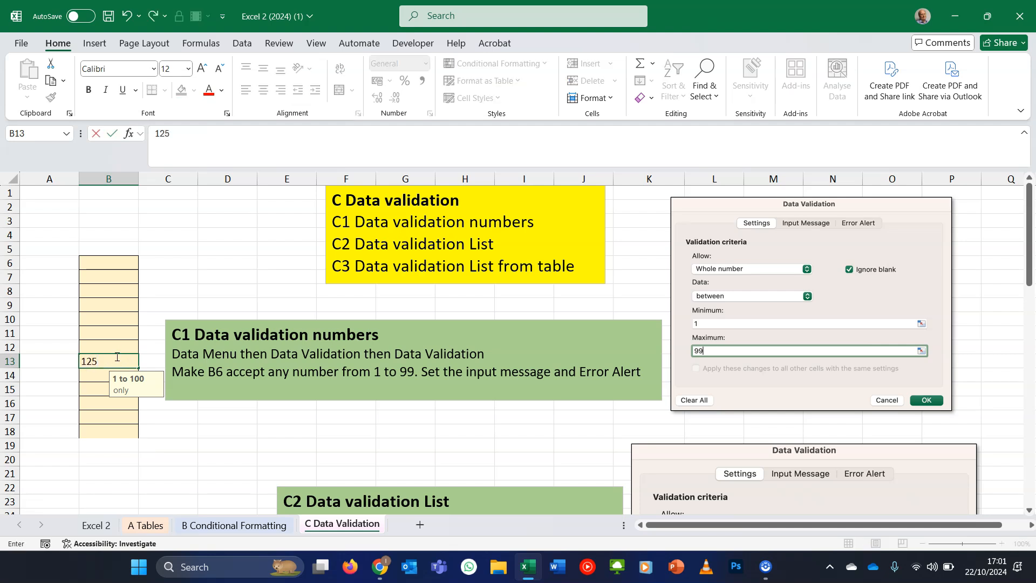
{"action": "key", "text": "Return"}
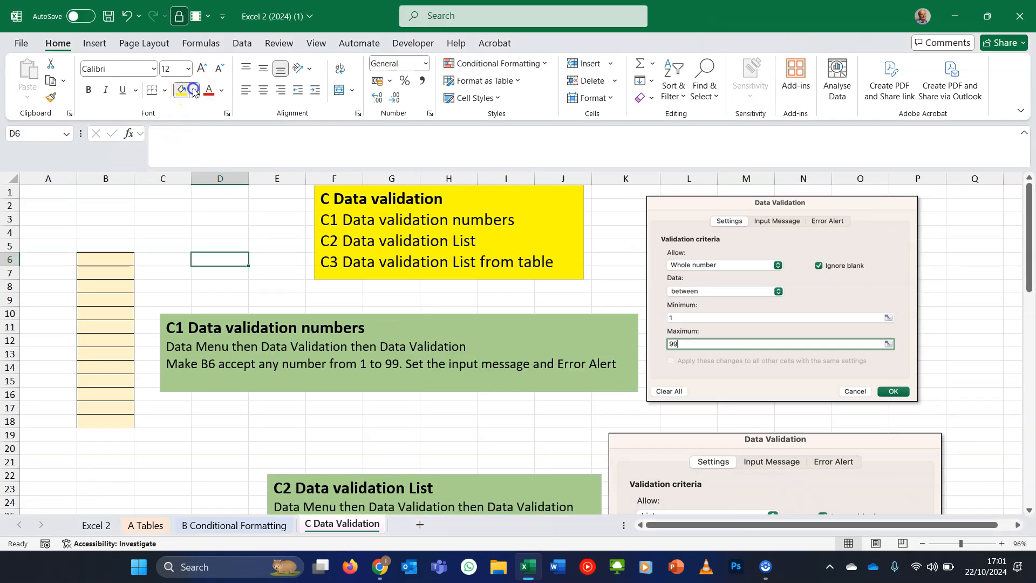
- Fill D6 with pink and give it a list validation with the source each, peach, pear, plum
{"action": "left_click", "coordinate": [194, 91]}
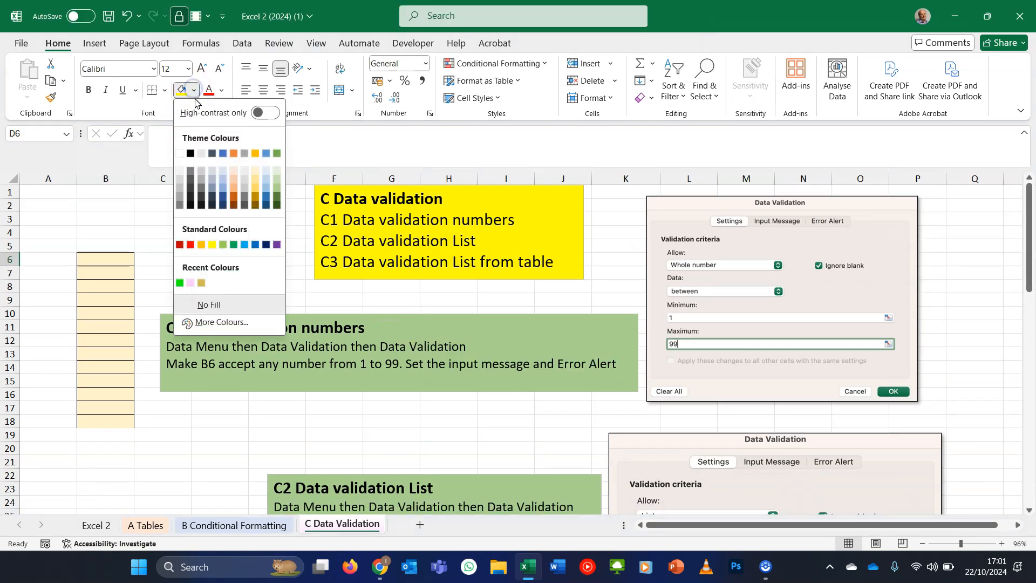
{"action": "left_click", "coordinate": [192, 283]}
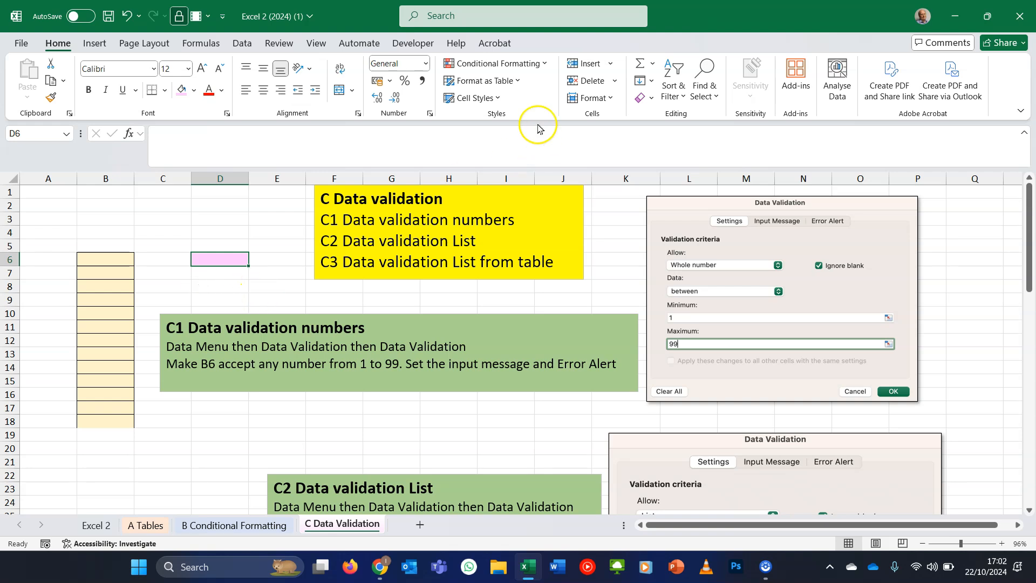
{"action": "left_click", "coordinate": [244, 43]}
{"action": "left_click", "coordinate": [716, 101]}
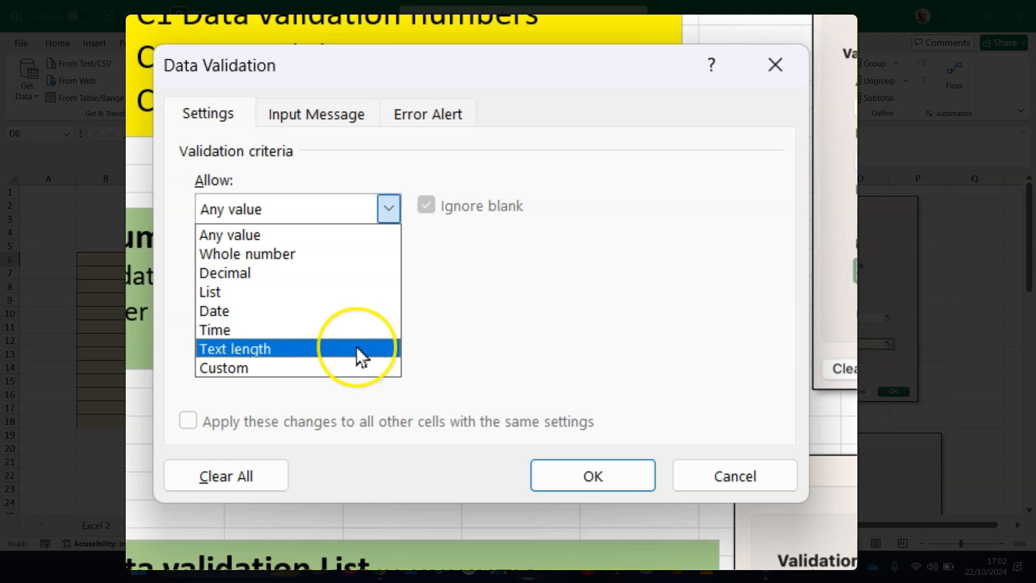
{"action": "left_click", "coordinate": [354, 364]}
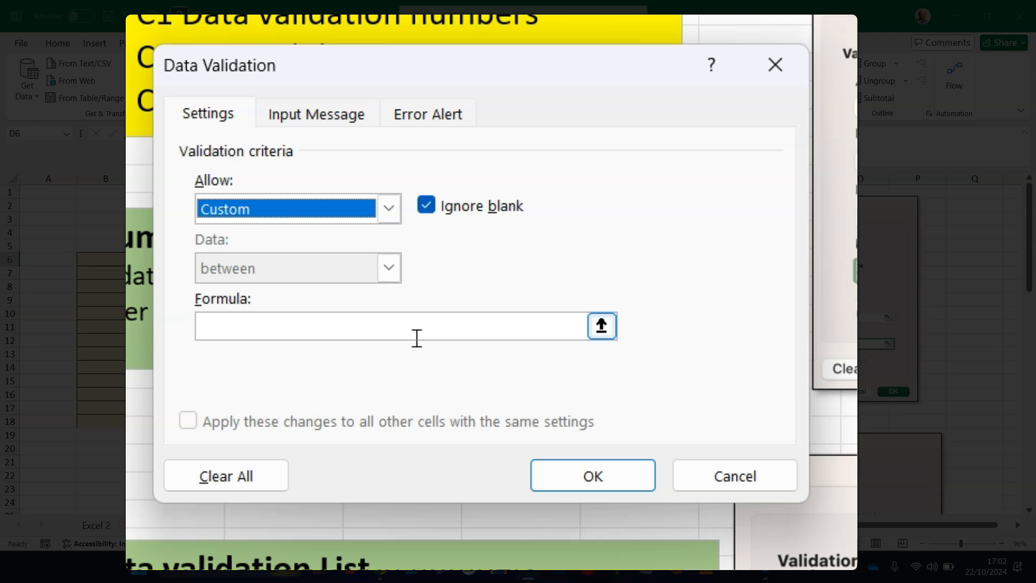
{"action": "left_click", "coordinate": [389, 209]}
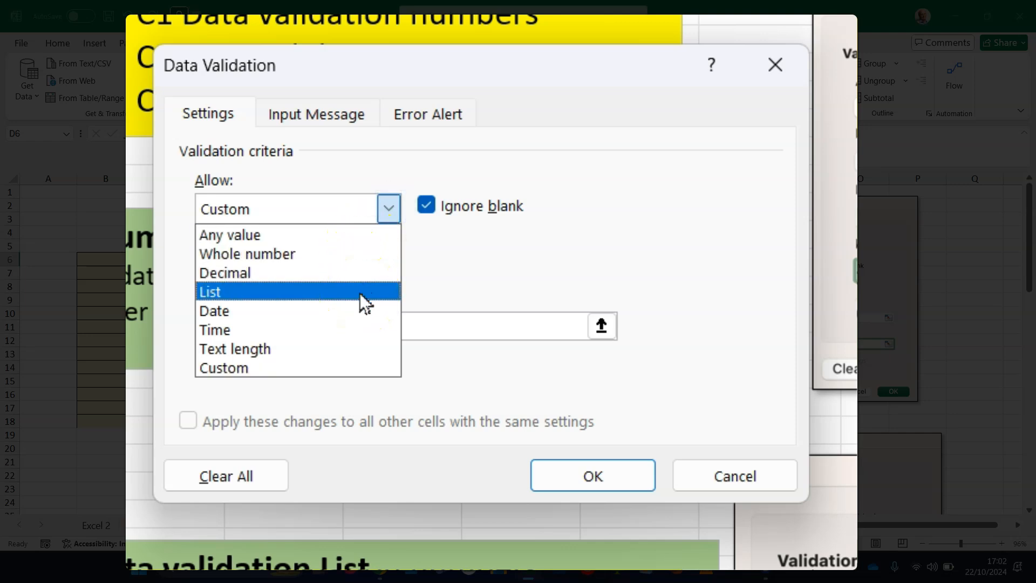
{"action": "left_click", "coordinate": [361, 295]}
{"action": "left_click", "coordinate": [360, 294]}
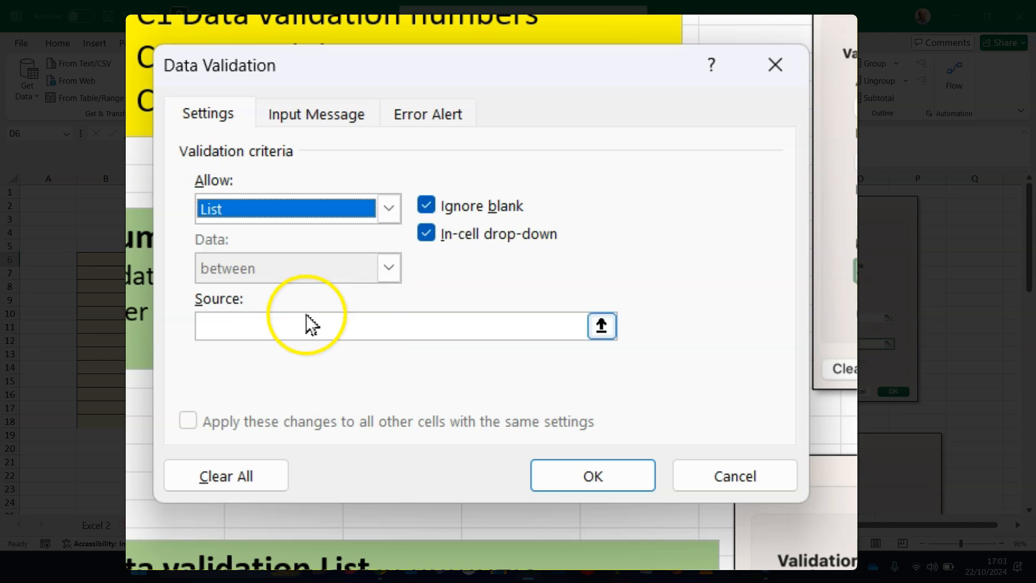
{"action": "left_click", "coordinate": [292, 327]}
{"action": "type", "text": "each,"}
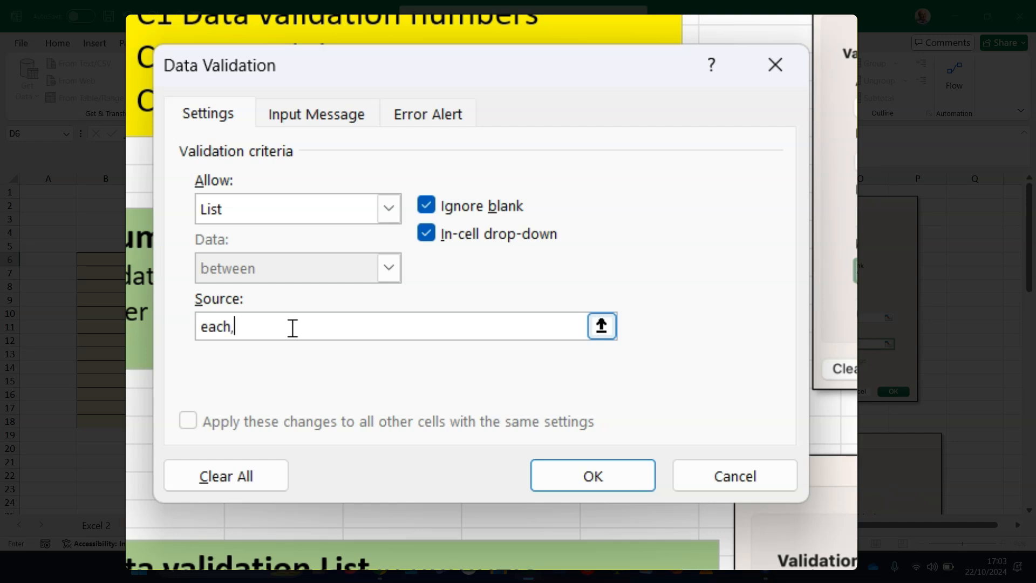
{"action": "type", "text": " peach, pear, "}
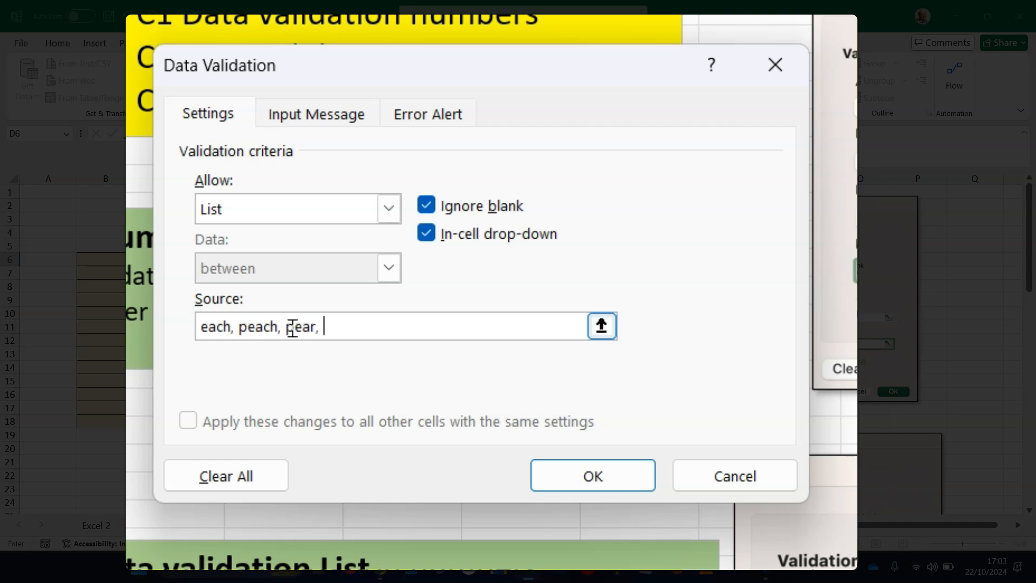
{"action": "type", "text": "plum"}
{"action": "left_click", "coordinate": [628, 483]}
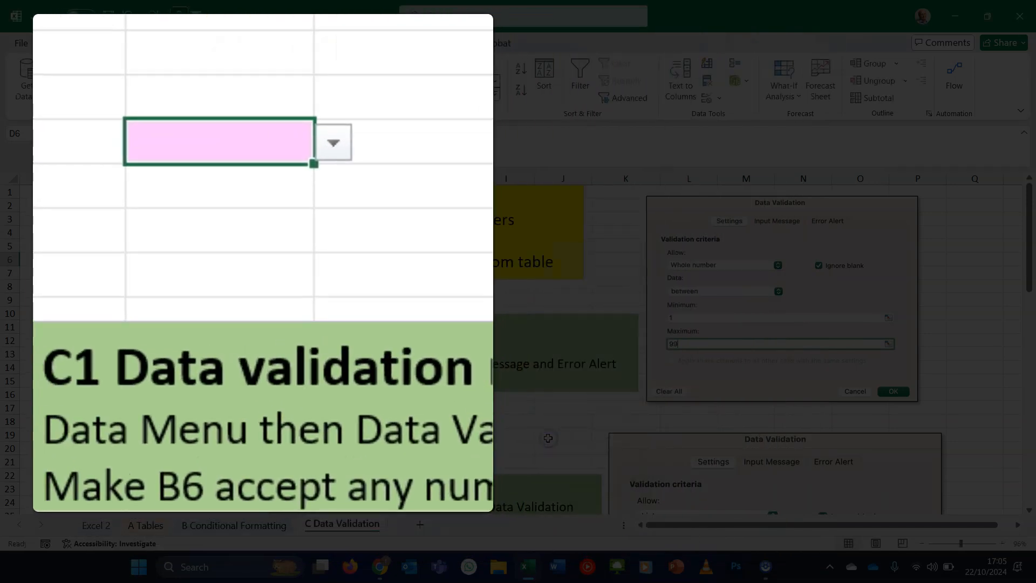
- Test D6's drop-down by picking peach, then typing plum, and reopen the list
{"action": "left_click", "coordinate": [337, 151]}
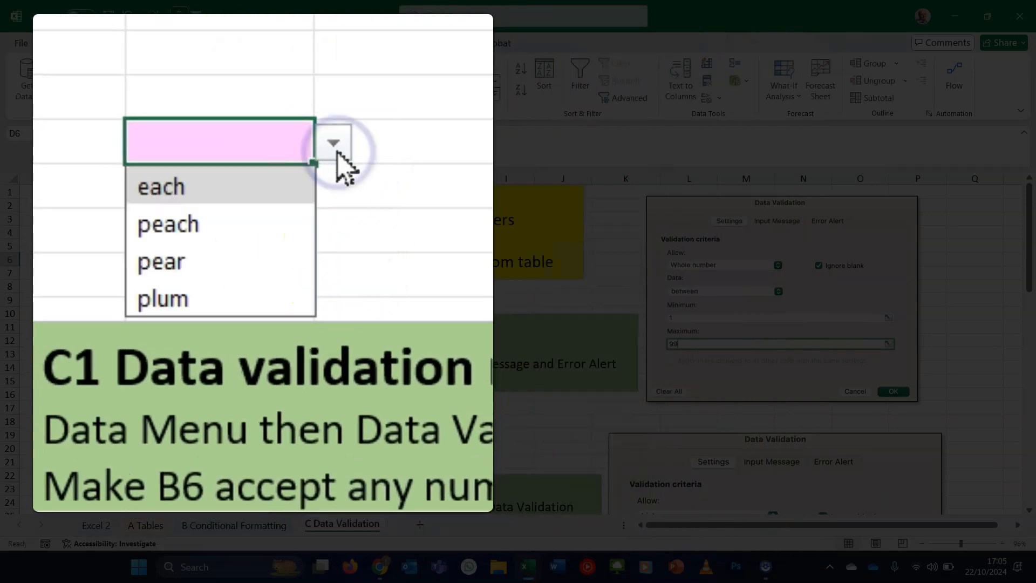
{"action": "left_click", "coordinate": [254, 219]}
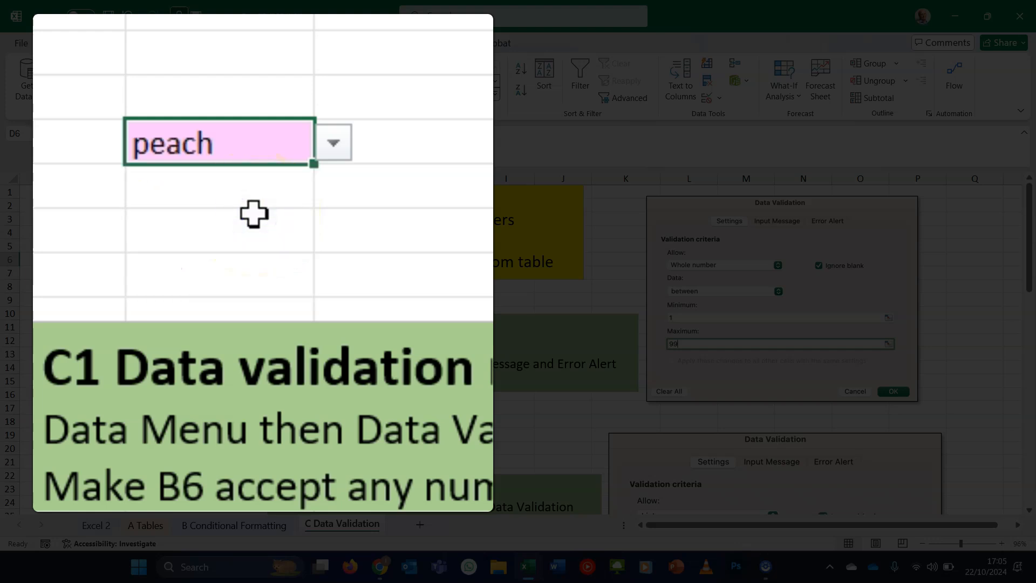
{"action": "type", "text": "plu"}
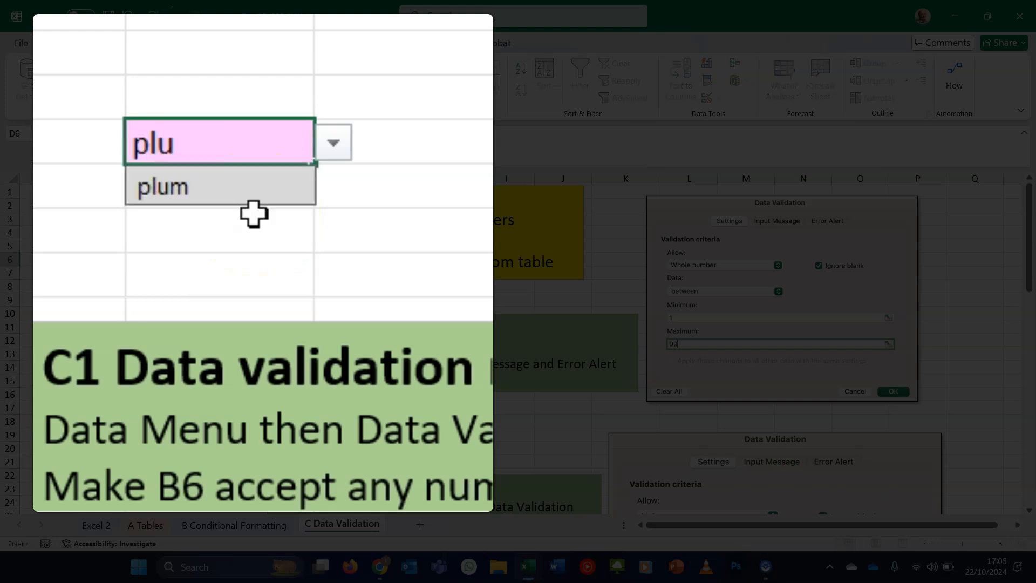
{"action": "type", "text": "m"}
{"action": "key", "text": "Return"}
{"action": "left_click", "coordinate": [270, 146]}
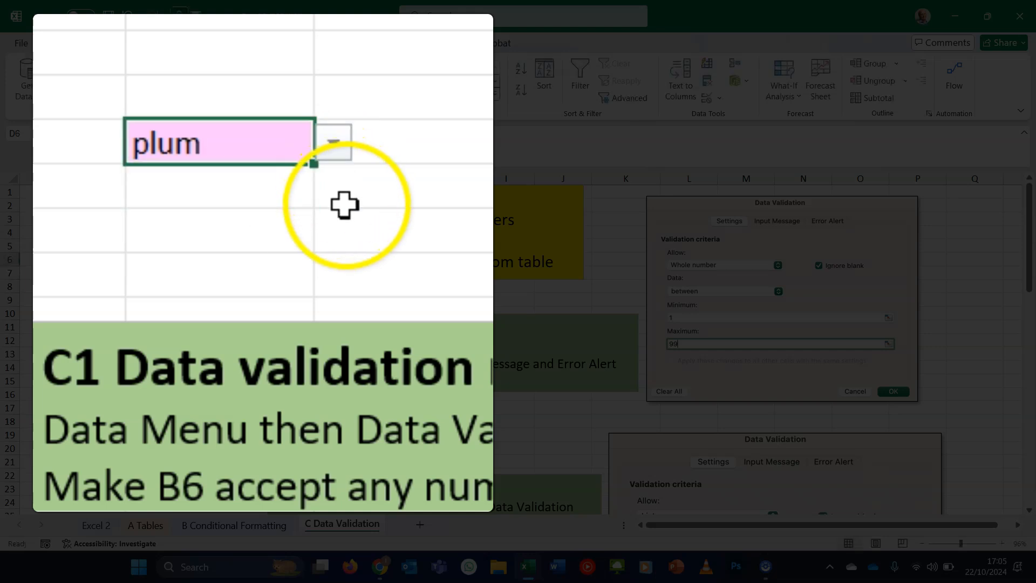
{"action": "left_click", "coordinate": [334, 142]}
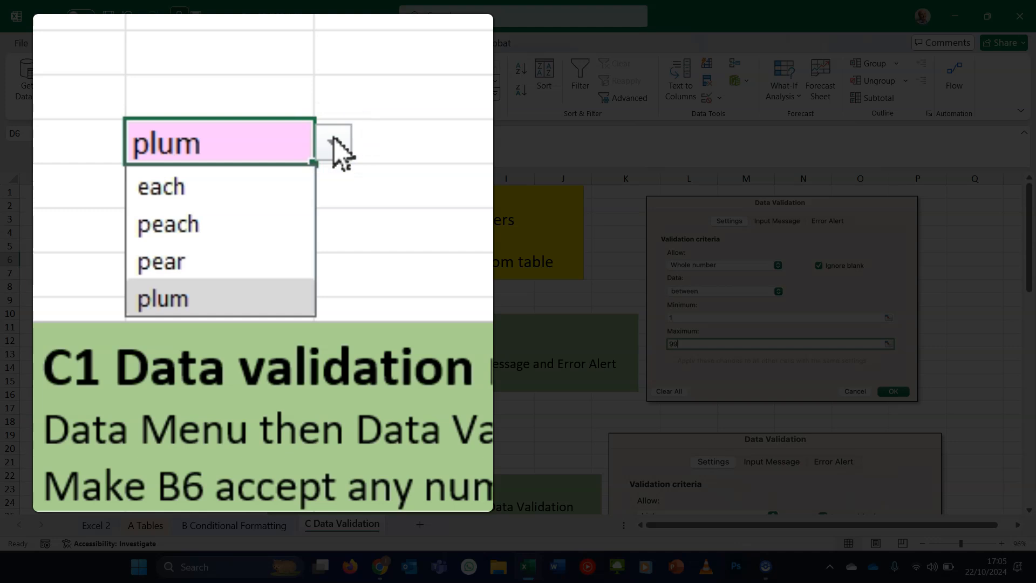
- Remove plum from D6's list validation source
{"action": "left_click", "coordinate": [333, 140]}
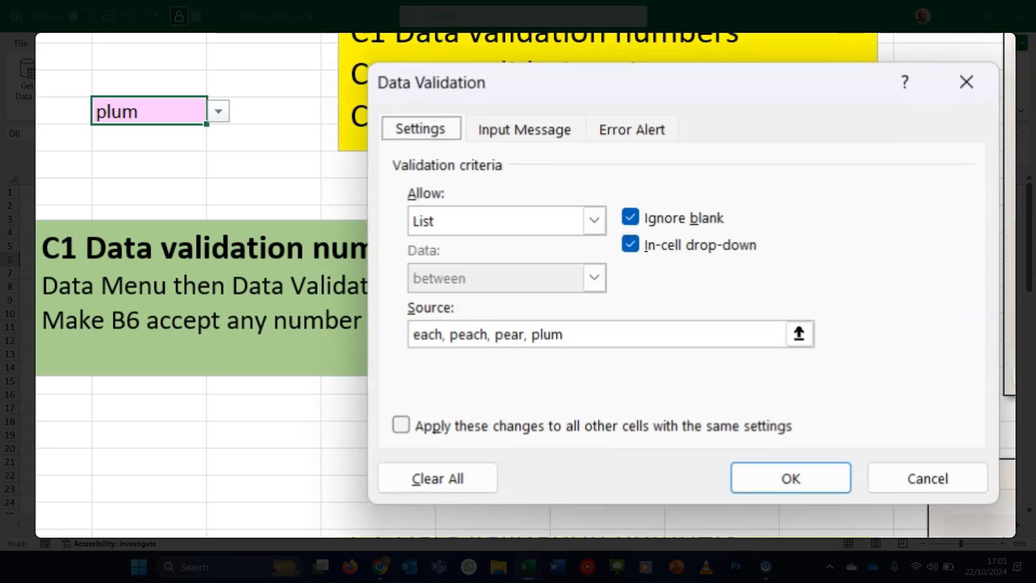
{"action": "left_click", "coordinate": [573, 334]}
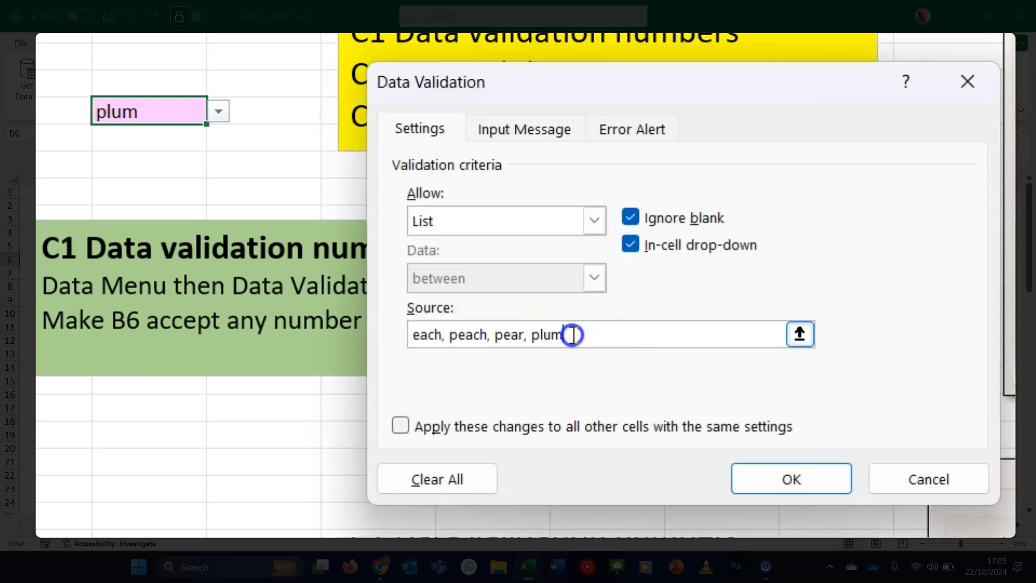
{"action": "key", "text": "BackSpace"}
{"action": "key", "text": "BackSpace"}
{"action": "key", "text": "BackSpace"}
{"action": "key", "text": "BackSpace"}
{"action": "key", "text": "BackSpace"}
{"action": "key", "text": "BackSpace"}
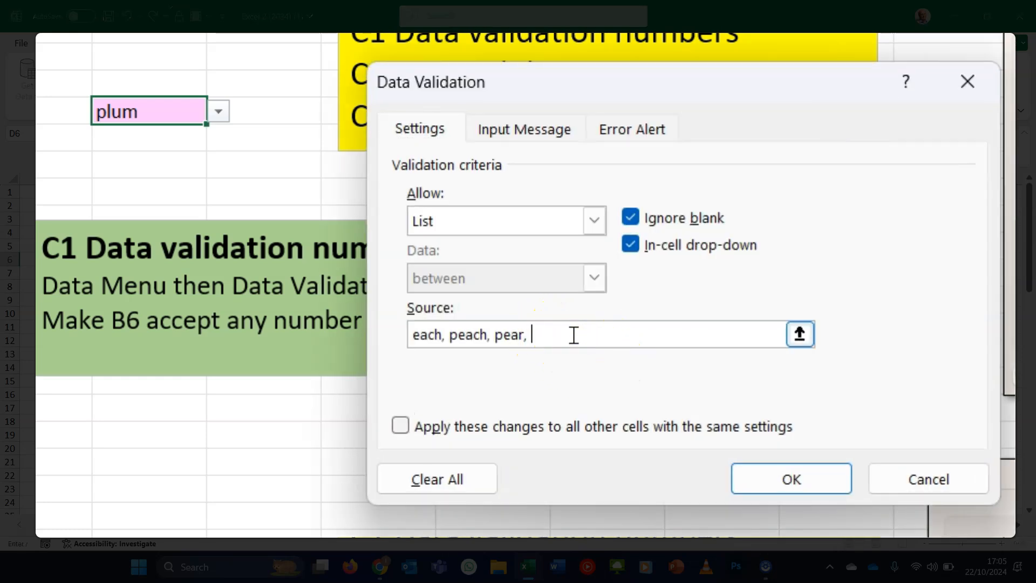
{"action": "key", "text": "Return"}
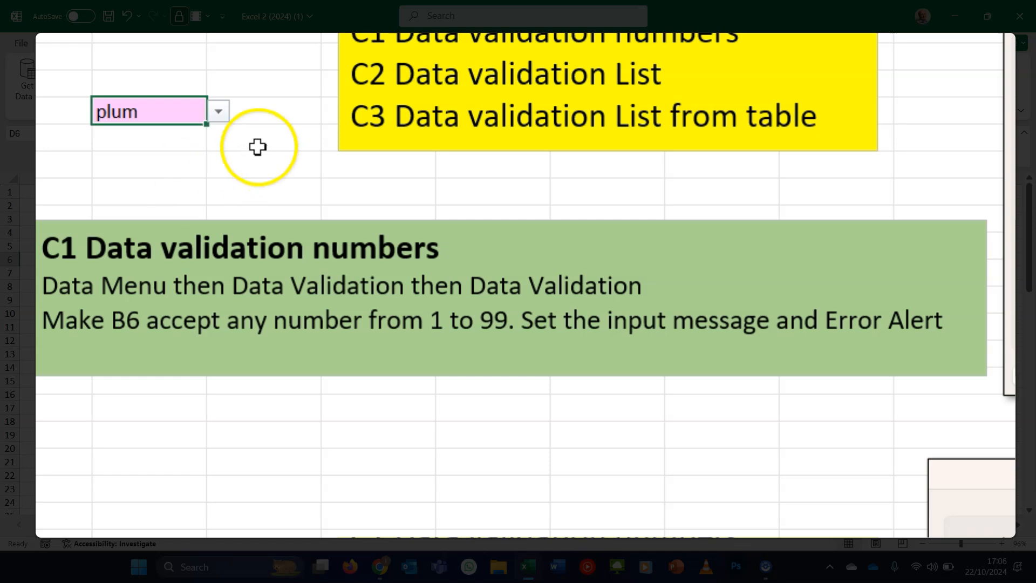
- Pick peach from D6's drop-down list and reopen it to check the entries
{"action": "left_click", "coordinate": [223, 111]}
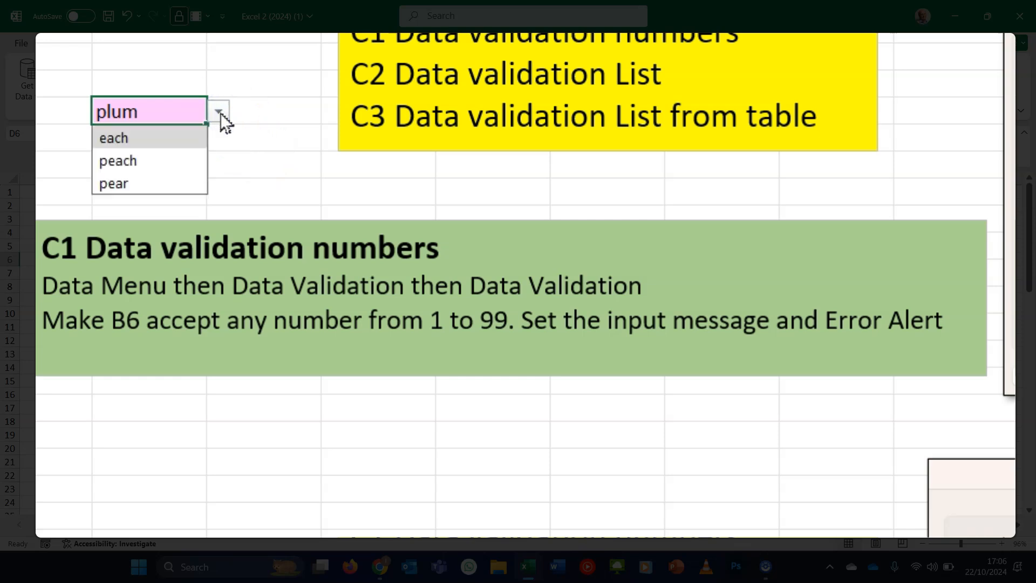
{"action": "left_click", "coordinate": [165, 166]}
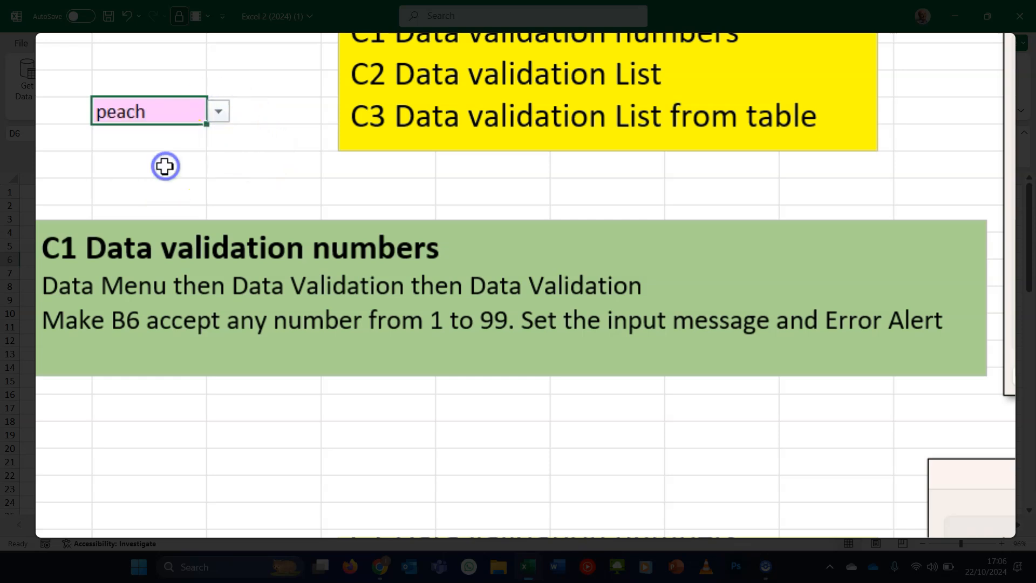
{"action": "left_click", "coordinate": [220, 116]}
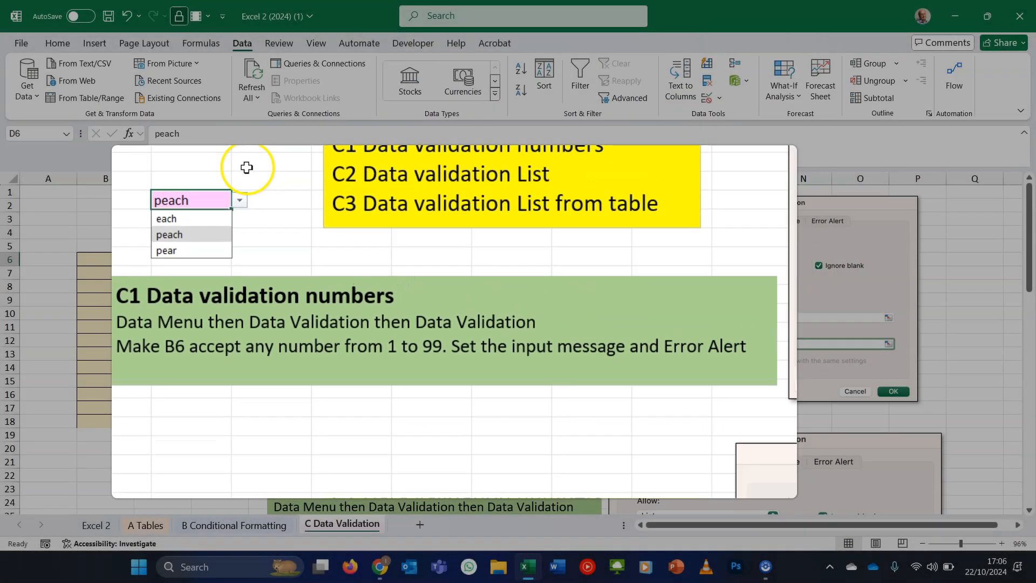
- Set B6's validation maximum to 200 and apply the change to all cells with the same settings
{"action": "left_click", "coordinate": [265, 57]}
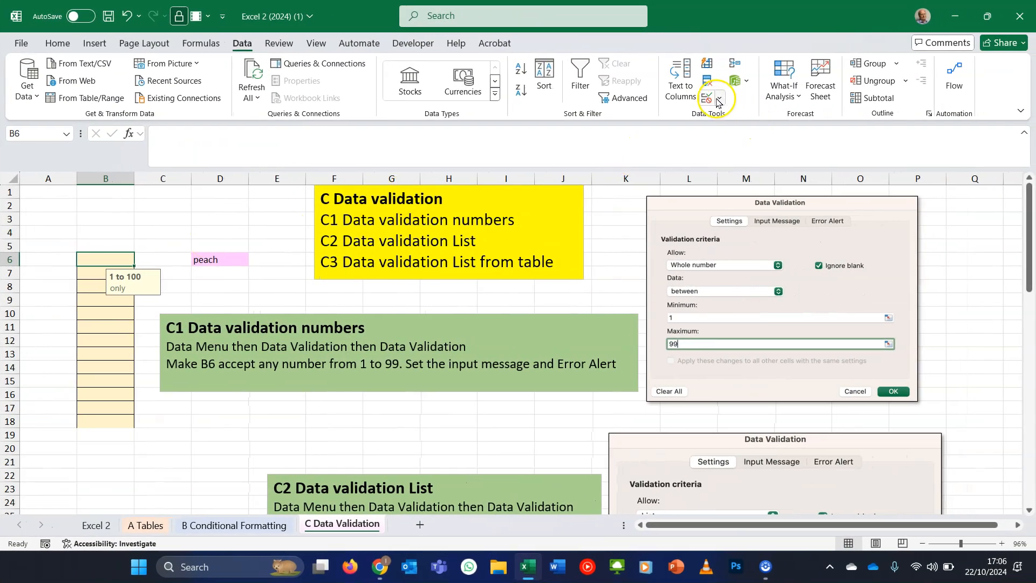
{"action": "left_click", "coordinate": [718, 103]}
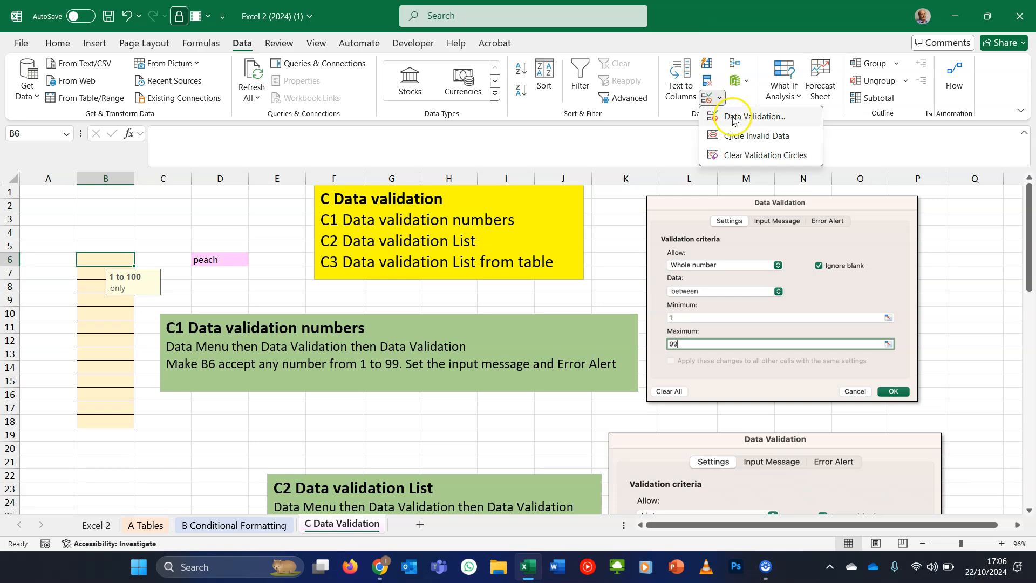
{"action": "left_click", "coordinate": [734, 117]}
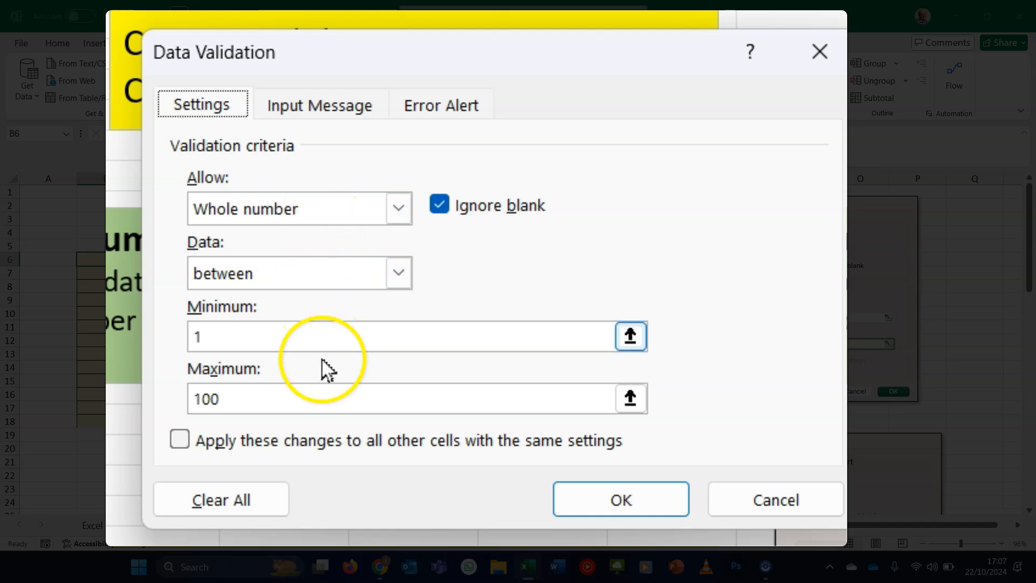
{"action": "left_click_drag", "start_coordinate": [323, 402], "coordinate": [165, 399]}
{"action": "type", "text": "20"}
{"action": "left_click", "coordinate": [220, 442]}
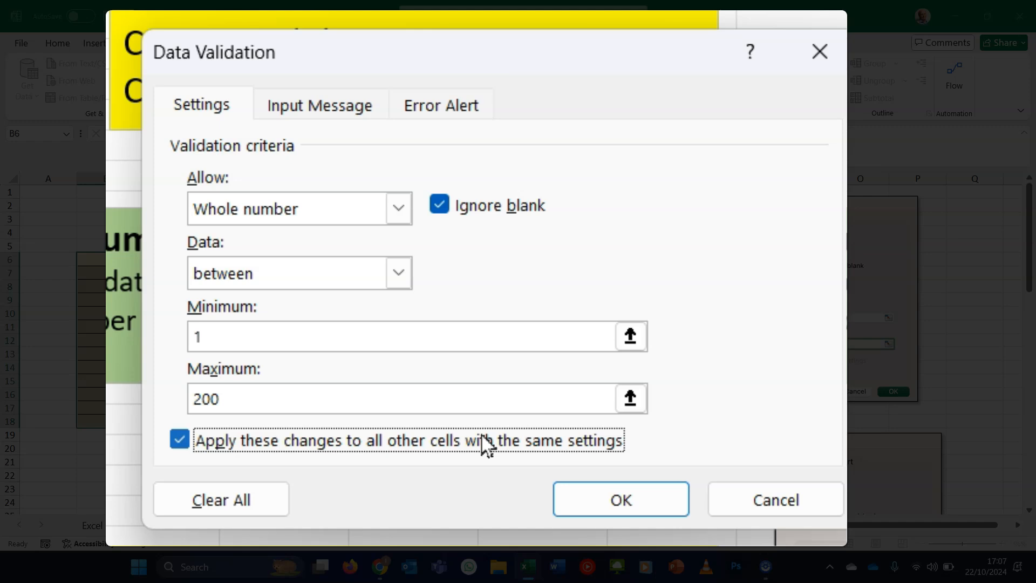
- Change the input message title to "1 to 200" and apply the validation
{"action": "left_click", "coordinate": [319, 105]}
{"action": "left_click", "coordinate": [277, 247]}
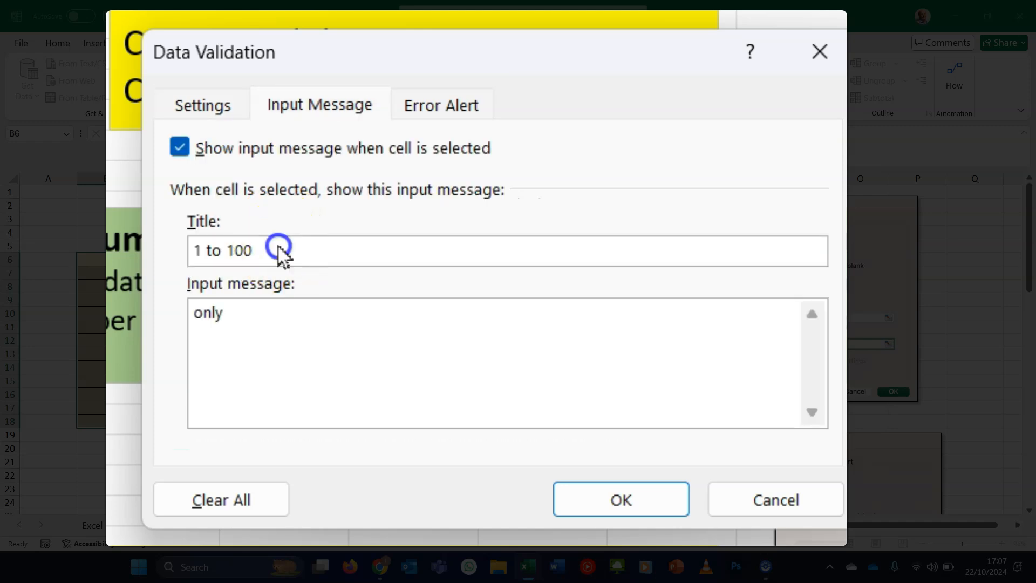
{"action": "key", "text": "BackSpace"}
{"action": "key", "text": "BackSpace"}
{"action": "key", "text": "BackSpace"}
{"action": "type", "text": "200"}
{"action": "left_click", "coordinate": [440, 106]}
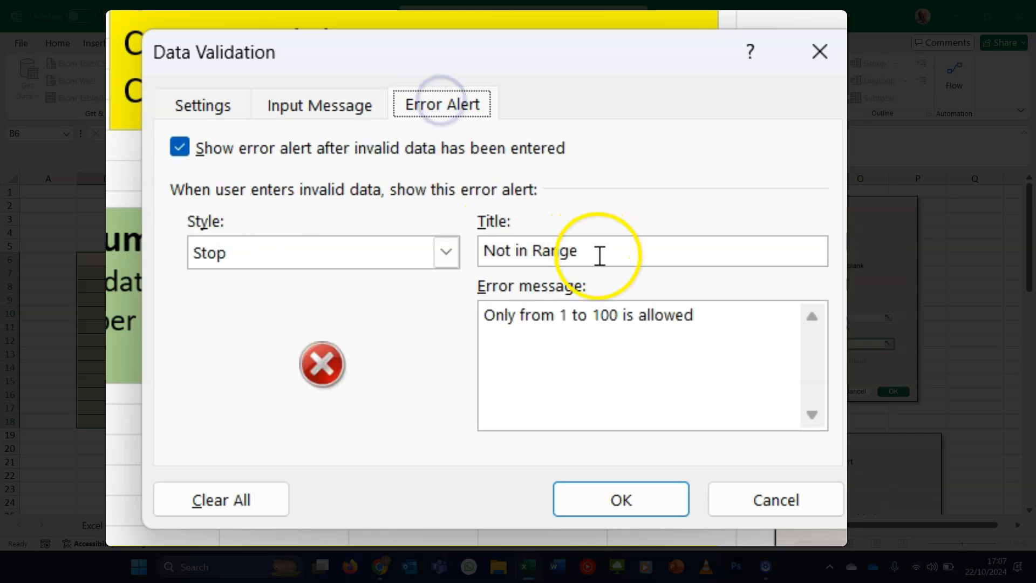
{"action": "left_click", "coordinate": [602, 318]}
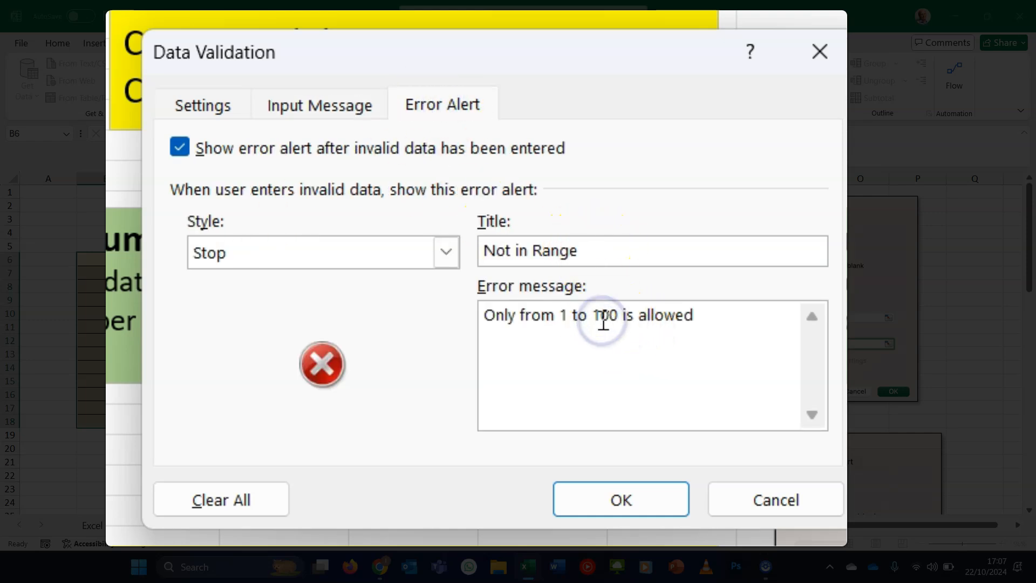
{"action": "left_click", "coordinate": [620, 502]}
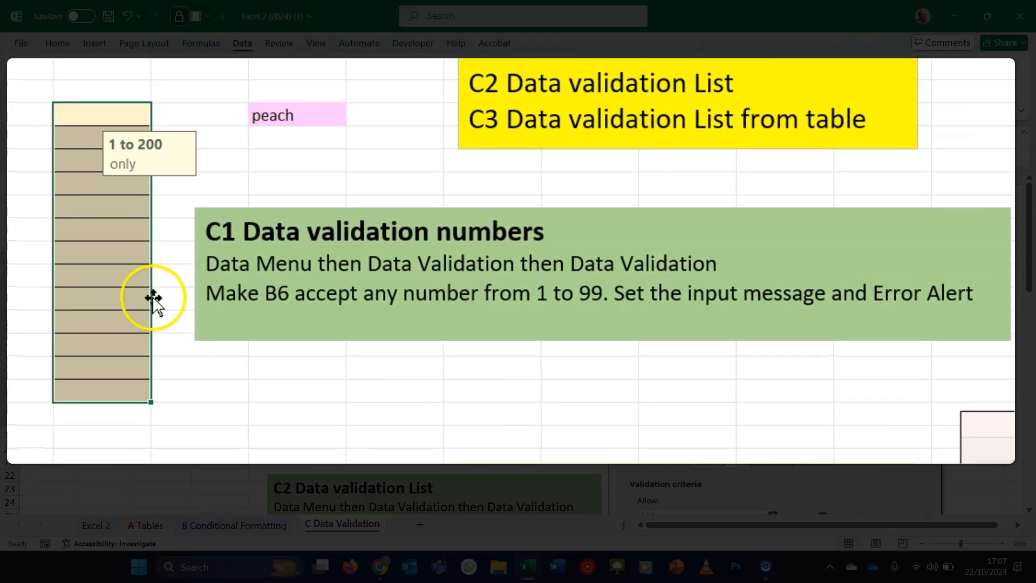
- Enter 20 in B13 to test the updated validation
{"action": "left_click", "coordinate": [121, 292]}
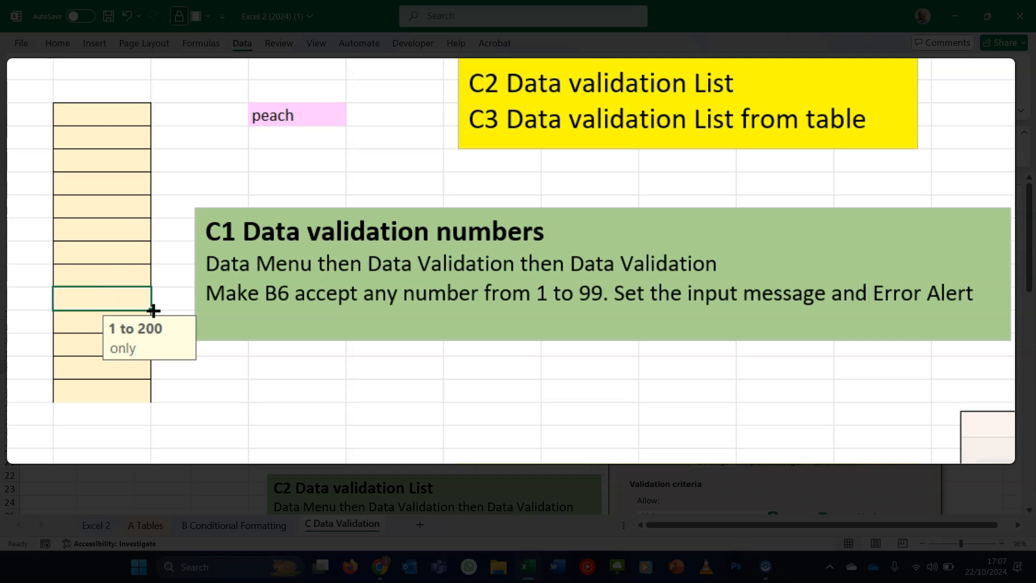
{"action": "type", "text": "200"}
{"action": "key", "text": "Return"}
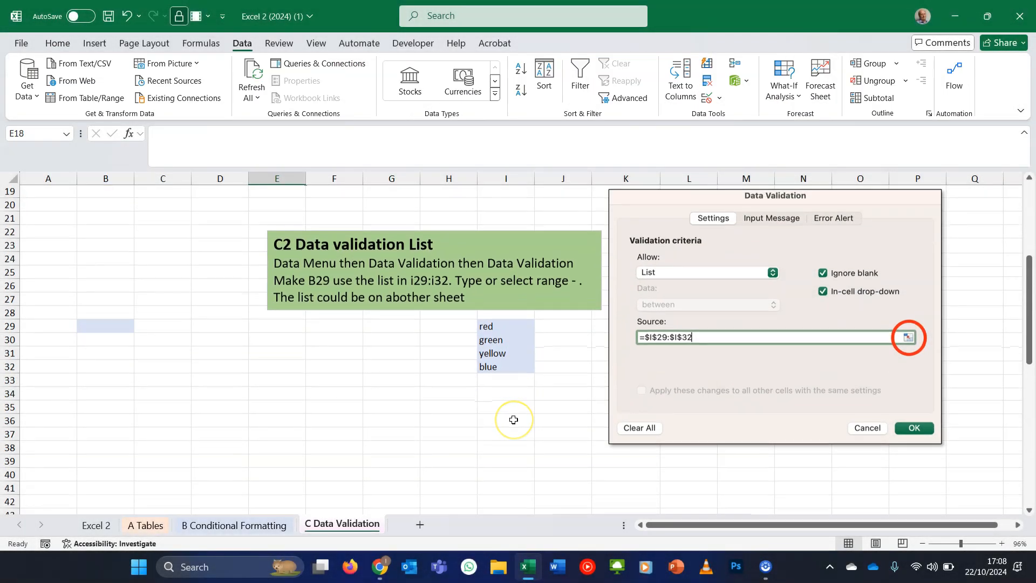
{"action": "scroll", "coordinate": [513, 419], "scroll_direction": "down", "scroll_amount": 8}
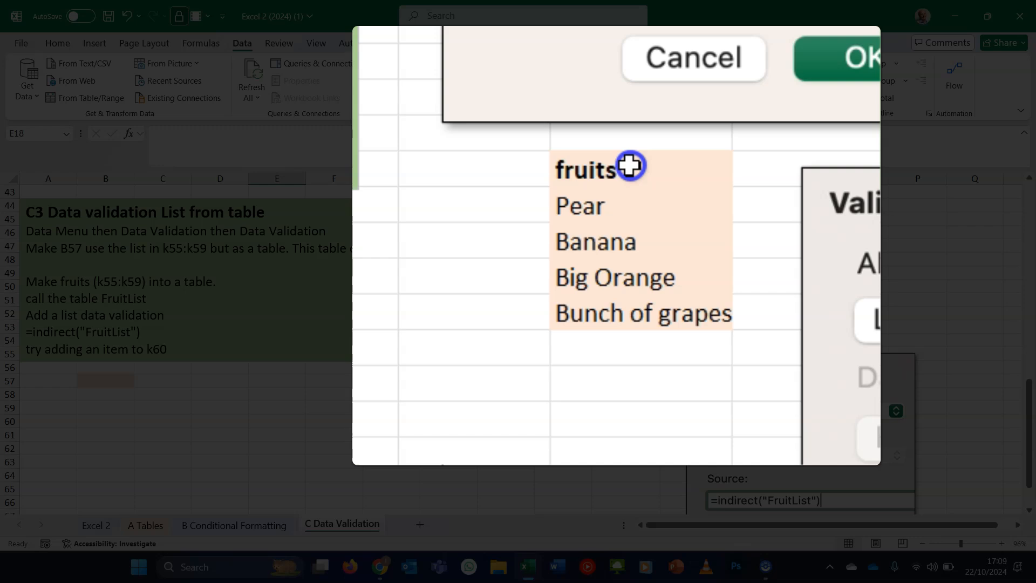
- Format the fruits range K55:K59 as a table with headers, using a medium peach table style
{"action": "left_click", "coordinate": [629, 166]}
{"action": "left_click_drag", "start_coordinate": [630, 166], "coordinate": [647, 354]}
{"action": "key", "text": "ctrl+t"}
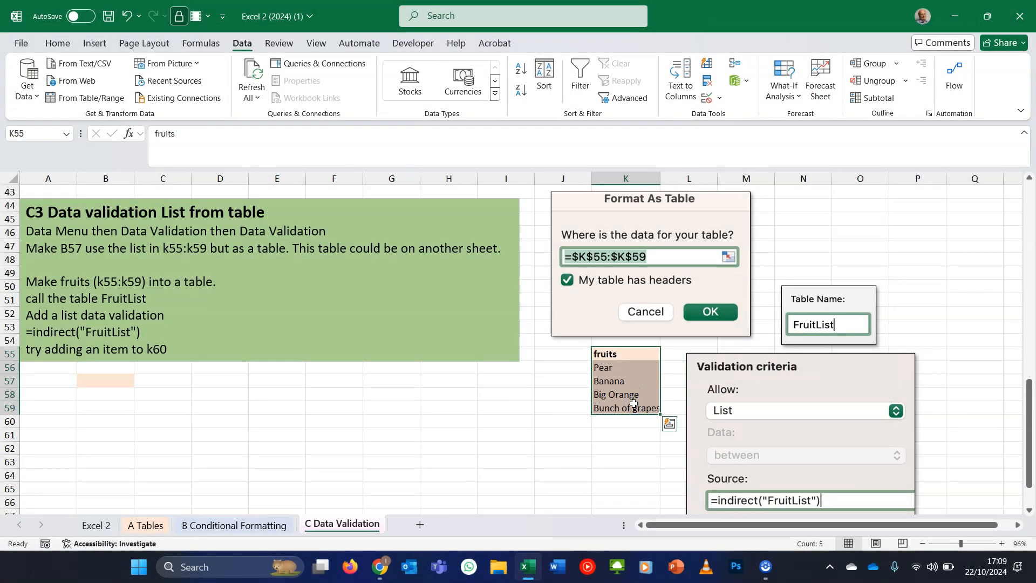
{"action": "left_click", "coordinate": [629, 382]}
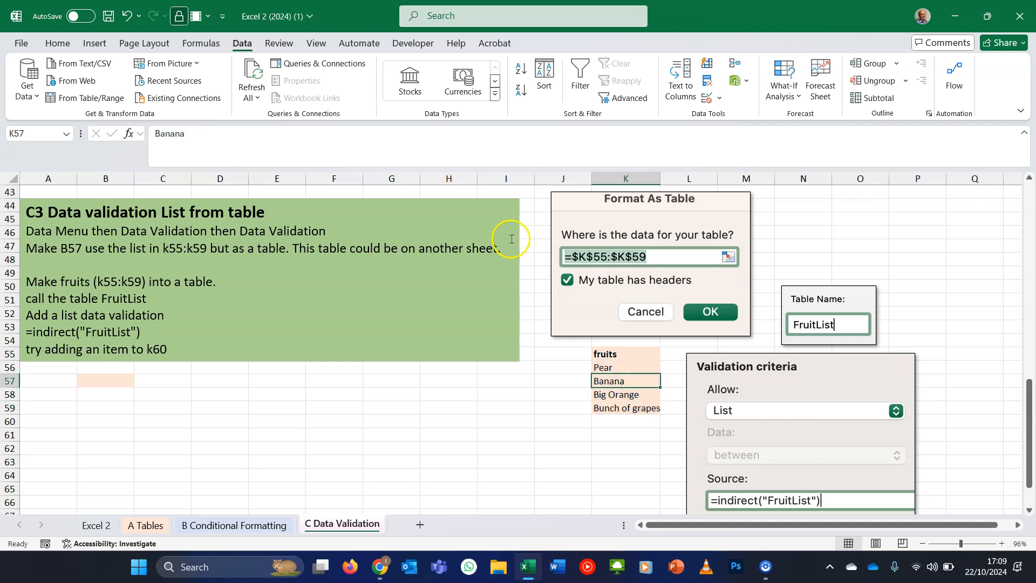
{"action": "left_click", "coordinate": [60, 43]}
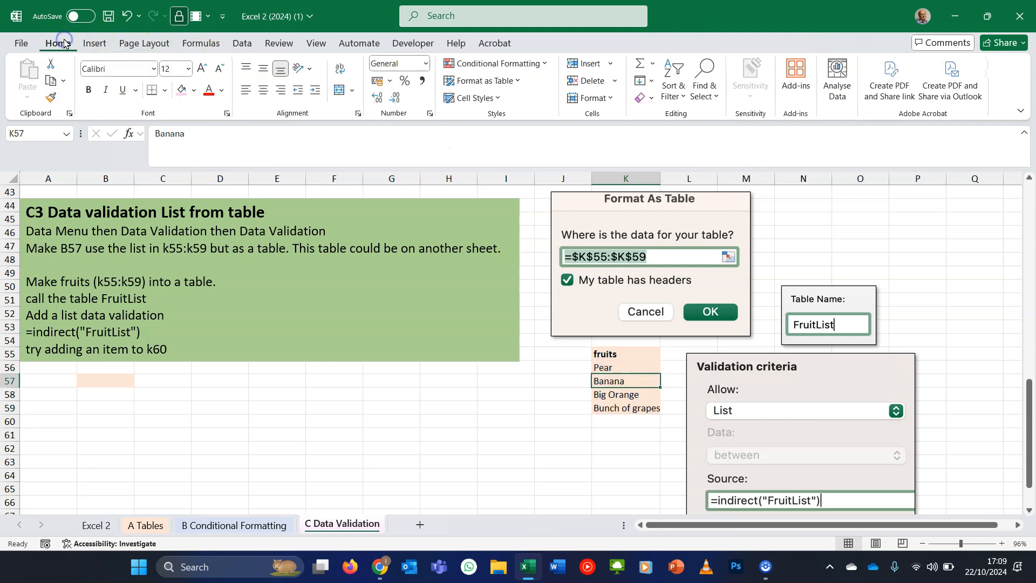
{"action": "left_click", "coordinate": [517, 81]}
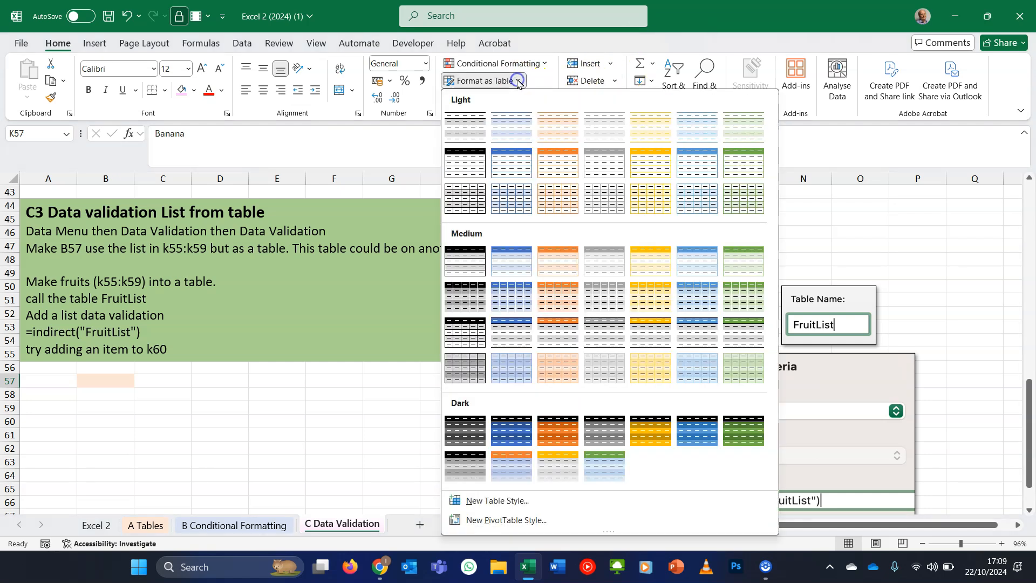
{"action": "left_click", "coordinate": [552, 263]}
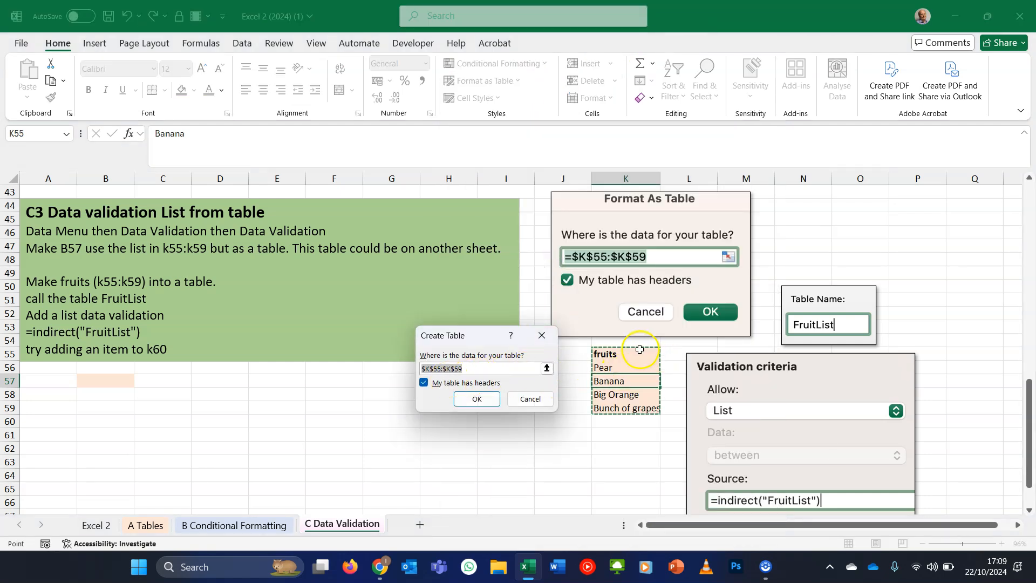
{"action": "left_click", "coordinate": [477, 399]}
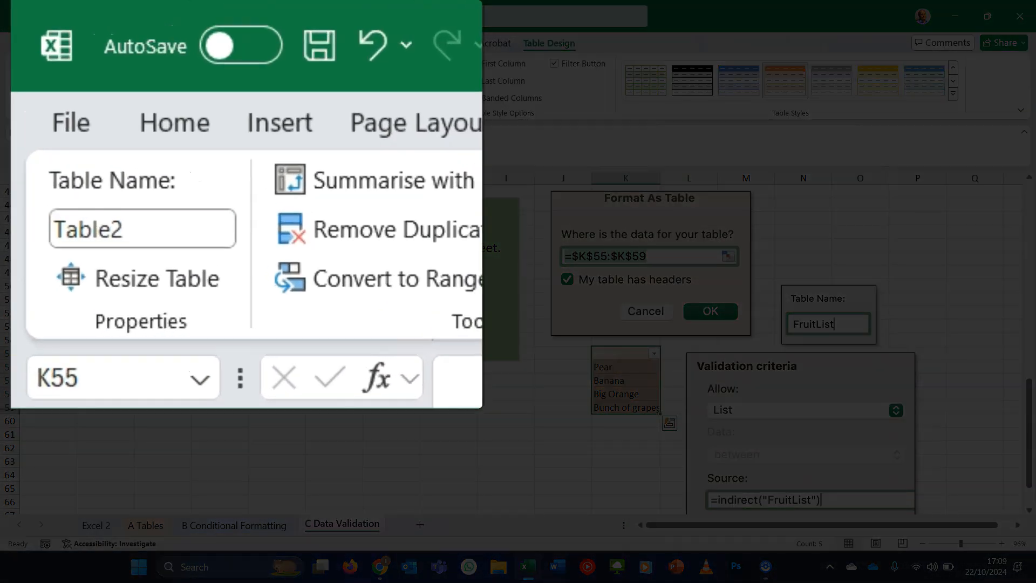
- Rename the new table to fruits
{"action": "left_click", "coordinate": [154, 232]}
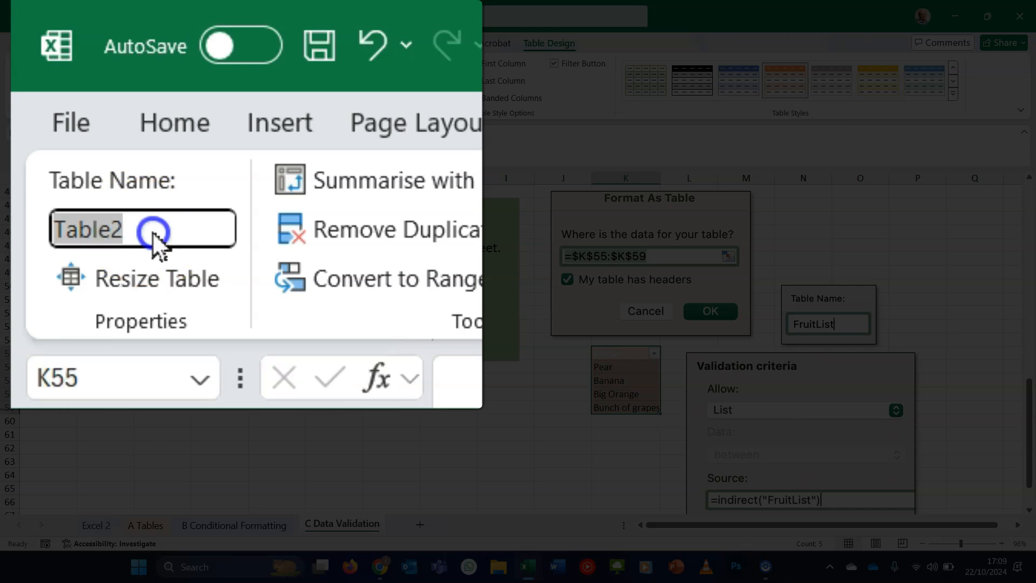
{"action": "type", "text": "fruits"}
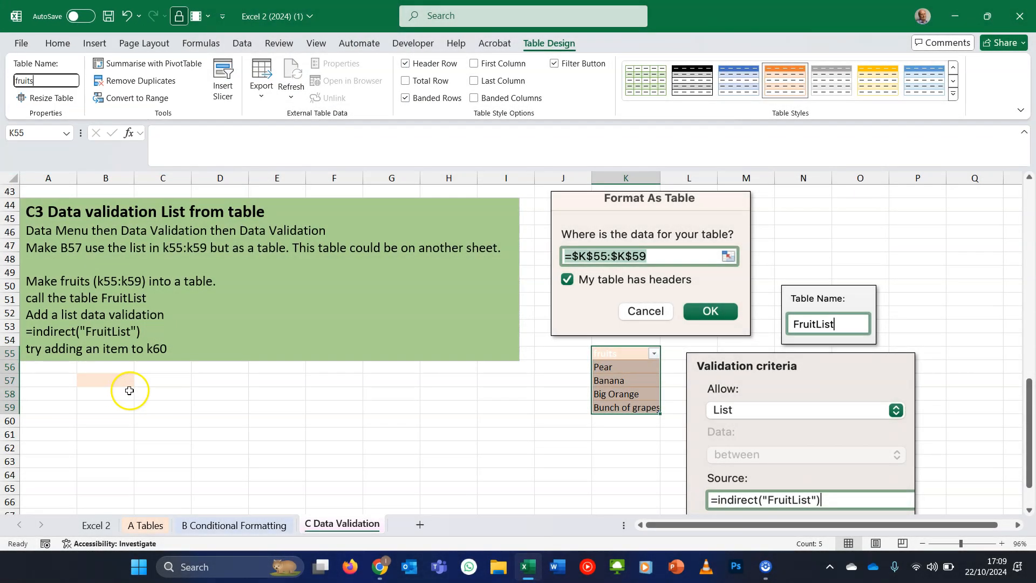
{"action": "left_click", "coordinate": [118, 385]}
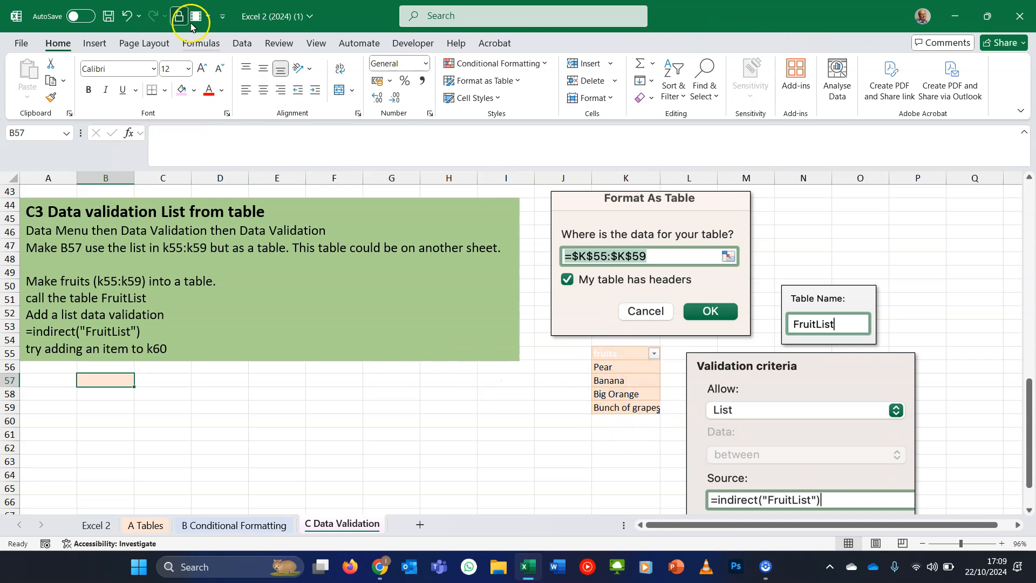
- Add list data validation to B57 with the source =indirect("fruits")
{"action": "left_click", "coordinate": [242, 44]}
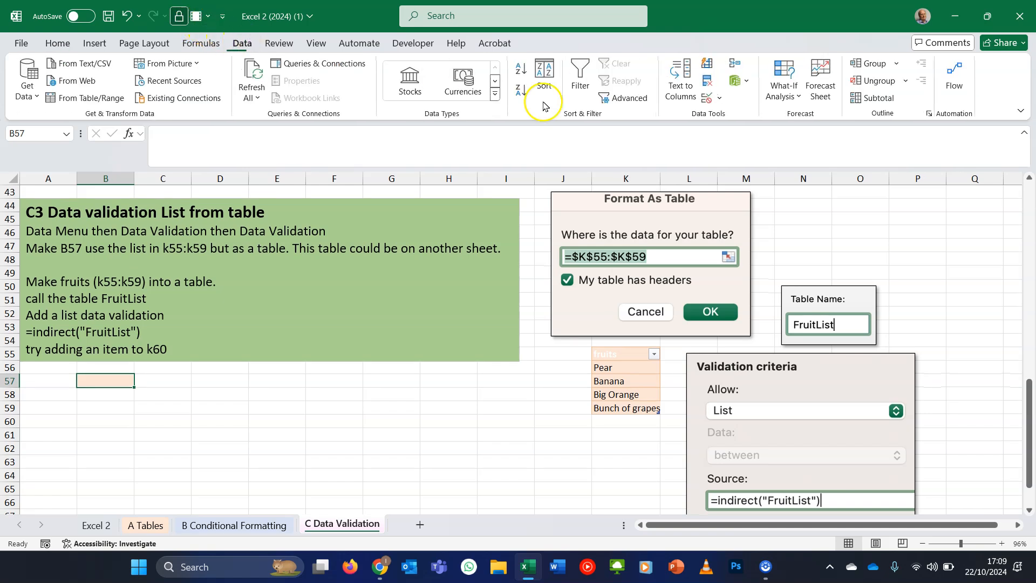
{"action": "left_click", "coordinate": [721, 99]}
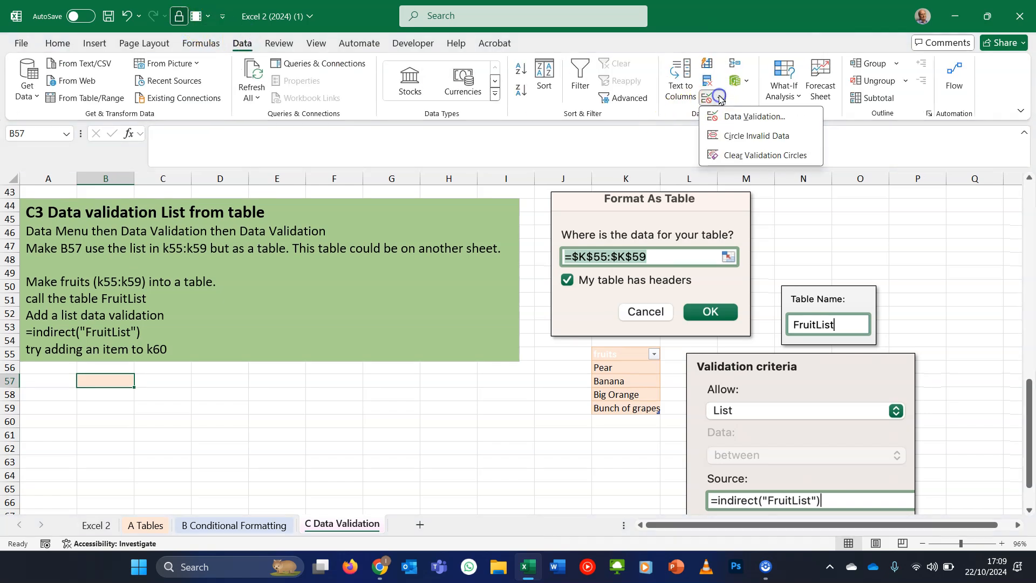
{"action": "left_click", "coordinate": [735, 112]}
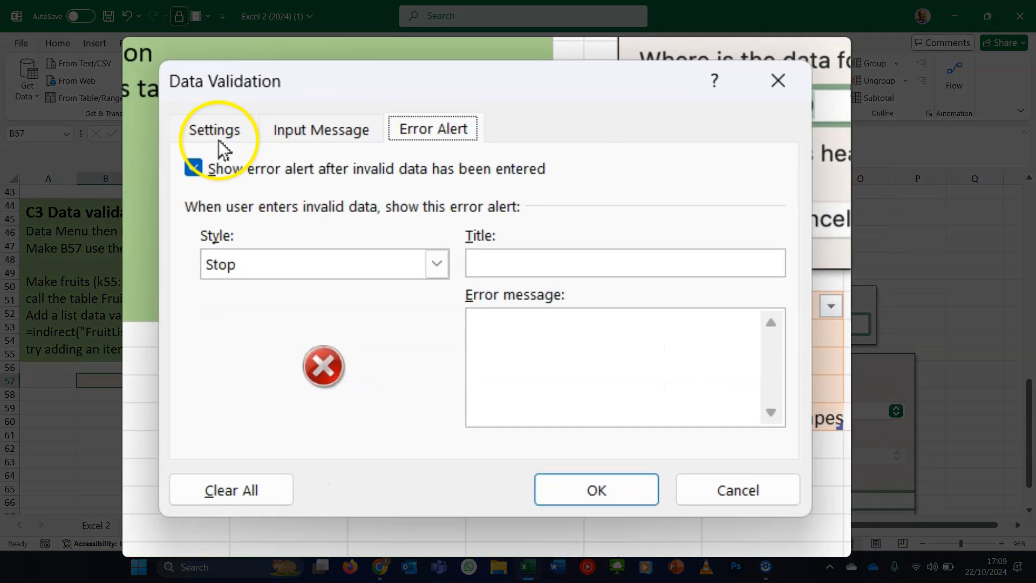
{"action": "left_click", "coordinate": [357, 269]}
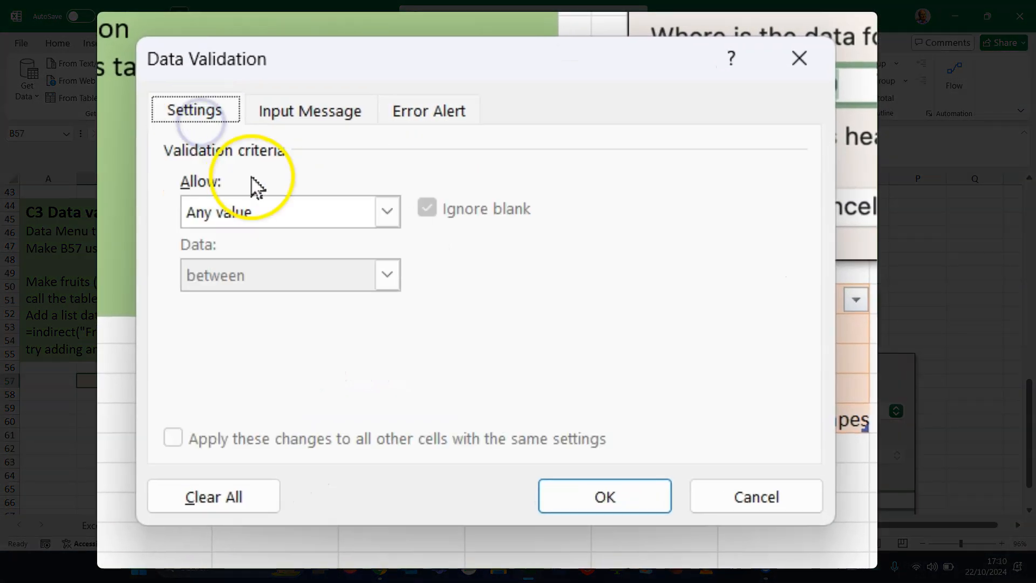
{"action": "left_click", "coordinate": [271, 207]}
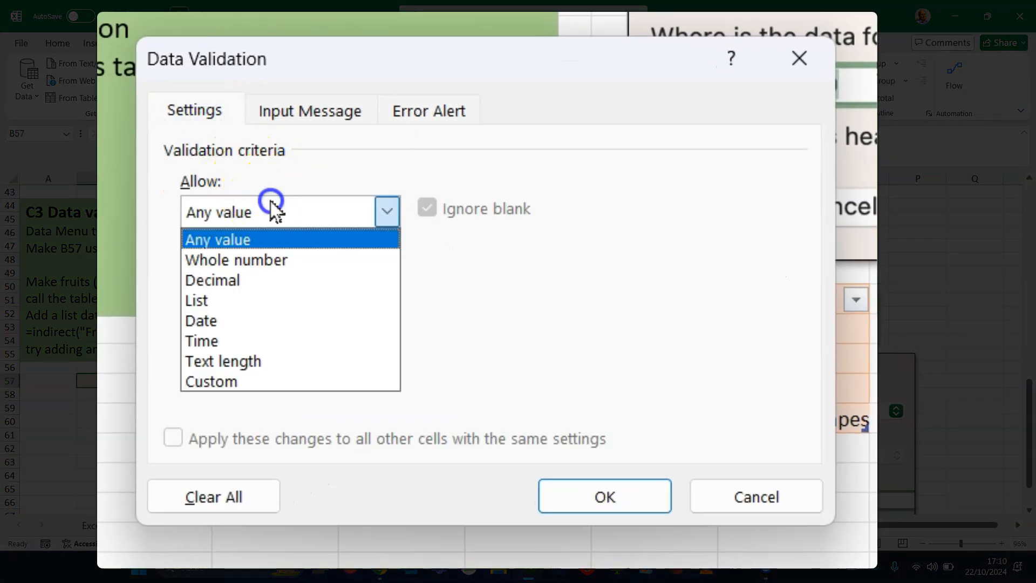
{"action": "left_click", "coordinate": [274, 302]}
{"action": "left_click", "coordinate": [273, 334]}
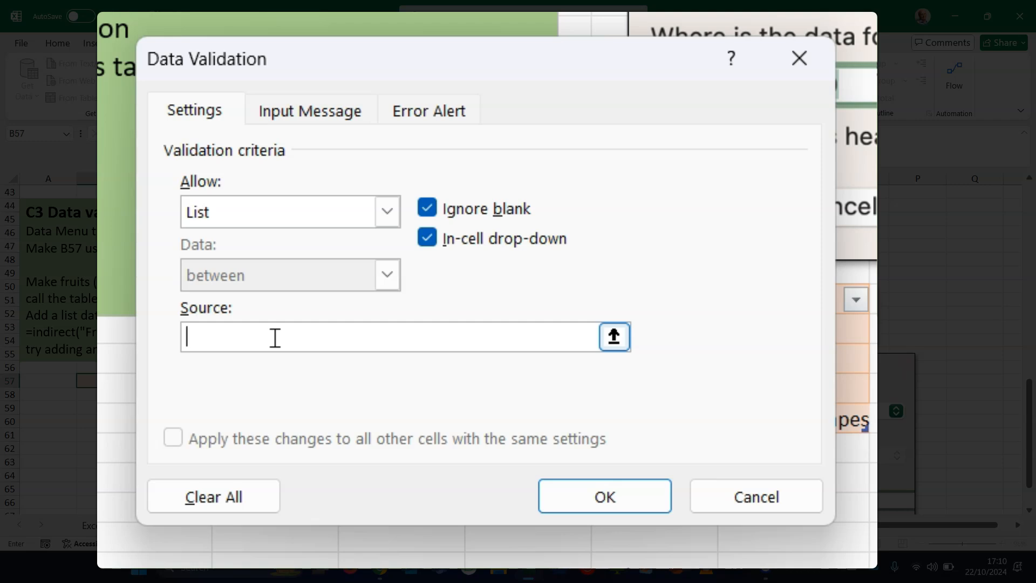
{"action": "type", "text": "=indirect"}
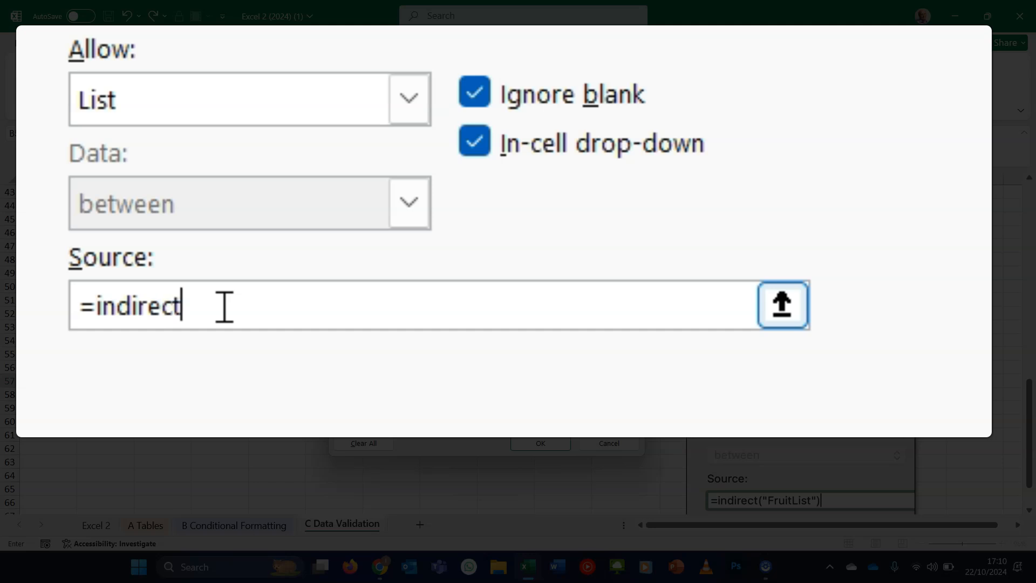
{"action": "type", "text": "("}
{"action": "type", "text": "\"fruits"}
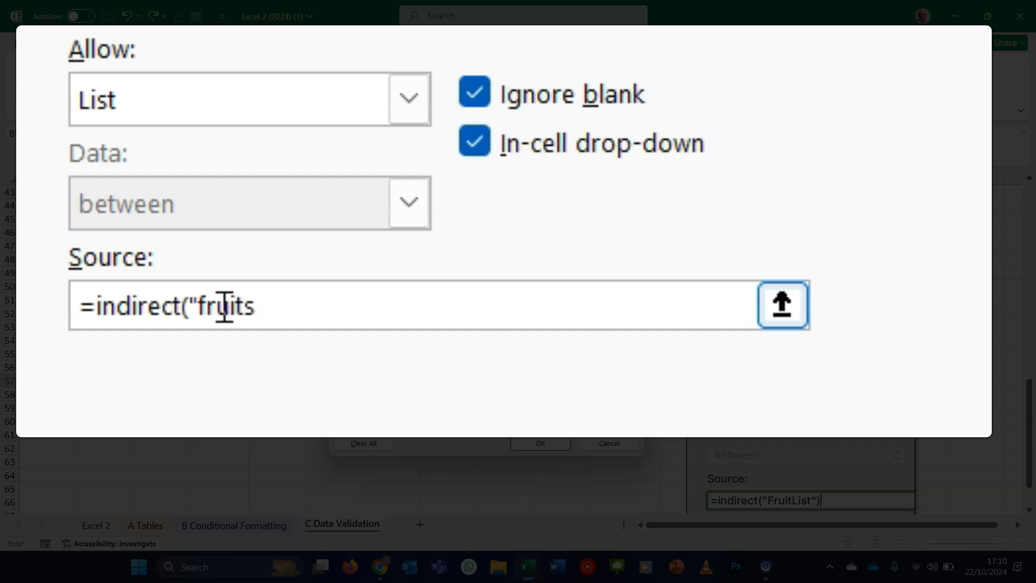
{"action": "type", "text": "\""}
{"action": "left_click", "coordinate": [312, 306]}
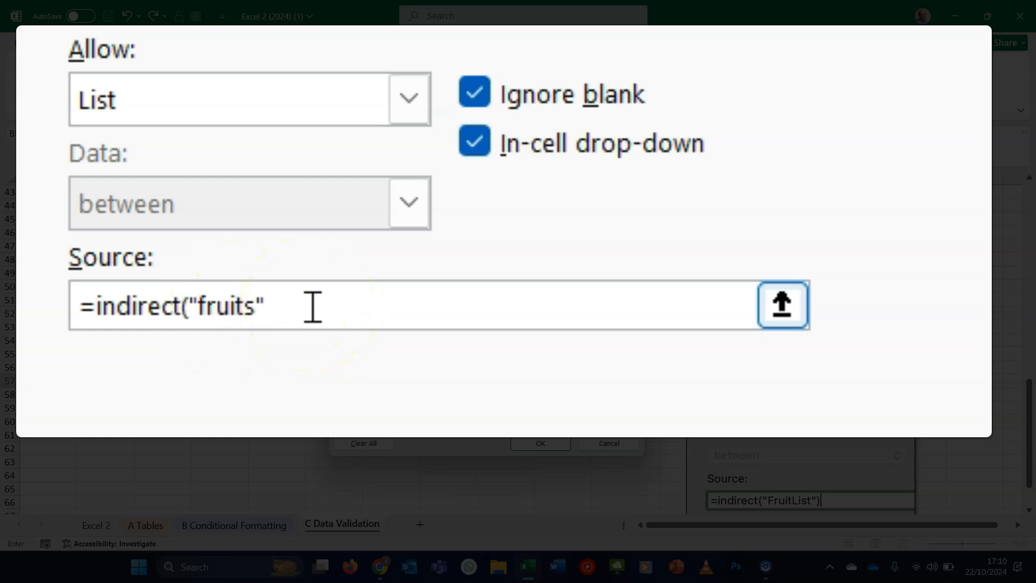
{"action": "type", "text": ")"}
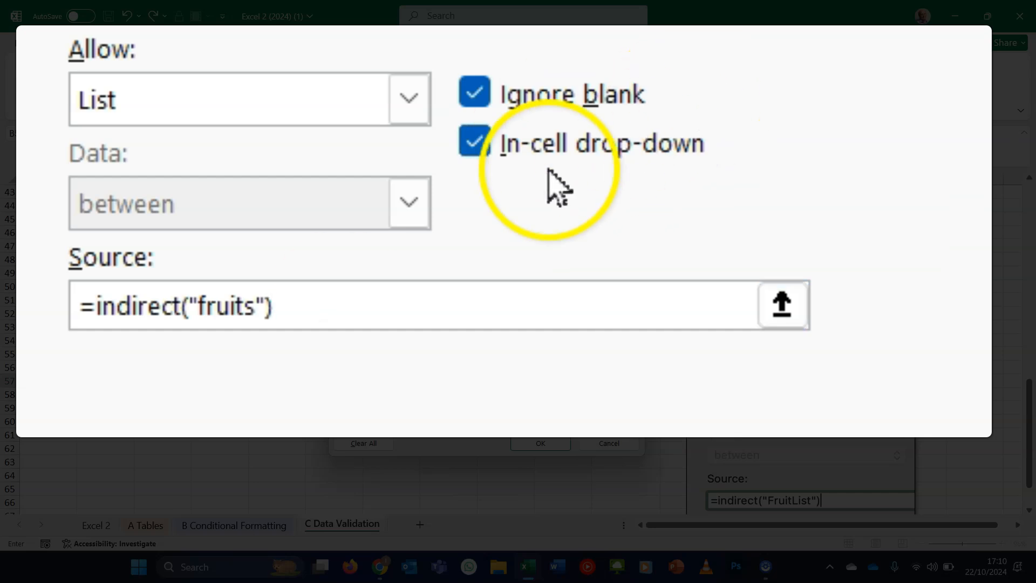
{"action": "left_click", "coordinate": [537, 436]}
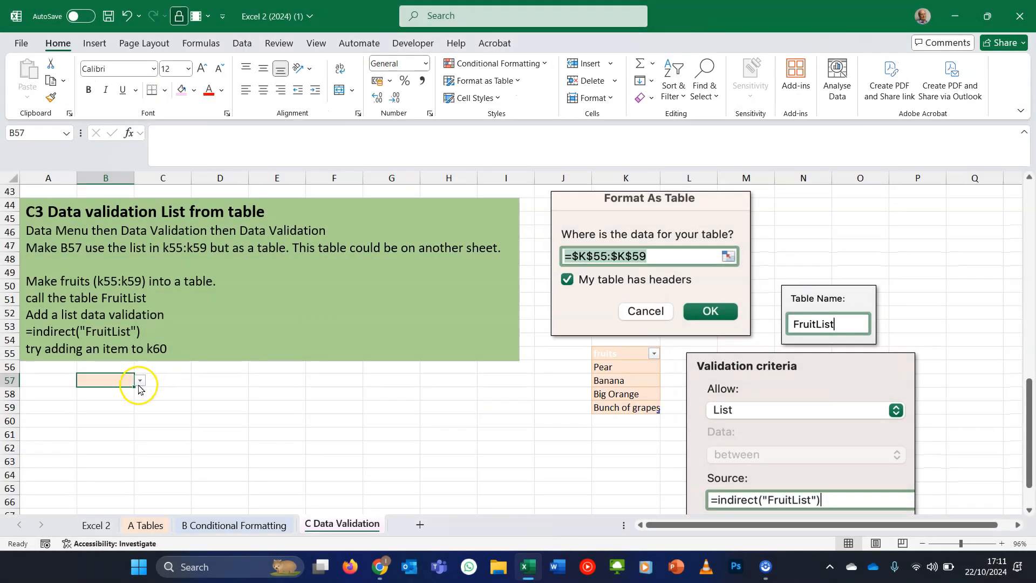
- Choose Big Orange from B57's drop-down list to test the validation
{"action": "left_click", "coordinate": [140, 381]}
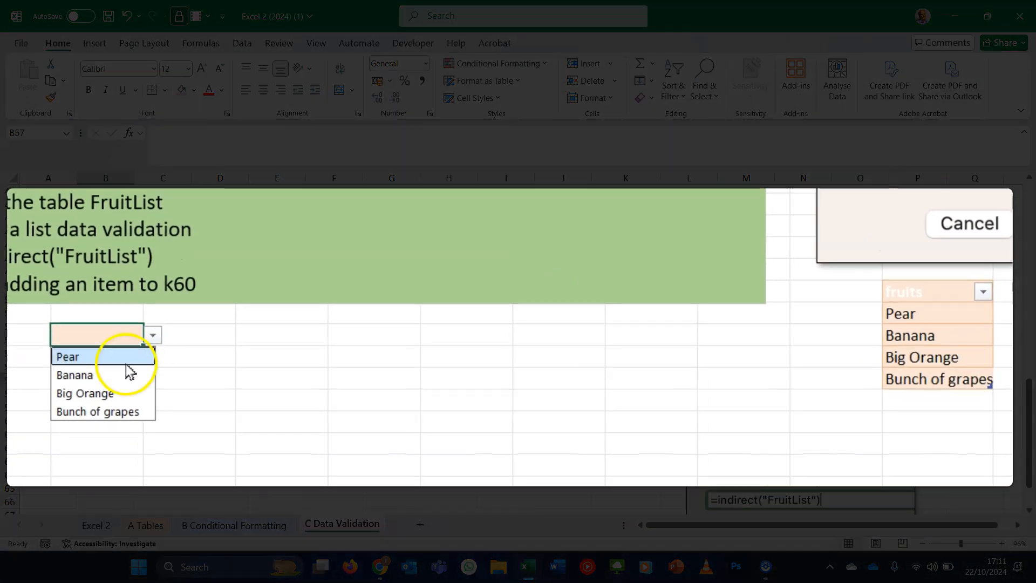
{"action": "left_click", "coordinate": [130, 393]}
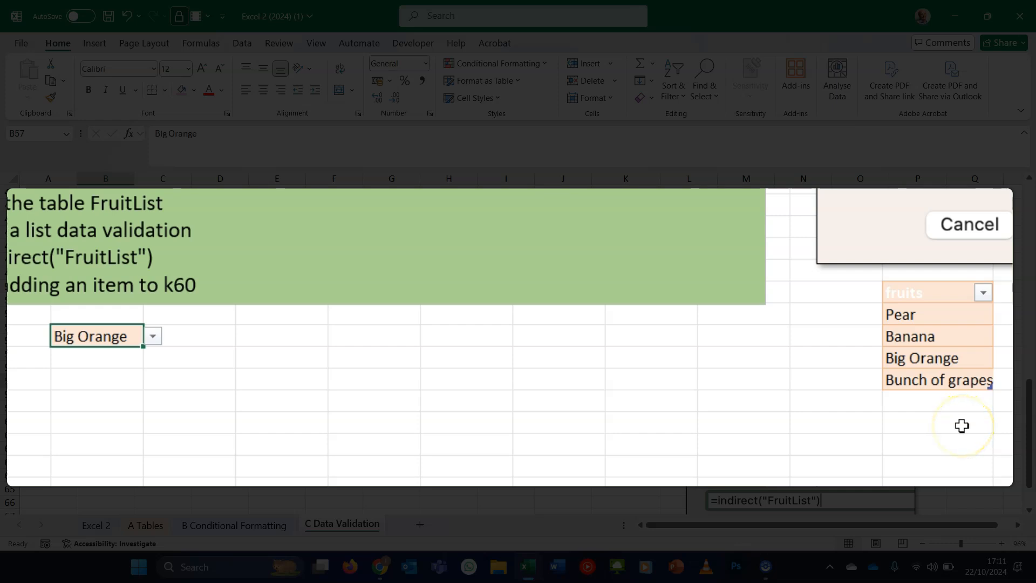
- Add Apple as a new fruit in K60 directly below the table
{"action": "left_click", "coordinate": [948, 400]}
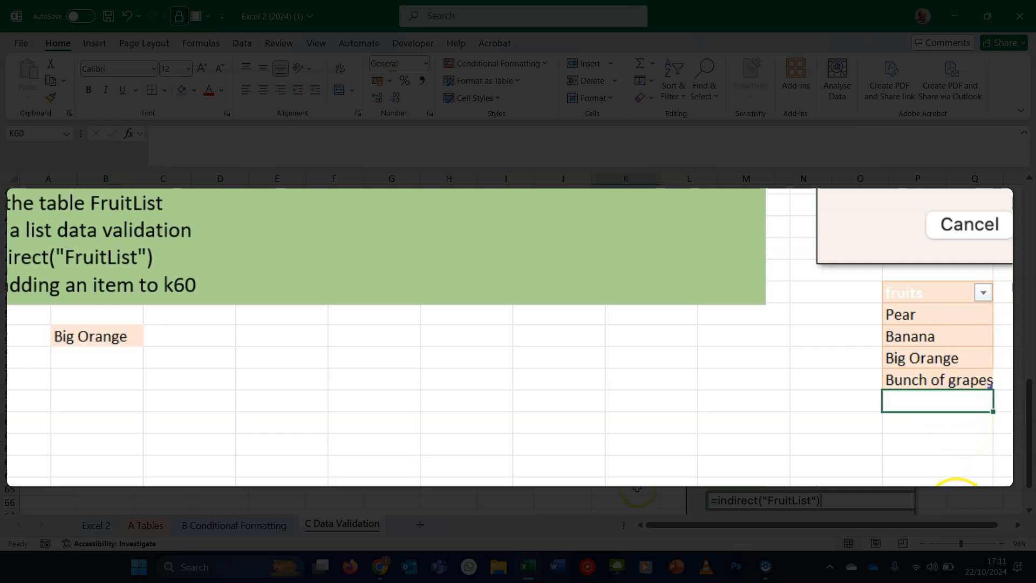
{"action": "type", "text": "Apple"}
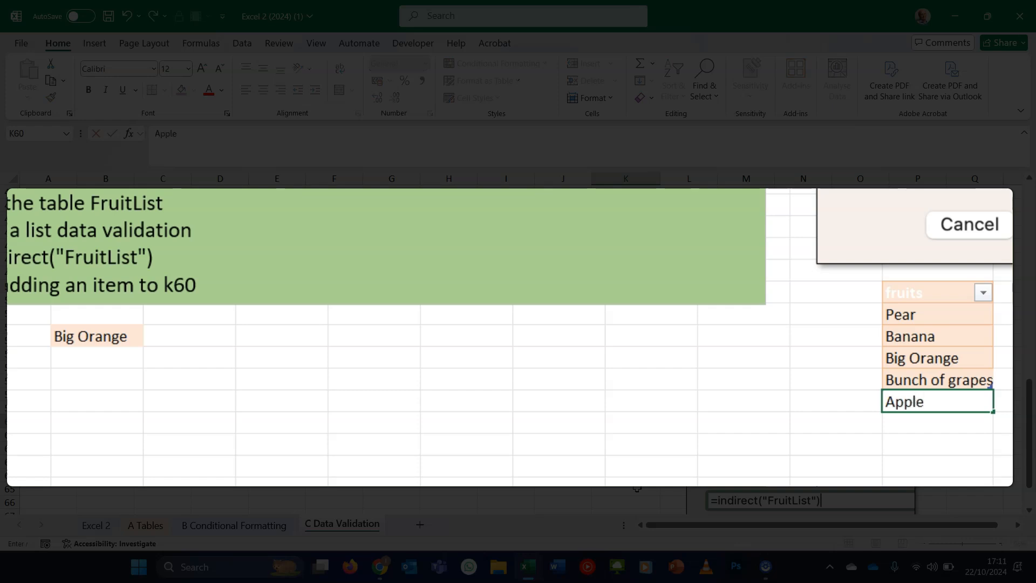
{"action": "key", "text": "Return"}
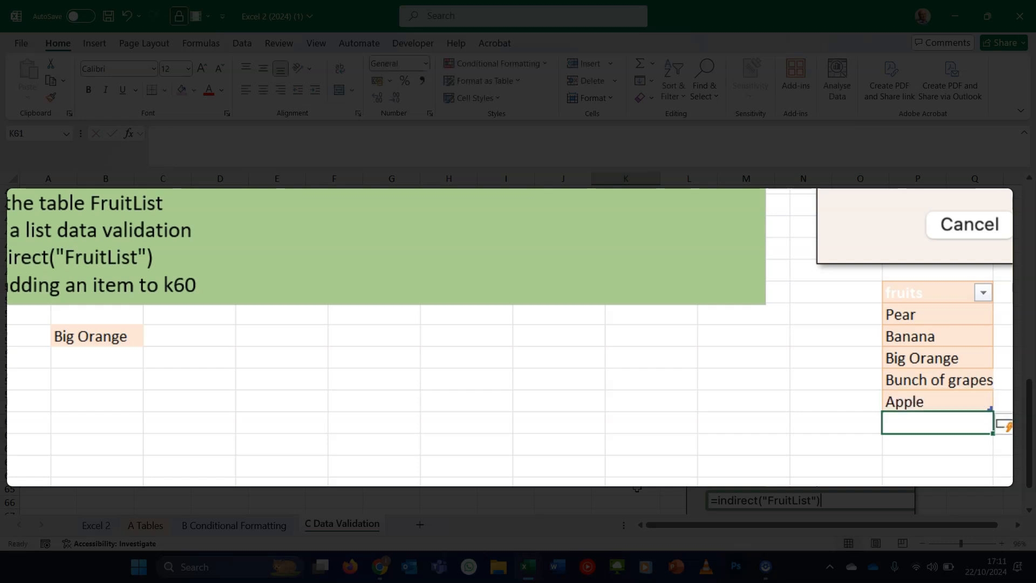
- Choose Apple from B57's drop-down list to confirm the table's new entry appears
{"action": "left_click", "coordinate": [112, 337]}
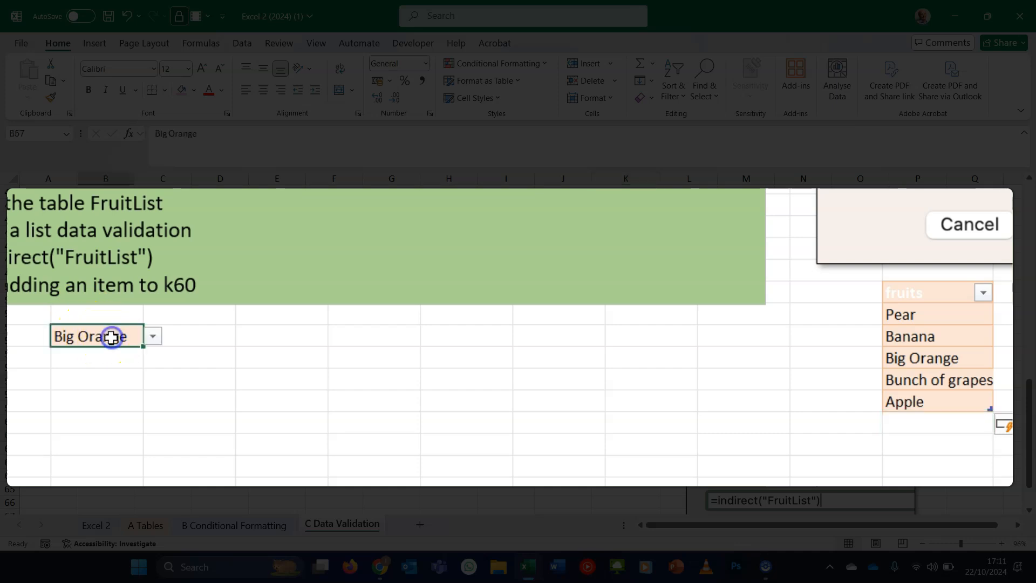
{"action": "left_click", "coordinate": [156, 337]}
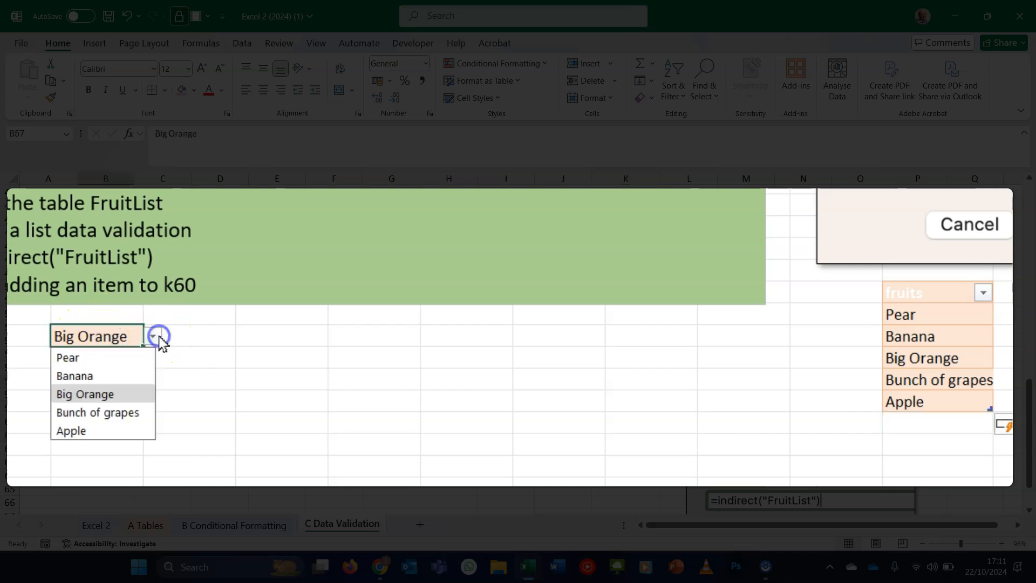
{"action": "left_click", "coordinate": [119, 430]}
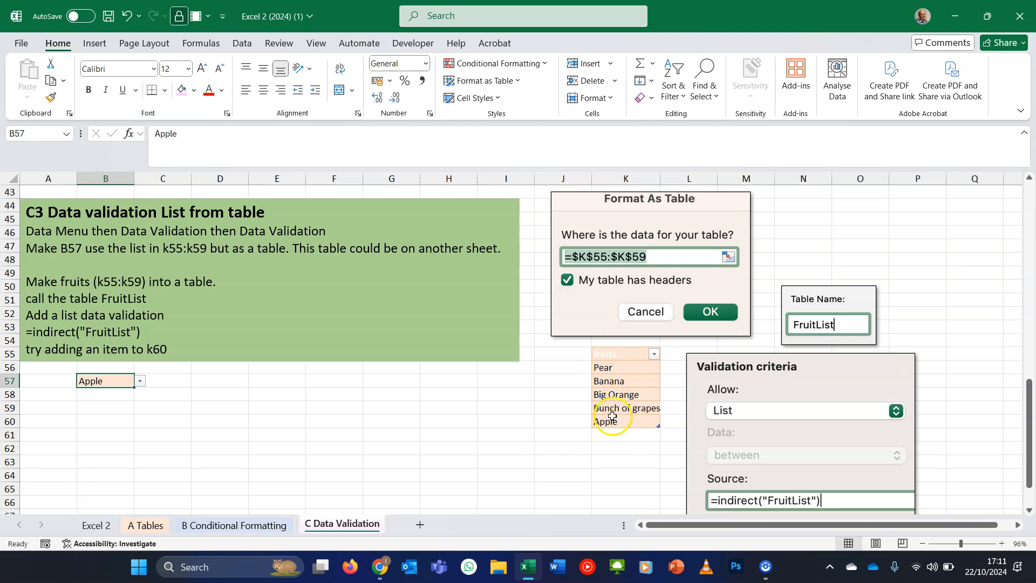
{"action": "left_click", "coordinate": [623, 397]}
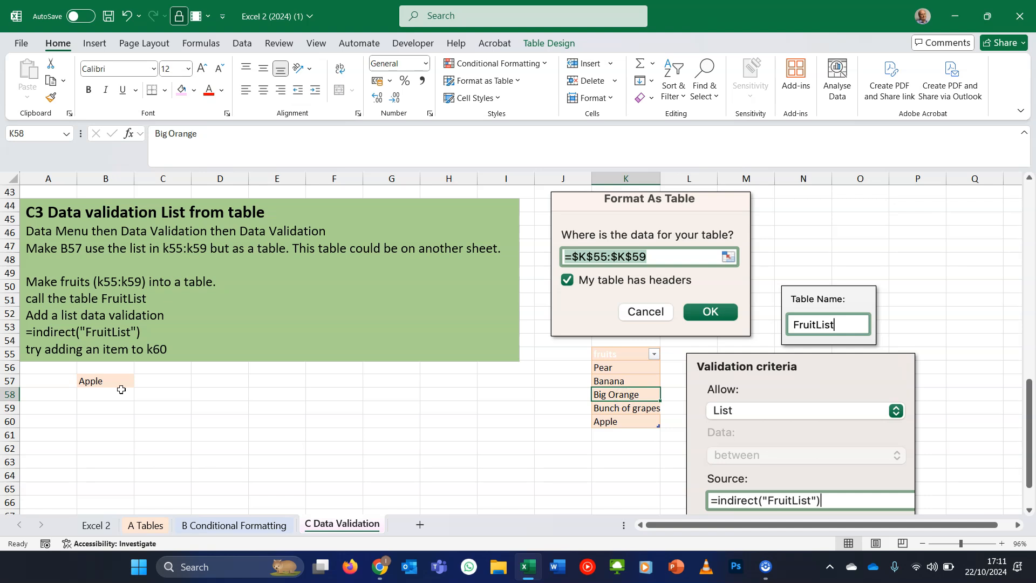